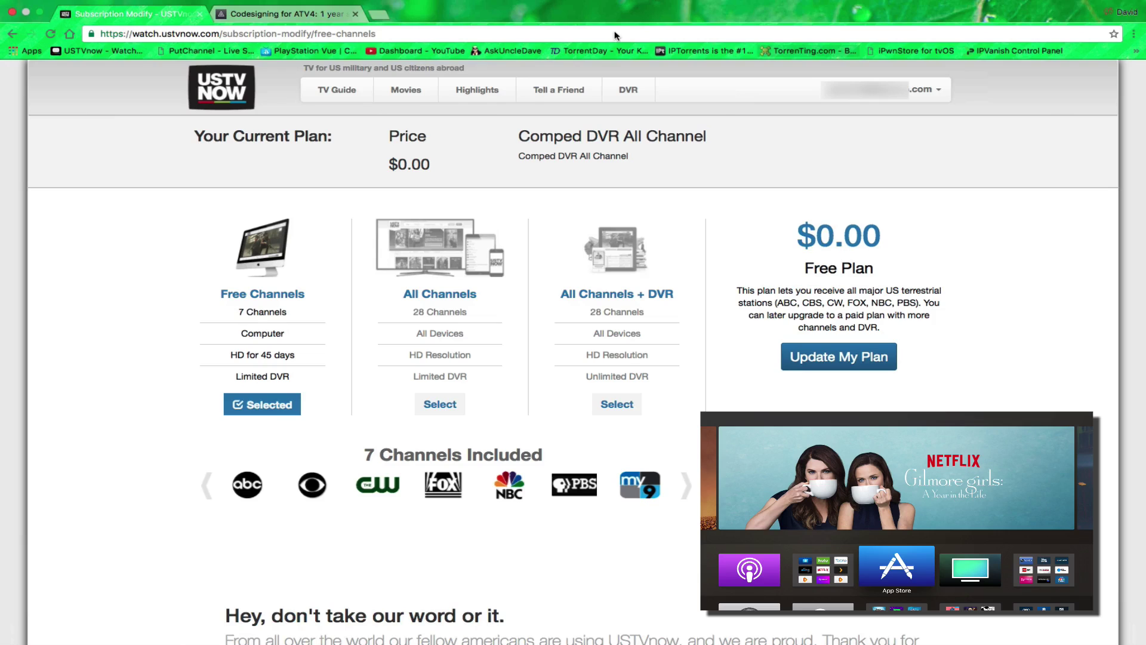
# - Compare the subscription details of the All Channels, All Channels + DVR and Free Channels plans
pyautogui.click(440, 404)
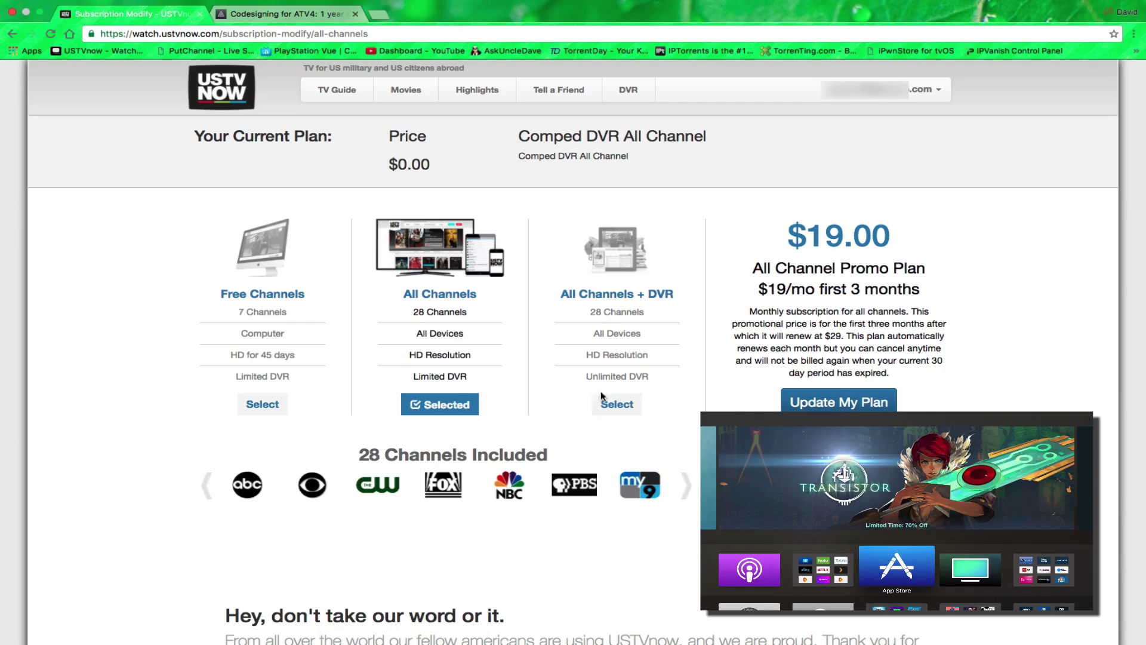
pyautogui.click(615, 405)
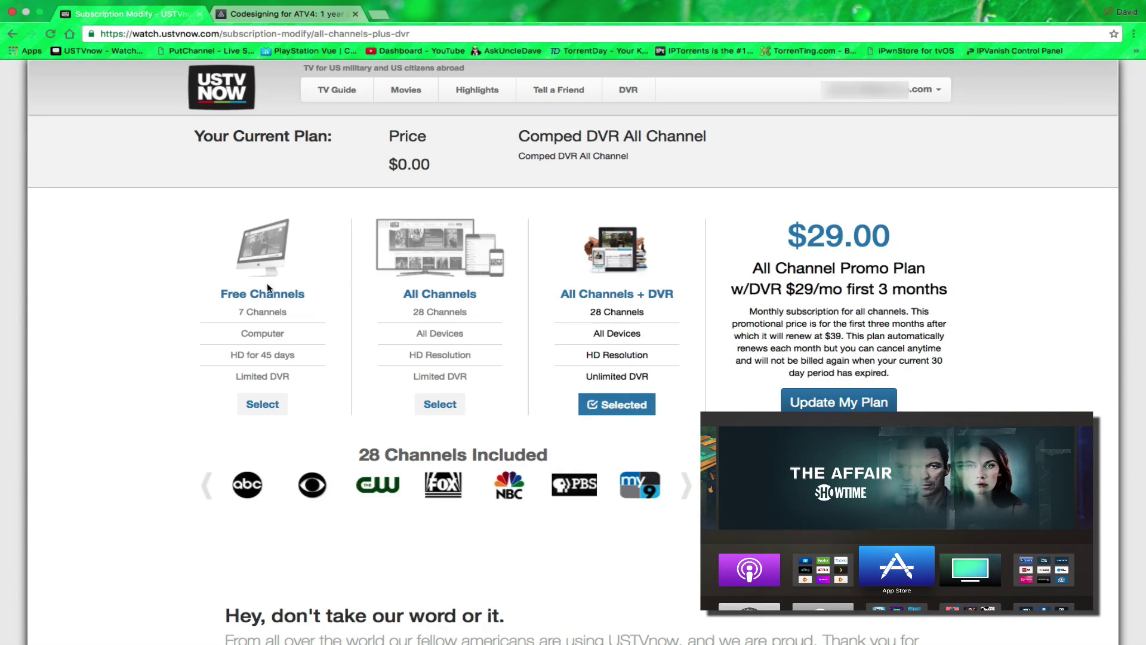
pyautogui.click(263, 406)
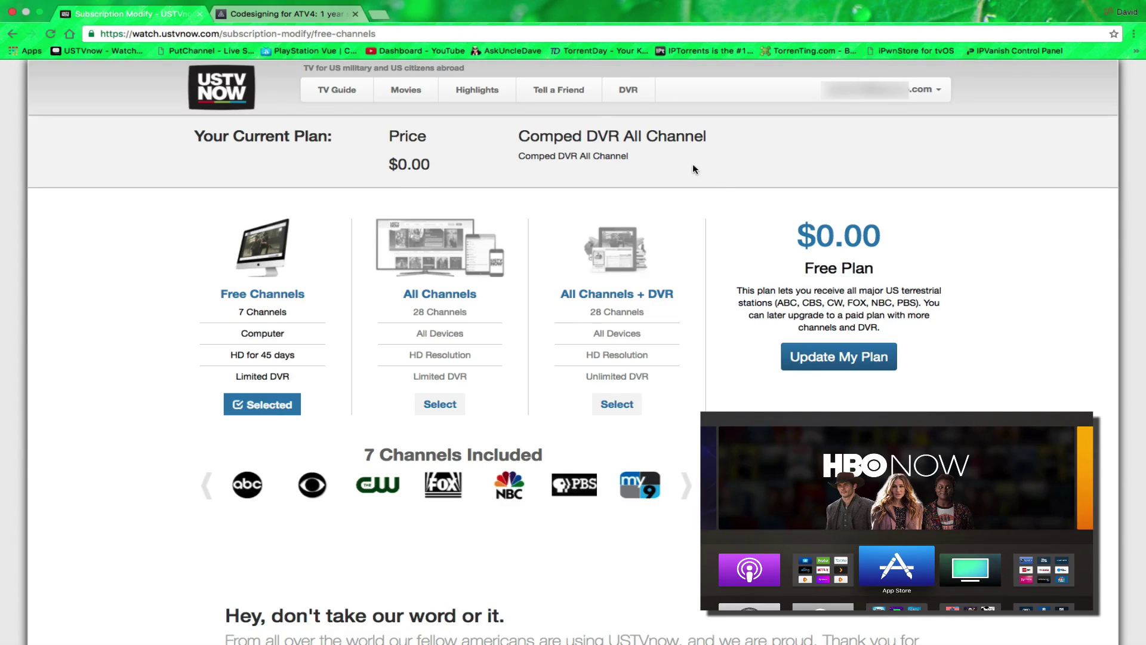
# - Open the TV Guide and look through the full channel lineup from ABC down to USA Network
pyautogui.click(351, 89)
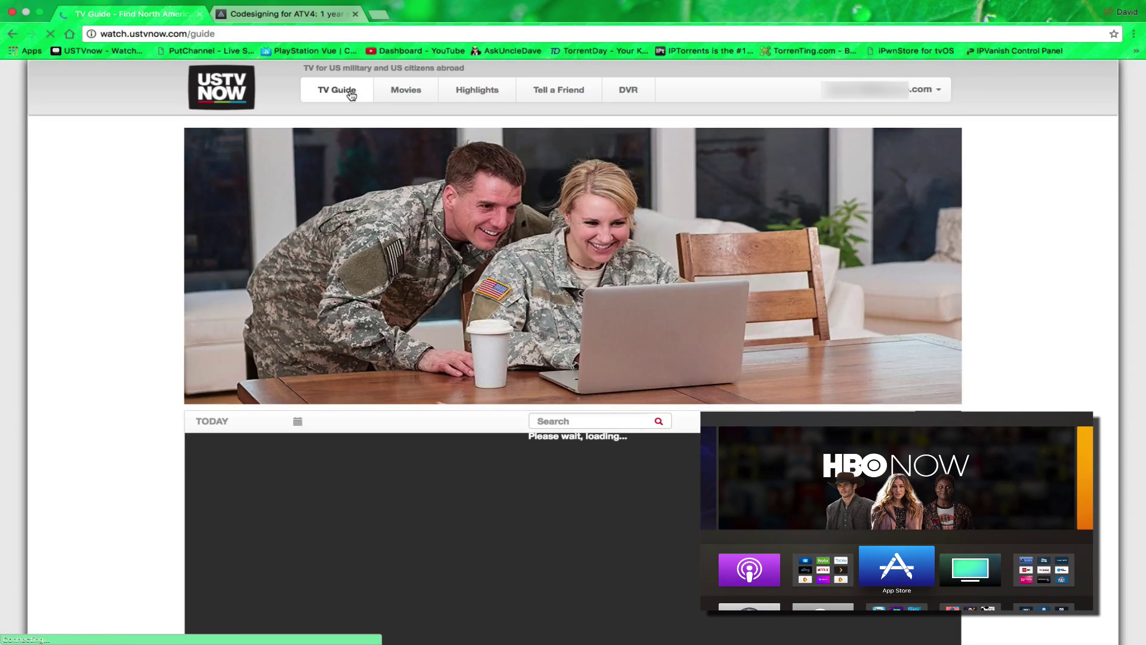
pyautogui.scroll(-5, 405, 283)
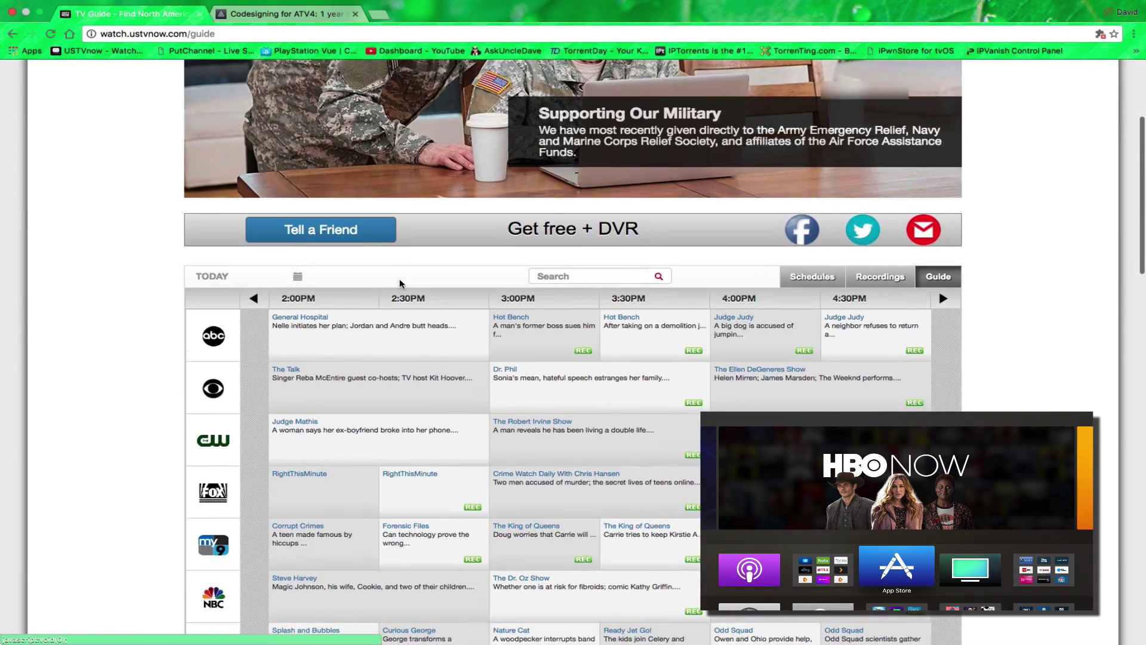
pyautogui.scroll(-3, 400, 284)
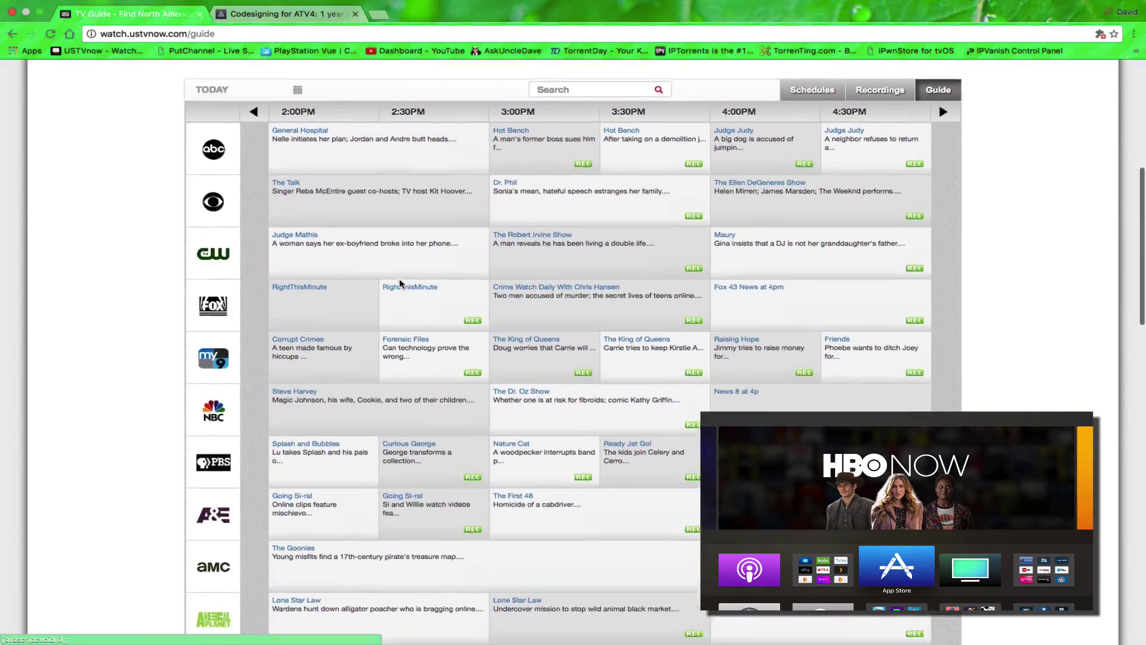
pyautogui.scroll(-8, 237, 335)
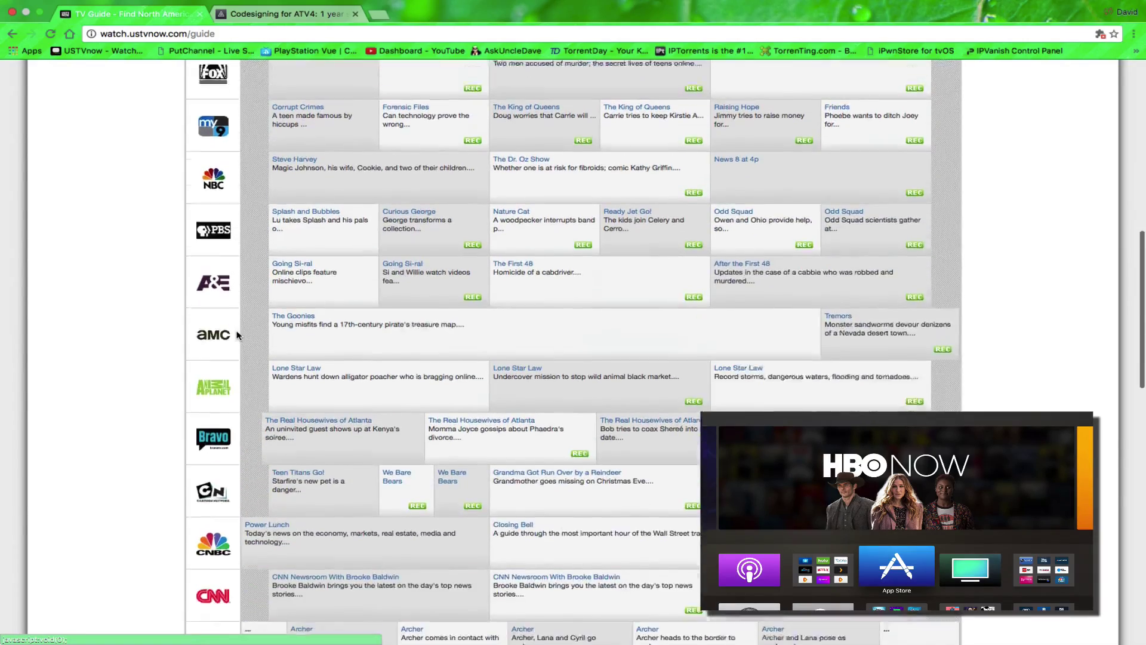
pyautogui.scroll(-8, 236, 335)
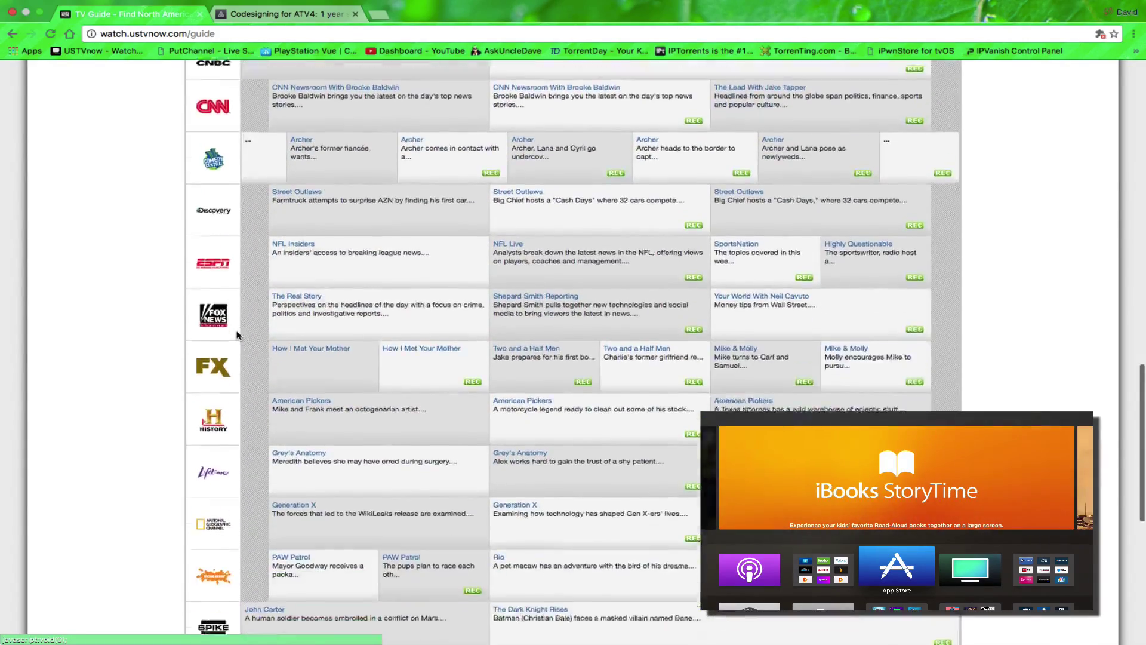
pyautogui.scroll(-5, 236, 334)
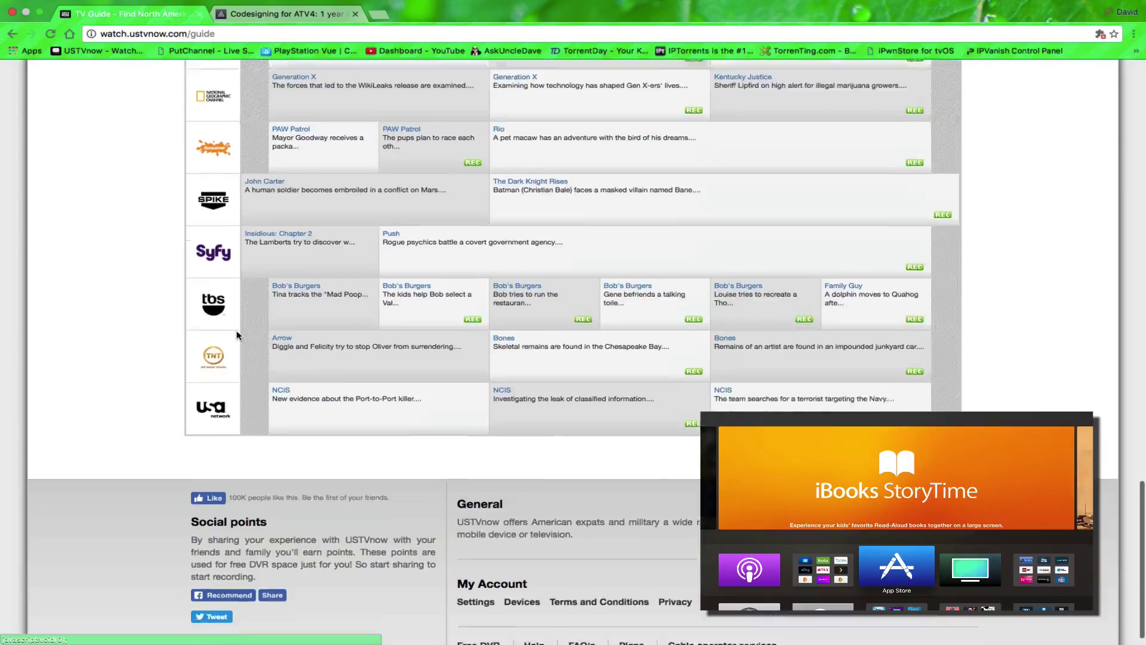
pyautogui.scroll(18, 236, 335)
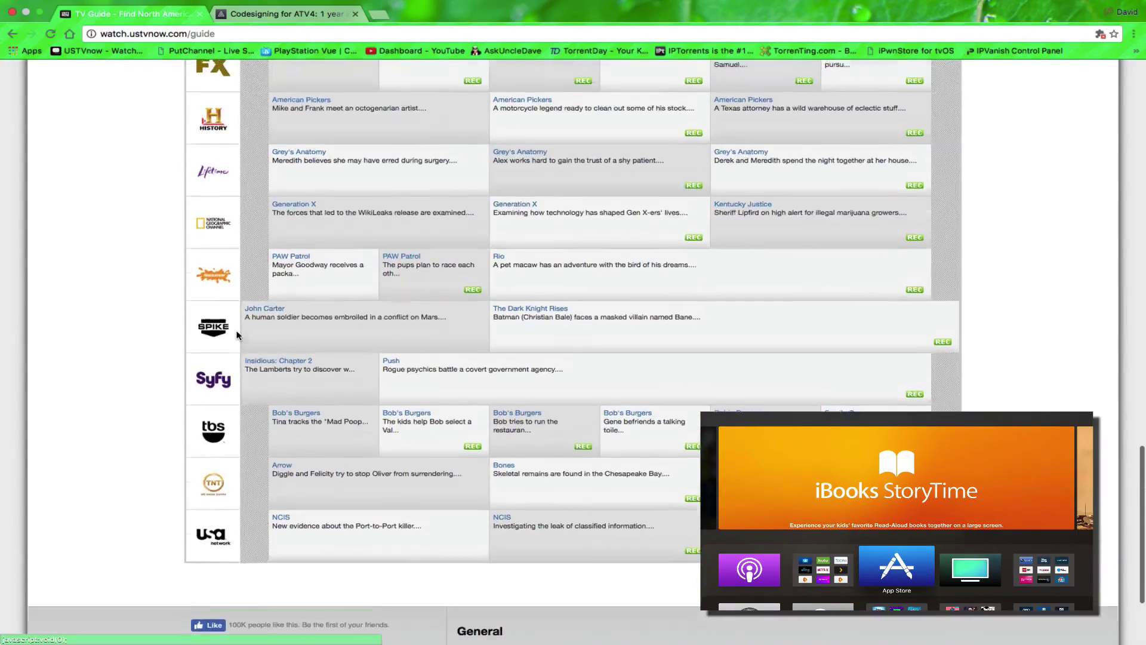
# - Start the CNN live stream from the channel guide
pyautogui.scroll(-5, 232, 459)
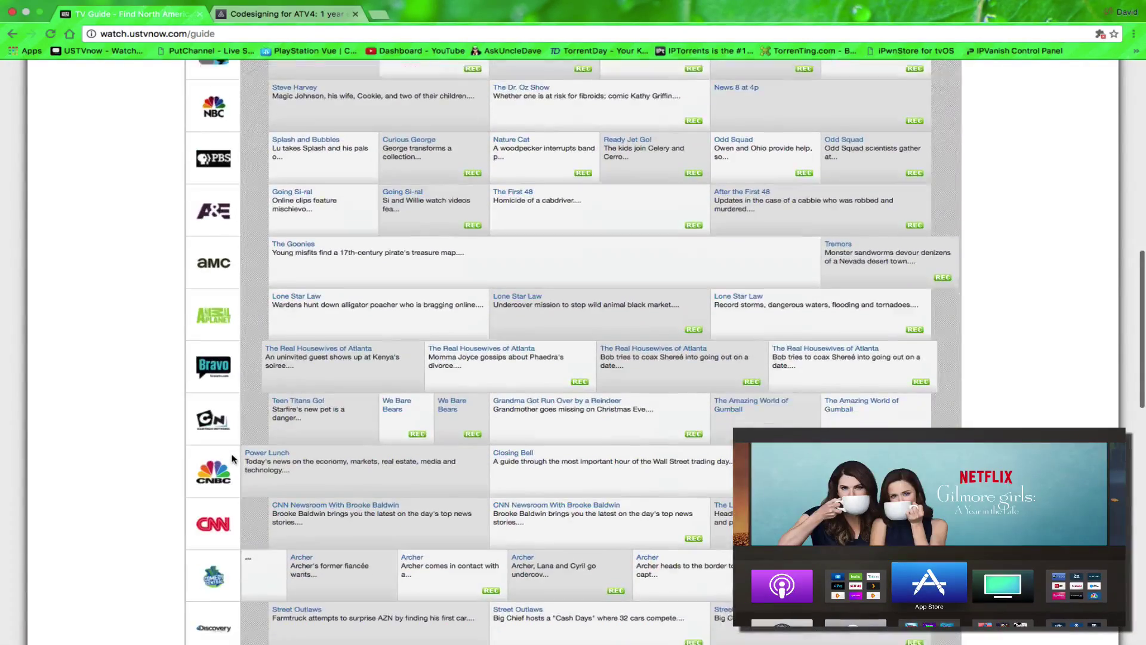
pyautogui.scroll(-5, 232, 458)
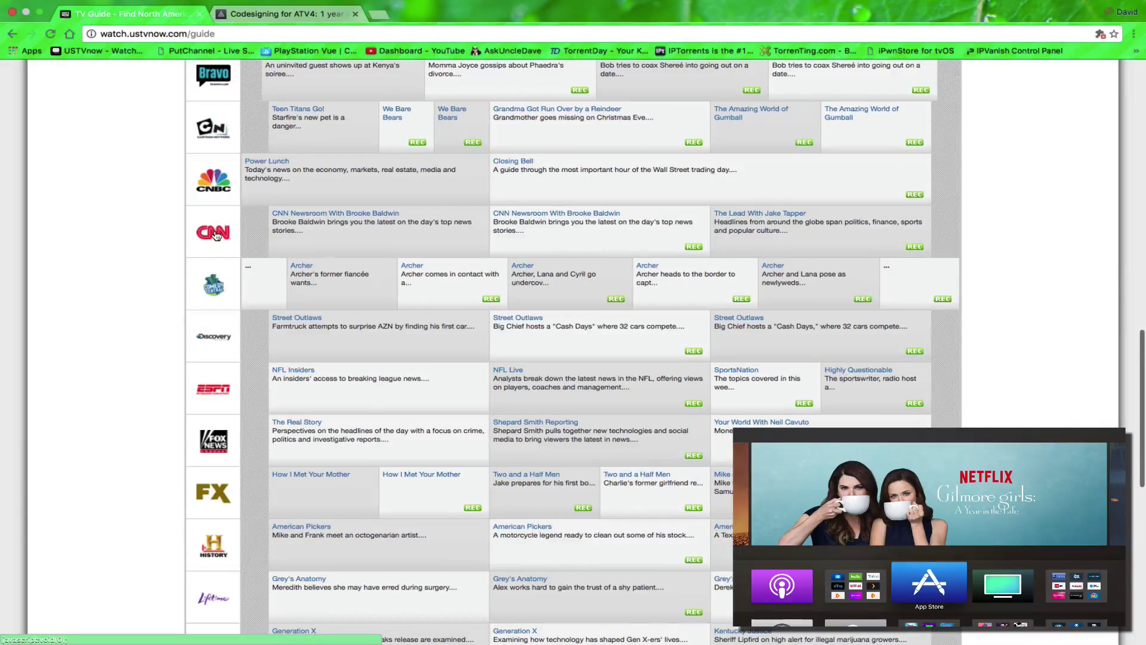
pyautogui.click(216, 234)
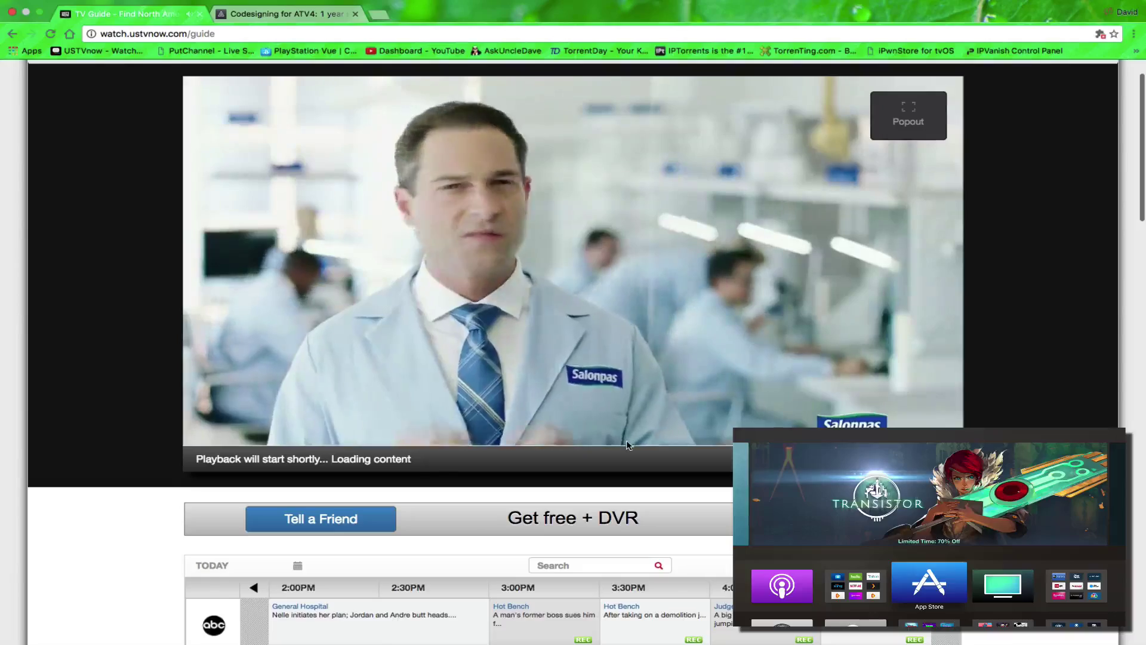
# - Switch the live stream to Comedy Central from the channel guide
pyautogui.scroll(-3, 318, 494)
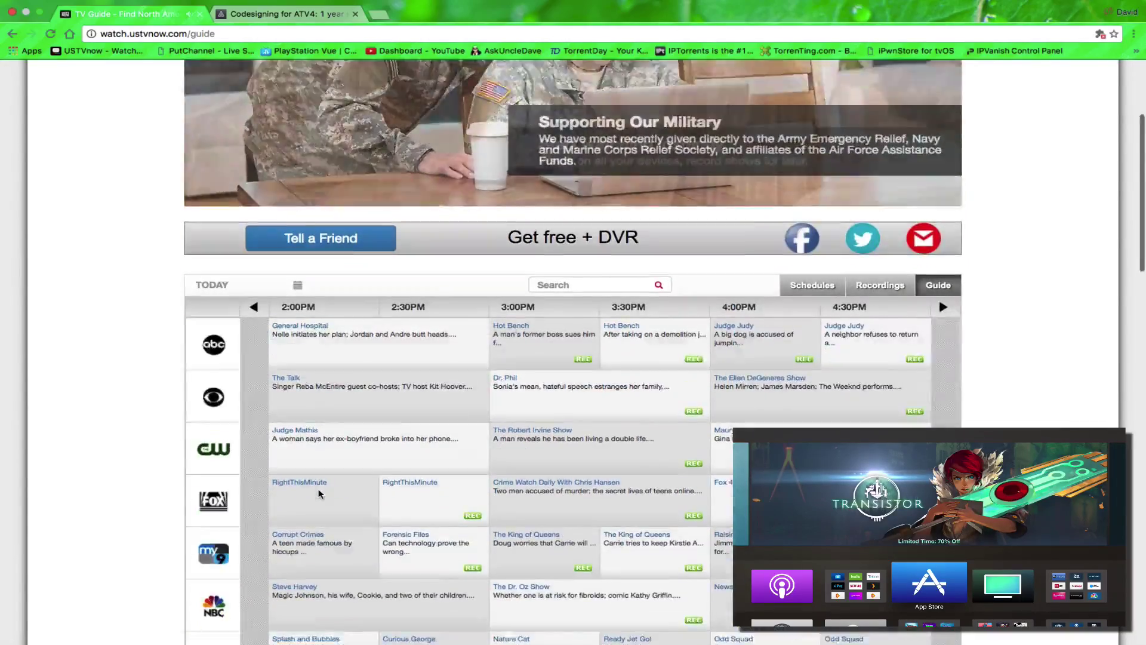
pyautogui.scroll(-10, 318, 493)
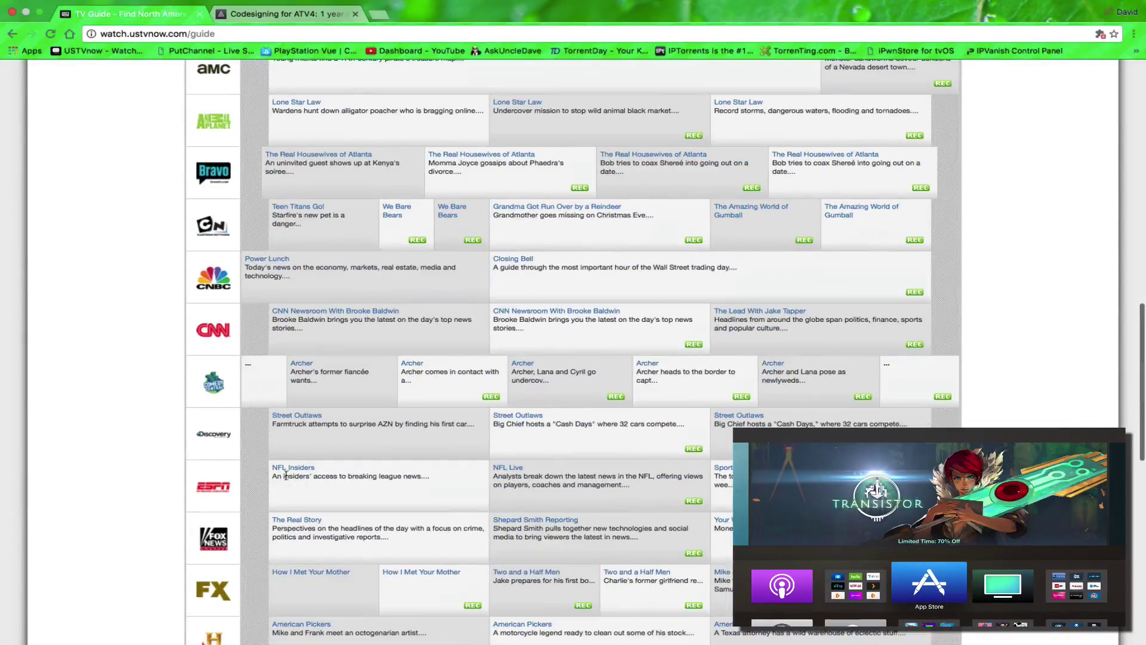
pyautogui.click(210, 389)
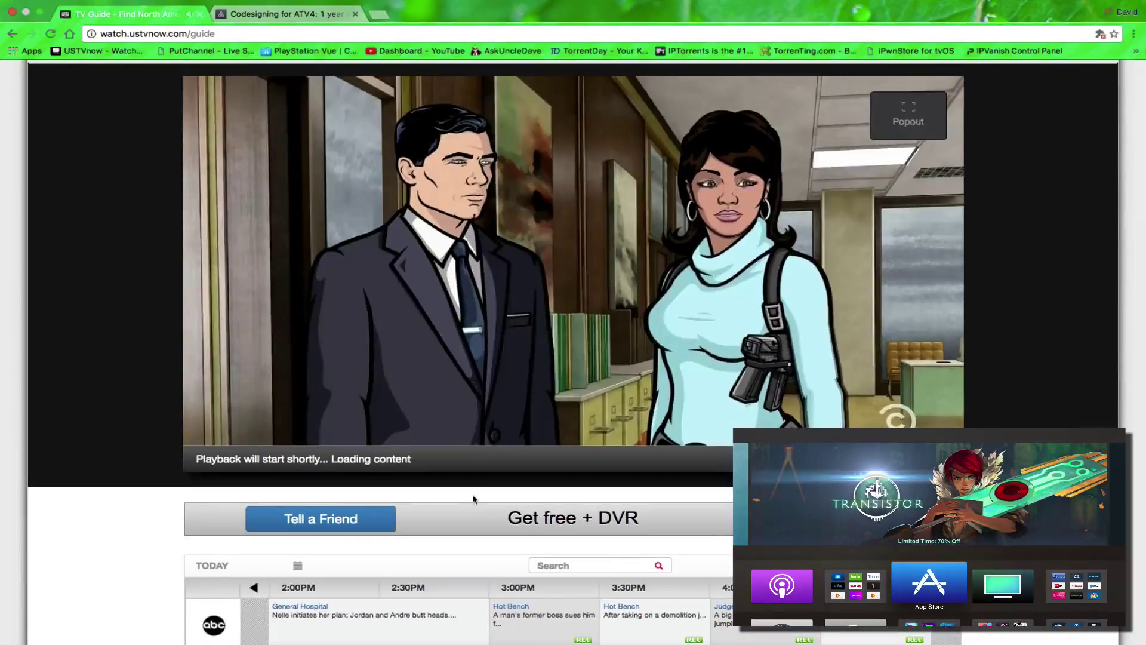
# - Play the ABC live stream from the channel guide, followed by the CBS live stream
pyautogui.scroll(-10, 474, 499)
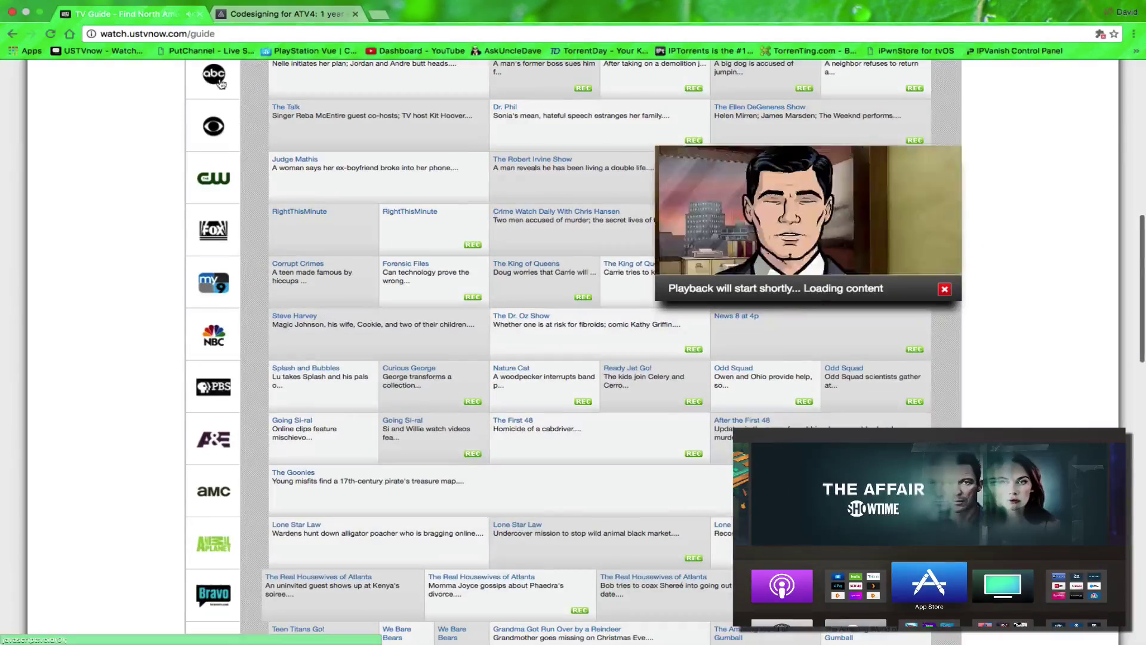
pyautogui.click(218, 82)
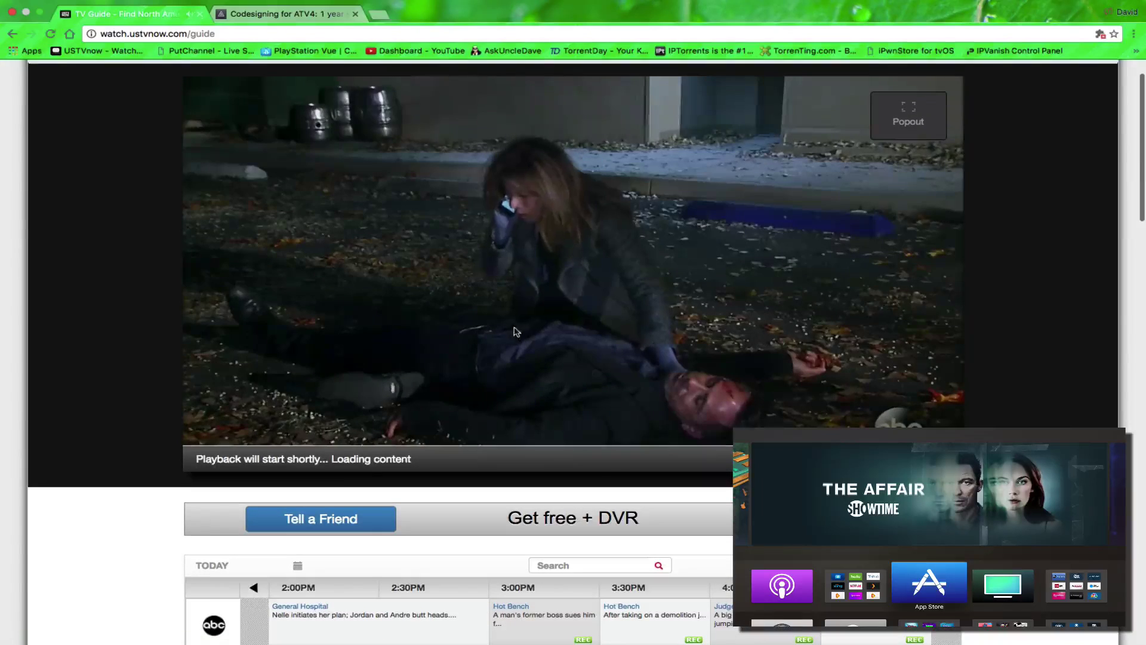
pyautogui.scroll(-5, 494, 417)
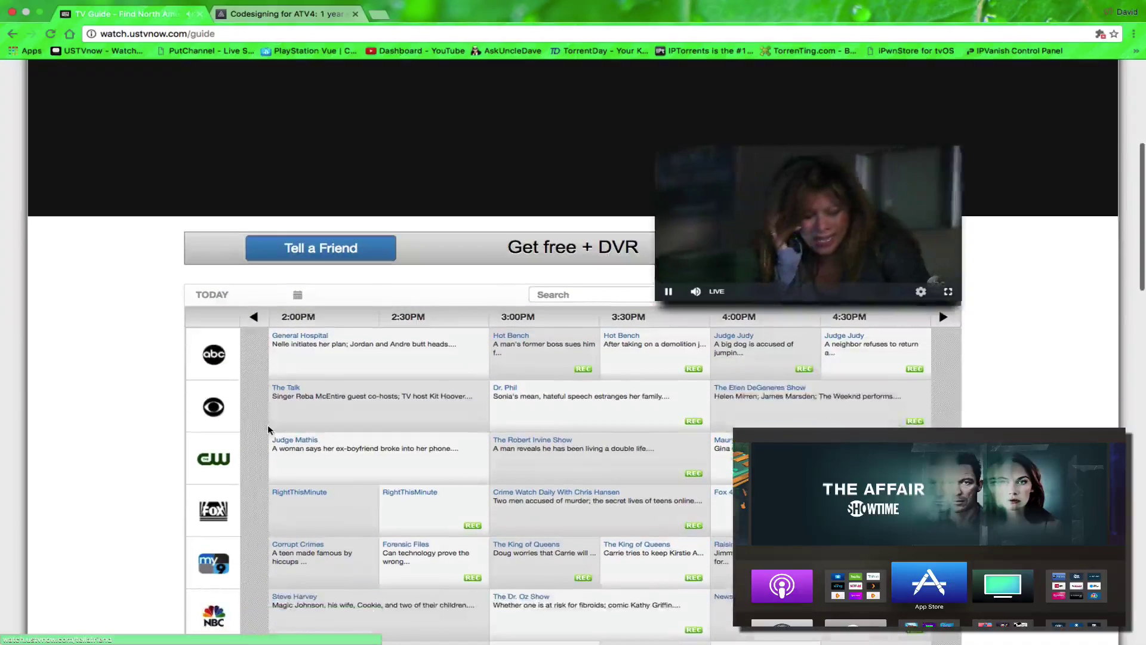
pyautogui.click(213, 408)
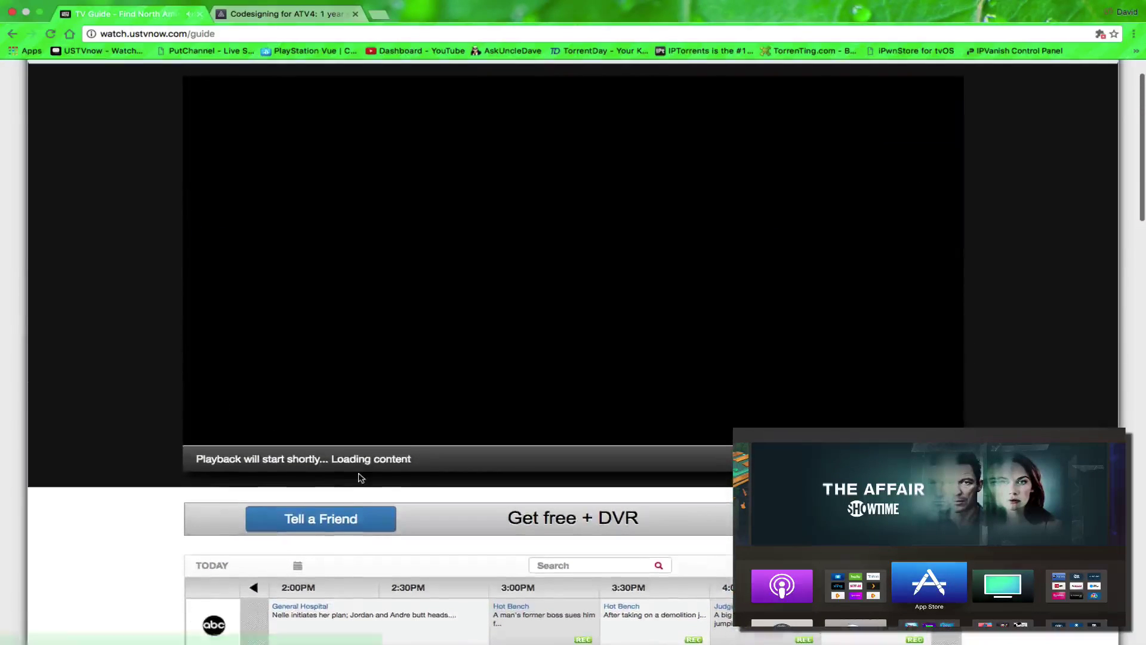
# - Play the FOX live stream from the channel guide and close the video player
pyautogui.scroll(-8, 438, 532)
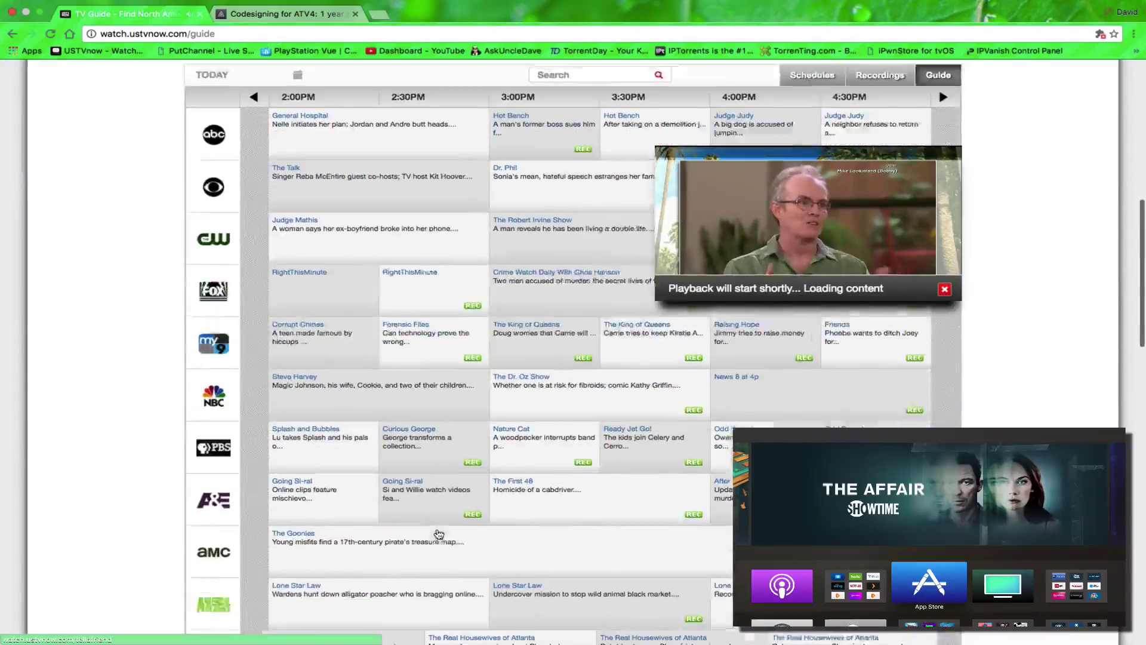
pyautogui.click(216, 275)
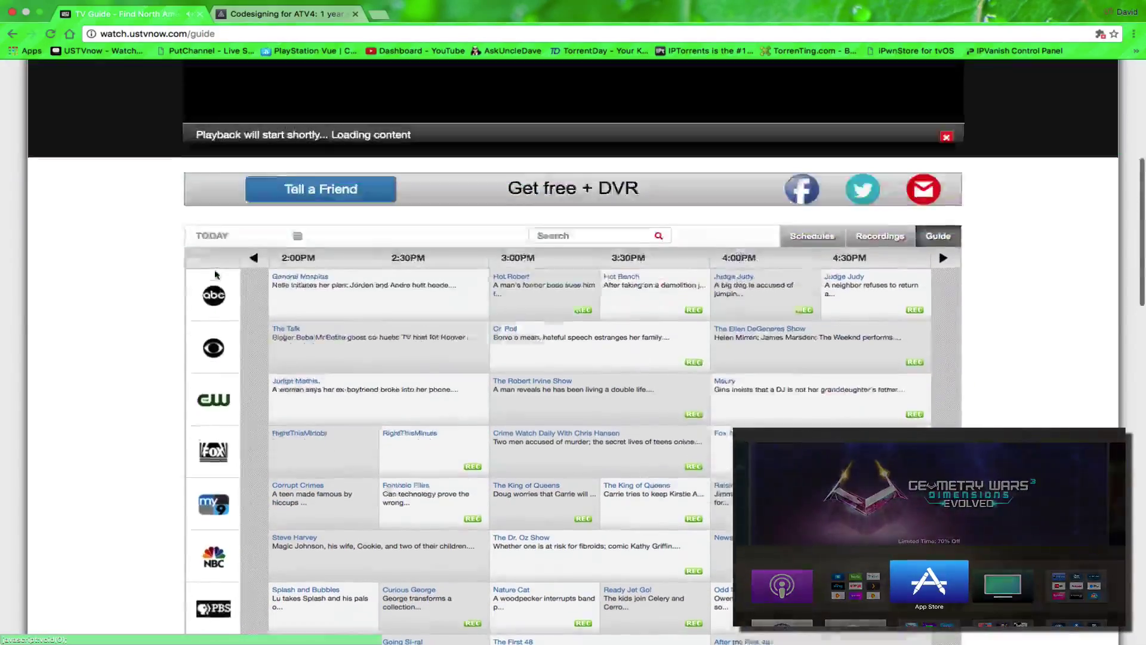
pyautogui.scroll(-10, 392, 498)
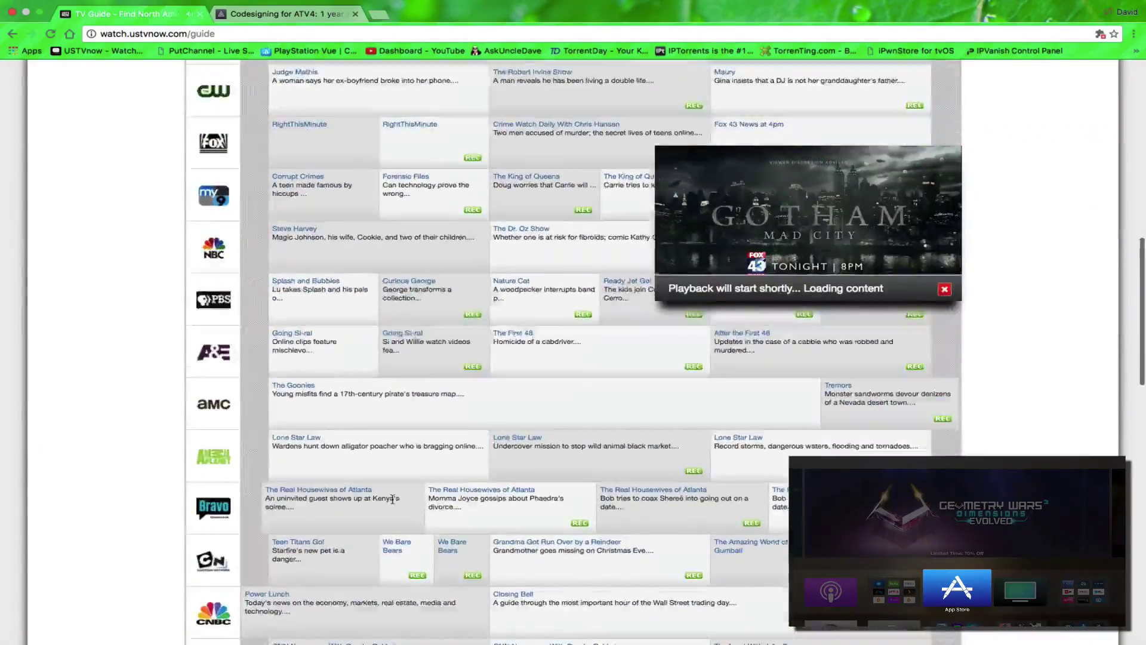
pyautogui.scroll(-8, 392, 499)
pyautogui.scroll(-2, 671, 295)
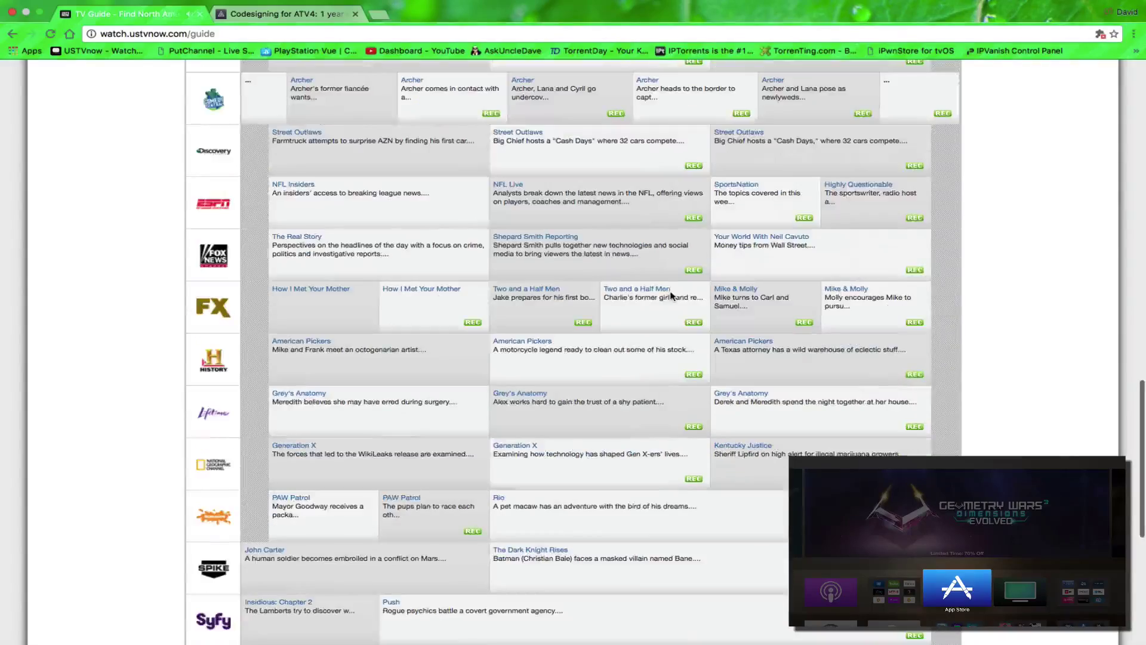
pyautogui.scroll(15, 651, 299)
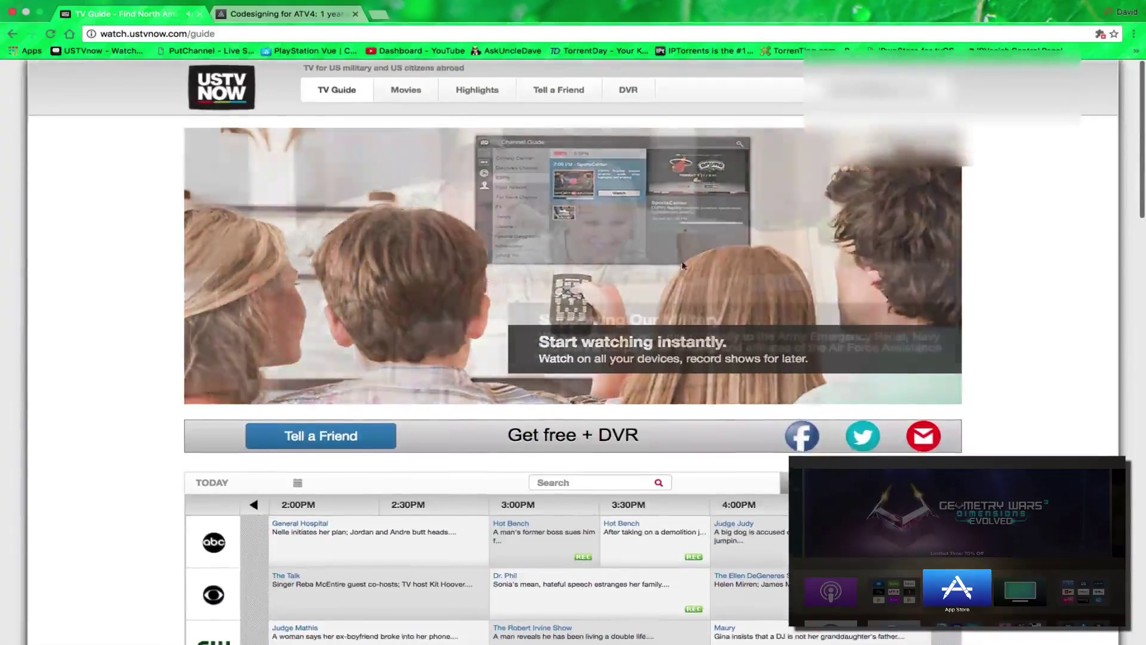
# - Open the Movies section and browse the Live Now and Later Today listings
pyautogui.scroll(-14, 647, 302)
pyautogui.scroll(-10, 620, 430)
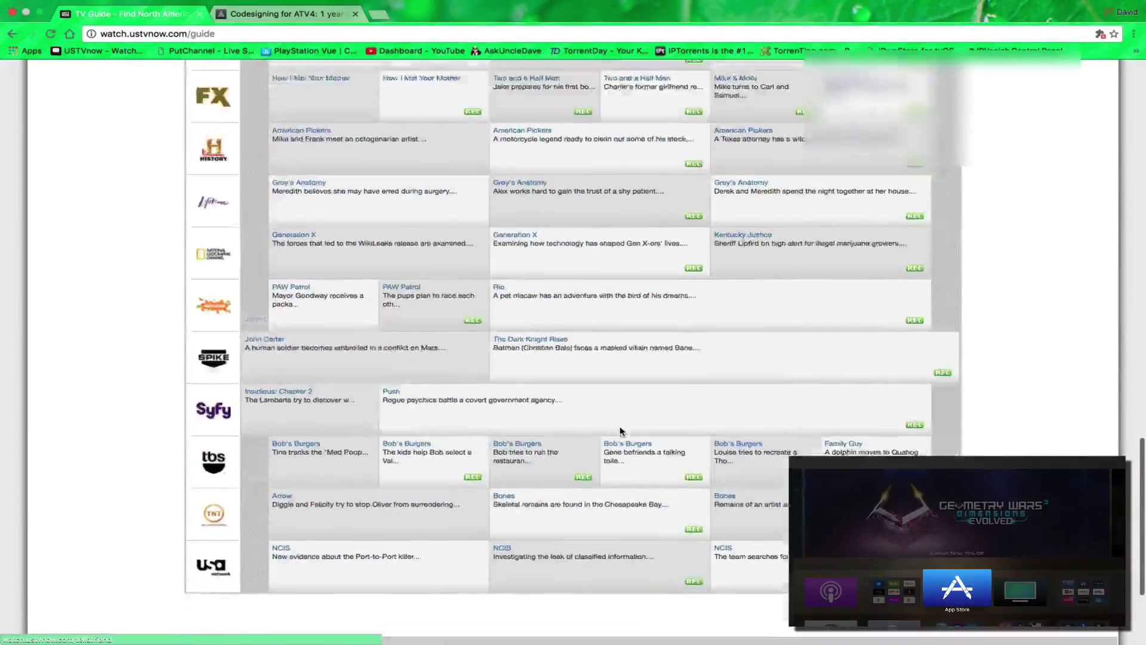
pyautogui.scroll(20, 621, 431)
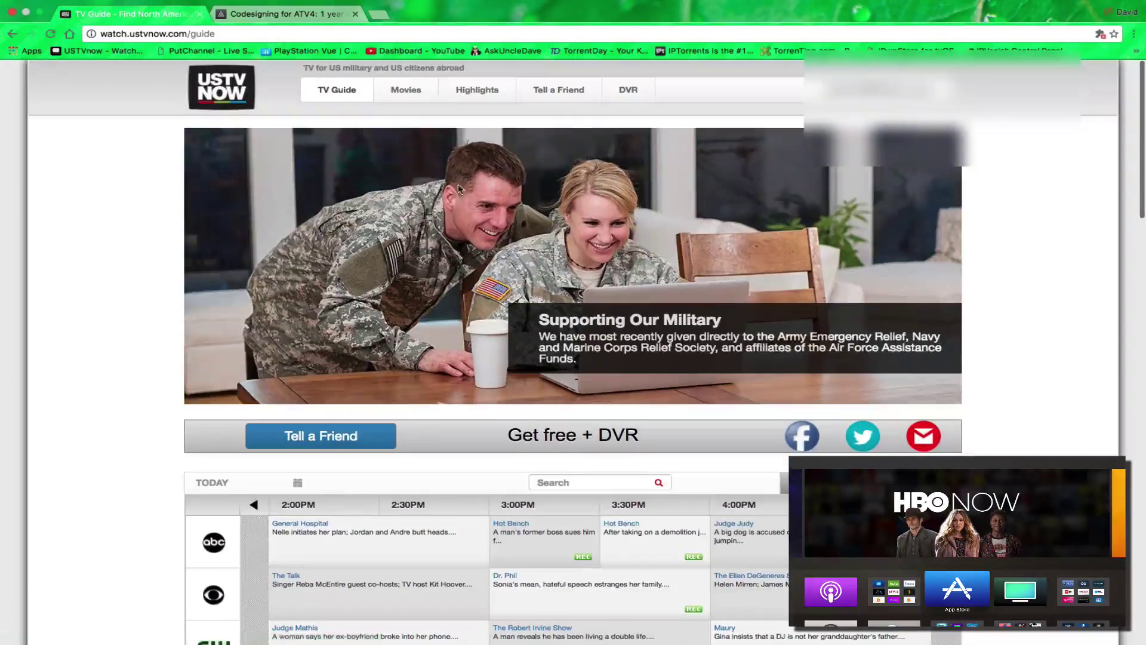
pyautogui.click(409, 95)
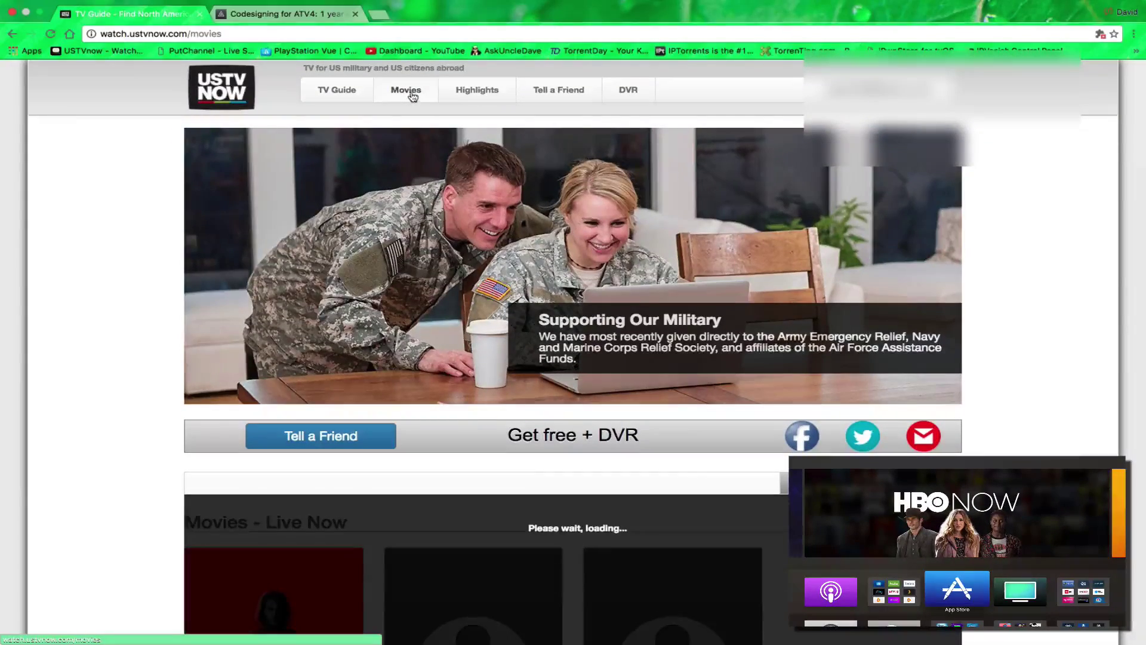
pyautogui.scroll(-10, 486, 211)
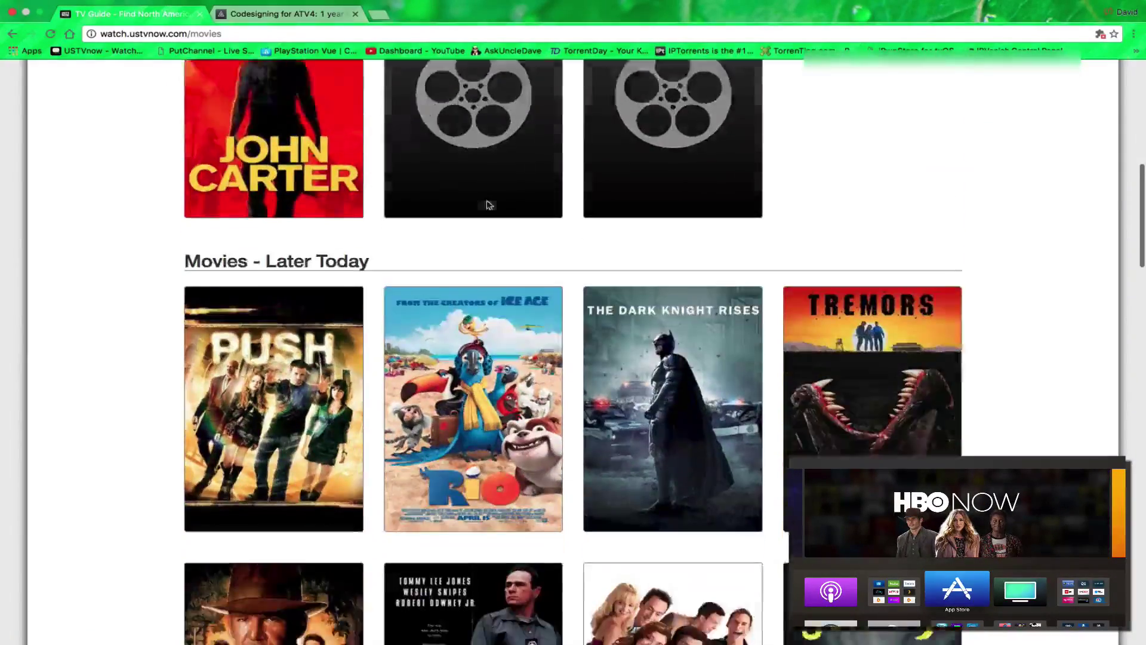
pyautogui.scroll(10, 486, 205)
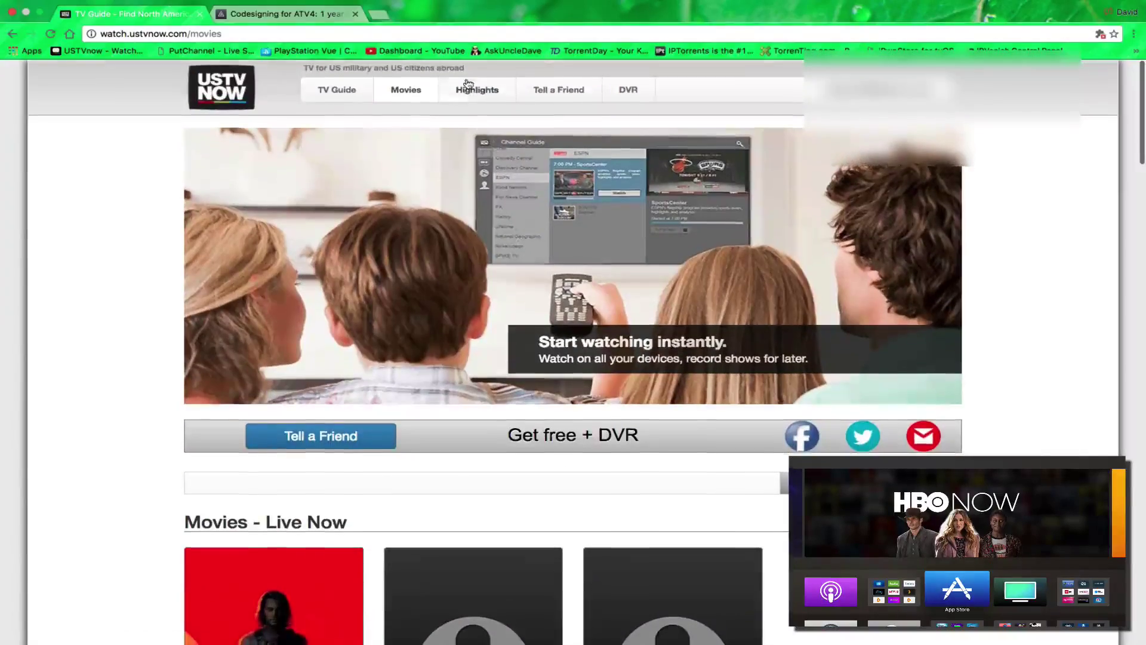
# - Open the Highlights section and browse its featured shows
pyautogui.click(469, 91)
pyautogui.scroll(-5, 528, 442)
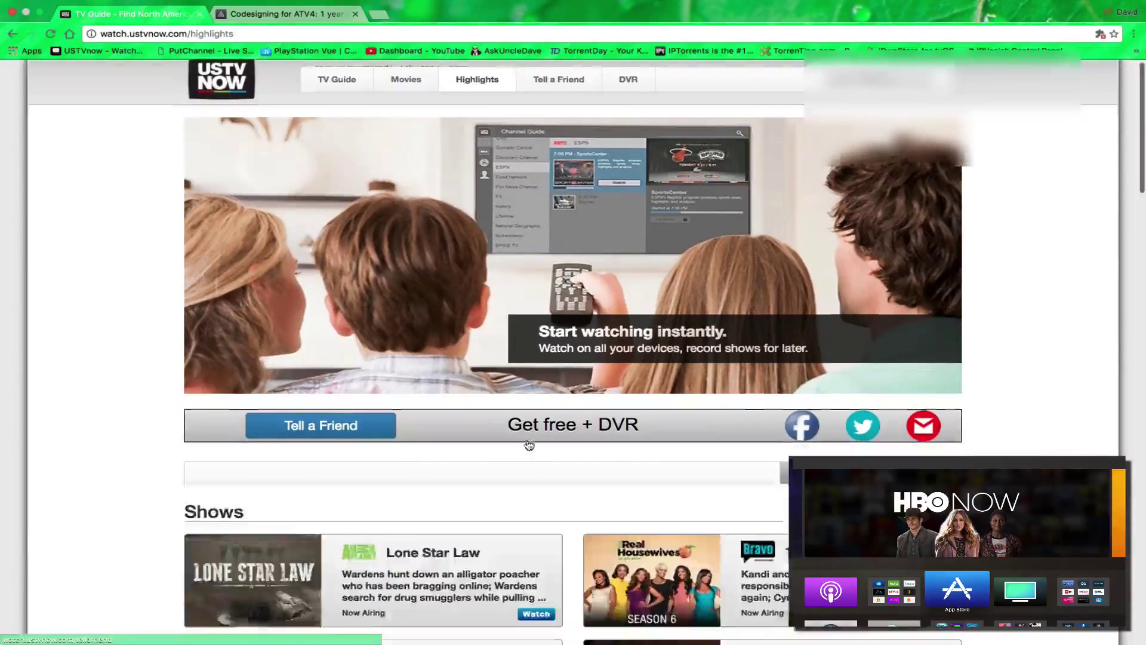
pyautogui.scroll(-10, 529, 445)
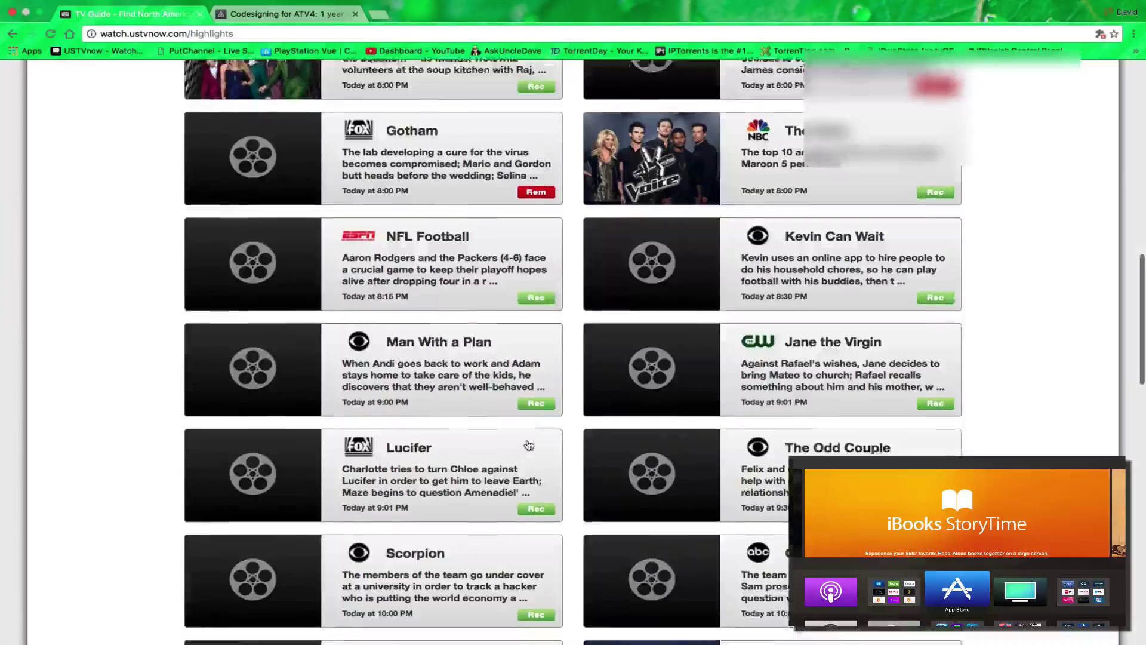
pyautogui.scroll(15, 529, 445)
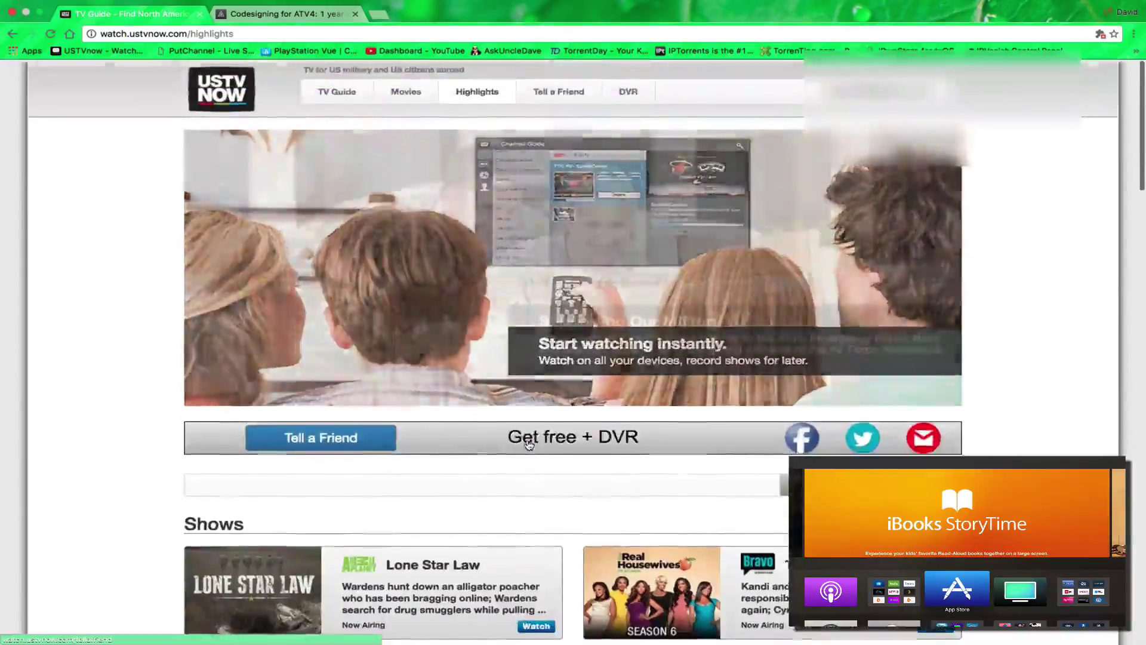
pyautogui.scroll(-5, 529, 445)
pyautogui.scroll(5, 529, 445)
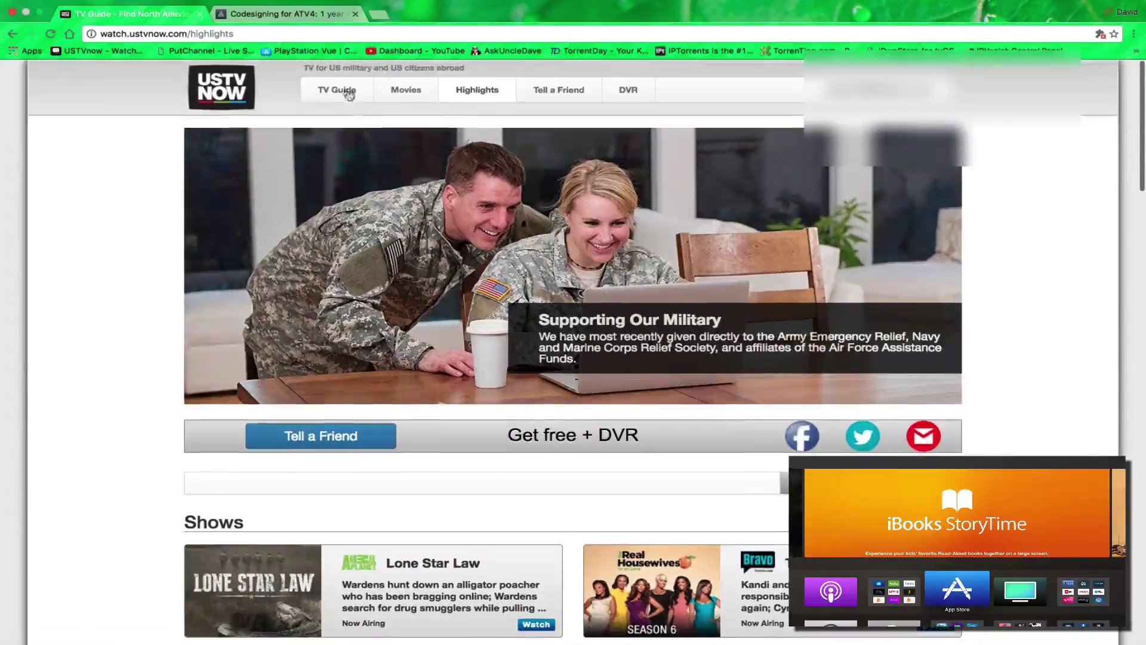
# - Return to the TV Guide and show the channel schedule grid
pyautogui.click(349, 91)
pyautogui.scroll(-5, 551, 440)
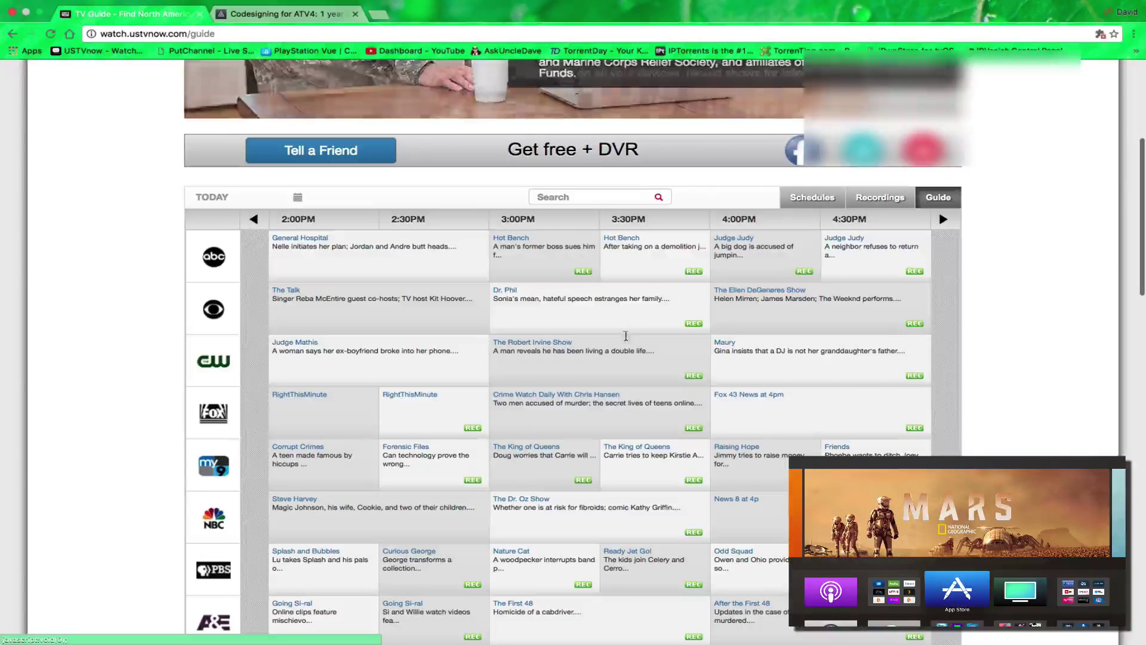
# - Schedule a recording of the 3:00PM Hot Bench episode on ABC and show the list of scheduled recordings
pyautogui.click(584, 272)
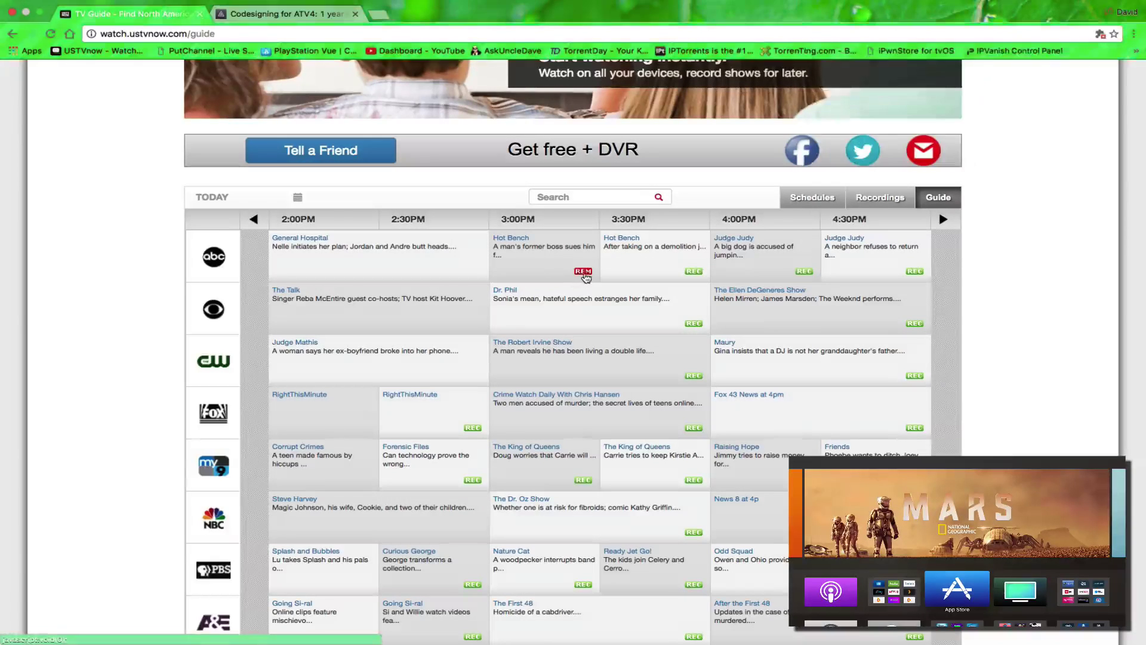
pyautogui.click(813, 199)
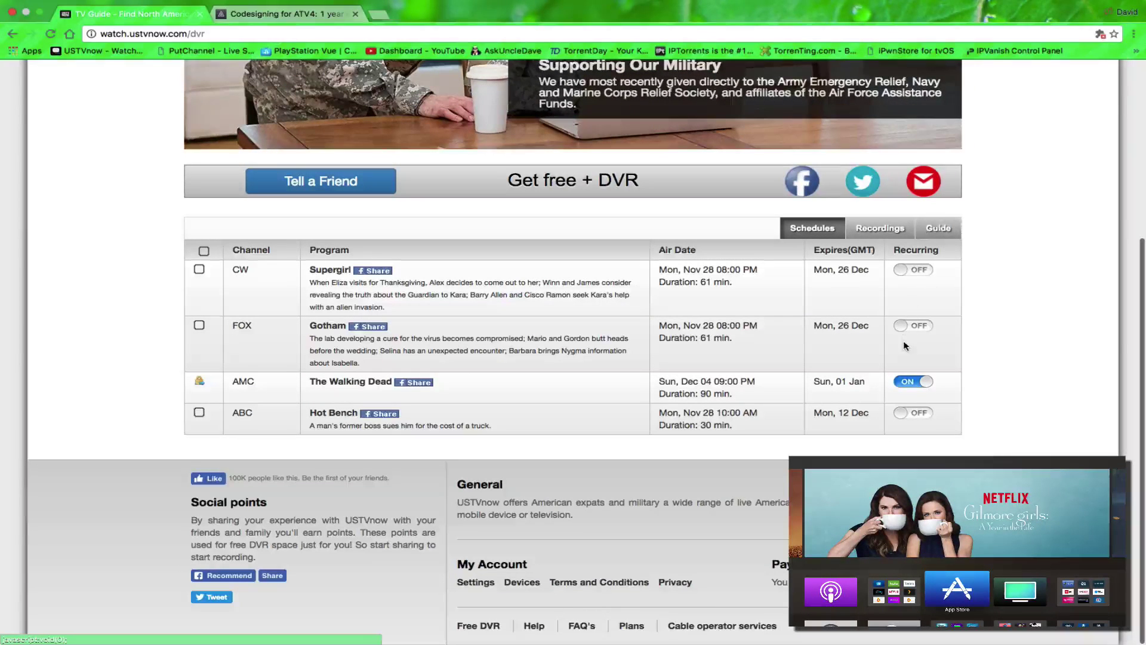
# - Show the completed DVR recordings and look through the whole list
pyautogui.click(874, 233)
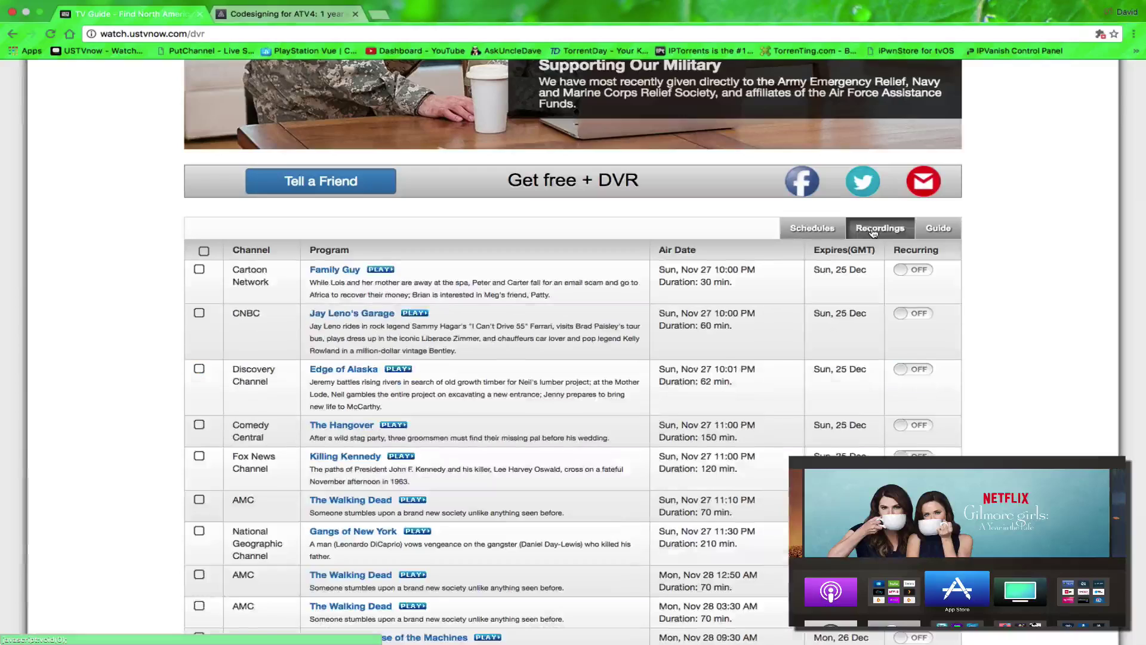
pyautogui.scroll(-5, 515, 453)
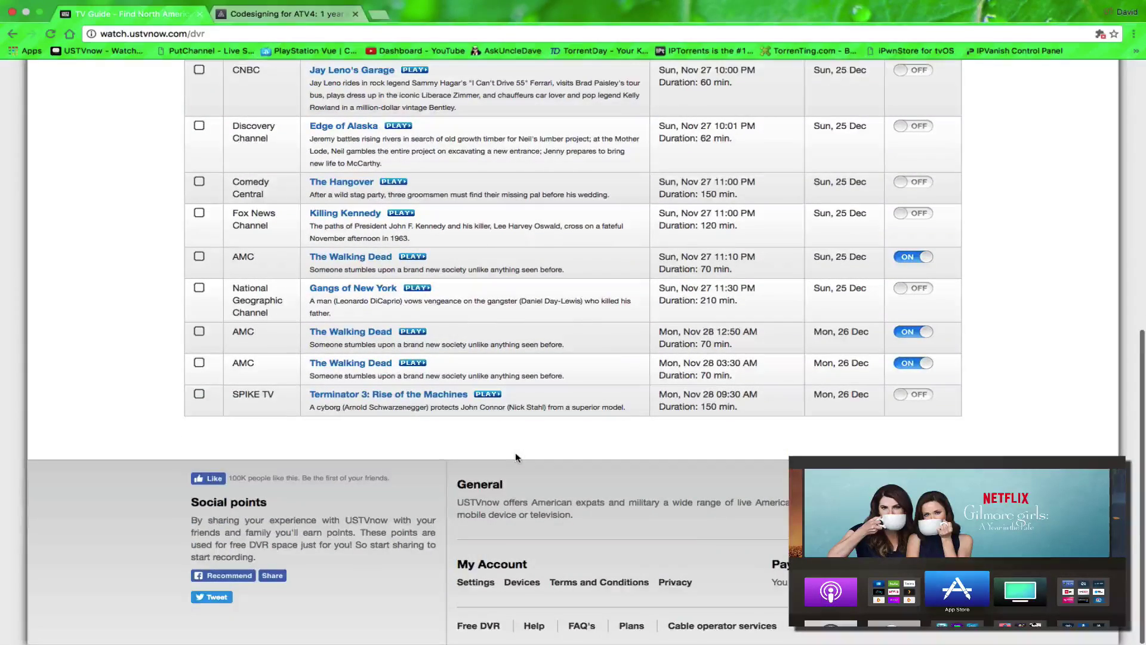
pyautogui.scroll(3, 515, 453)
pyautogui.scroll(2, 516, 457)
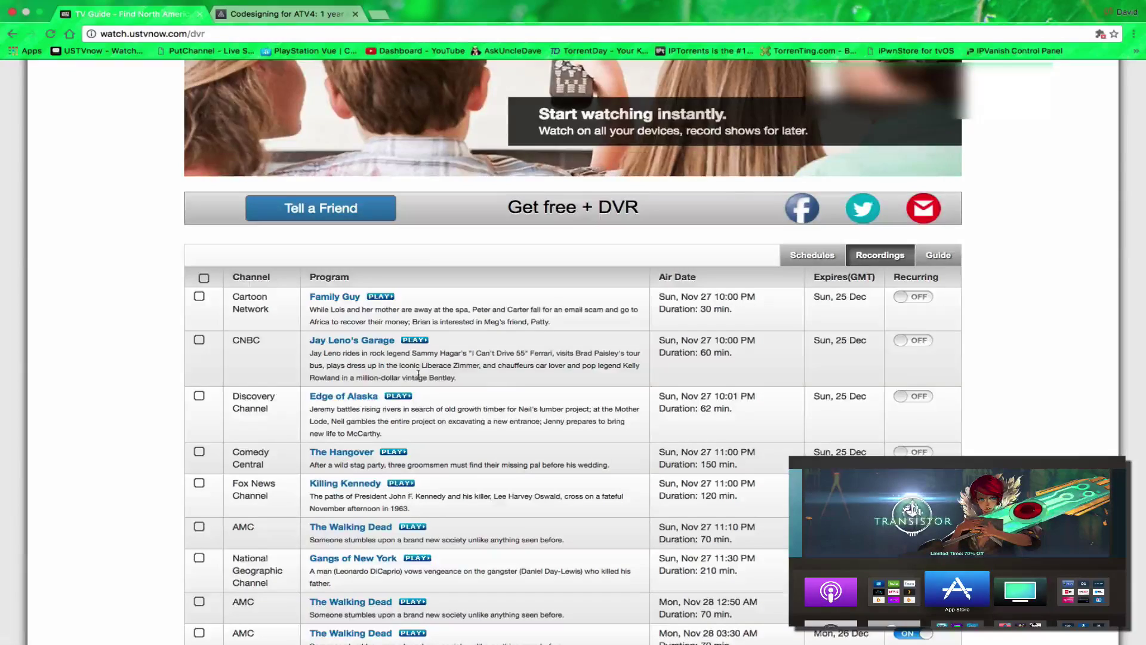
pyautogui.scroll(2, 418, 376)
pyautogui.scroll(3, 418, 376)
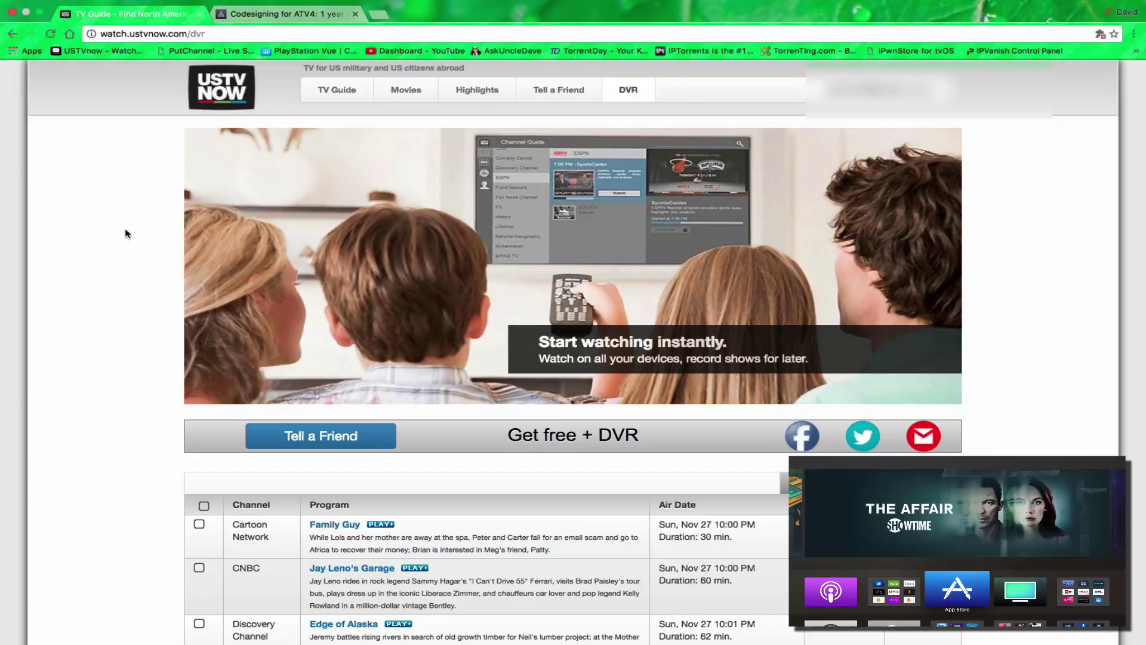
# - Switch to the iPwnStore page, review the ATV4 one-year codesigning subscription, and open the App library
pyautogui.click(242, 29)
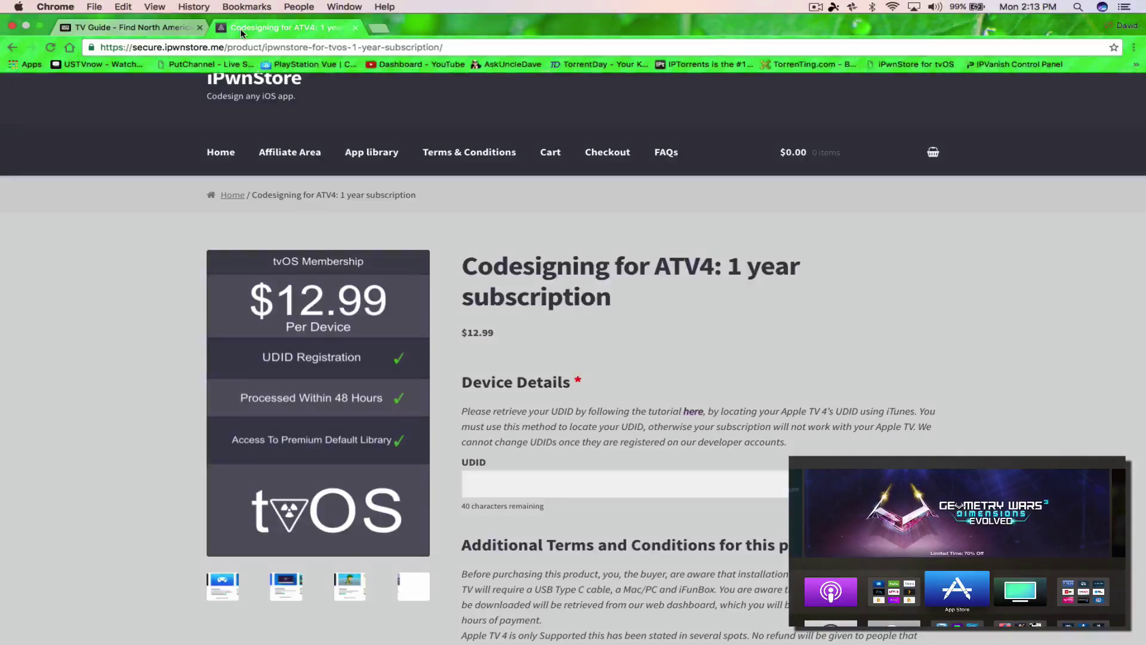
pyautogui.scroll(-2, 219, 379)
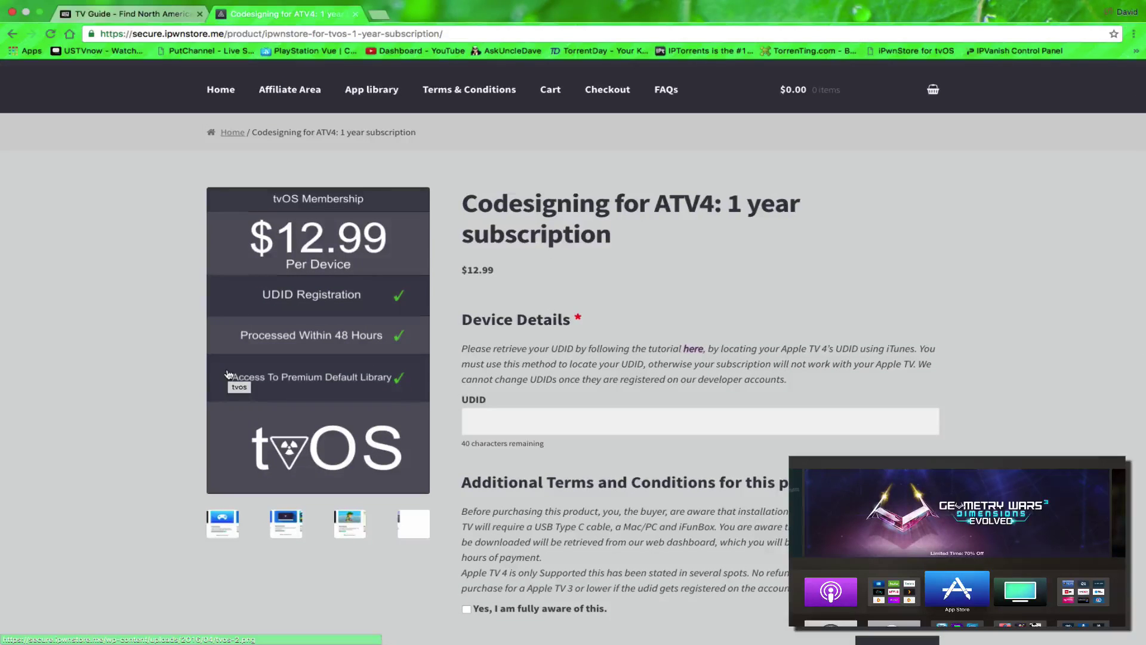
pyautogui.scroll(-5, 60, 462)
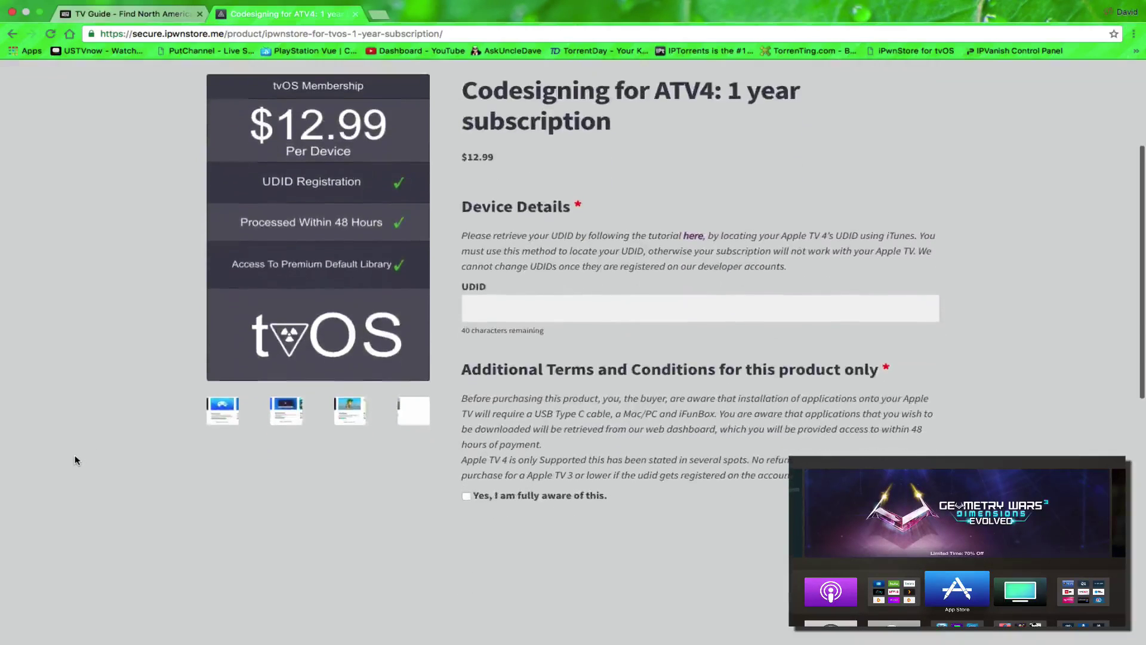
pyautogui.scroll(1, 74, 460)
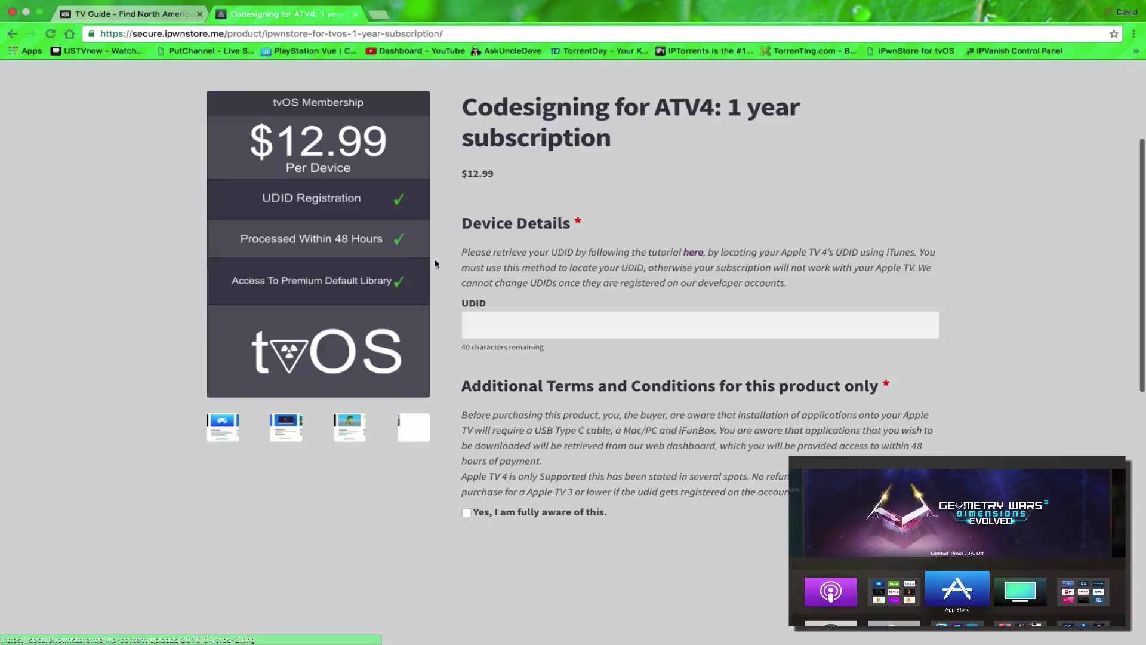
pyautogui.scroll(1, 686, 188)
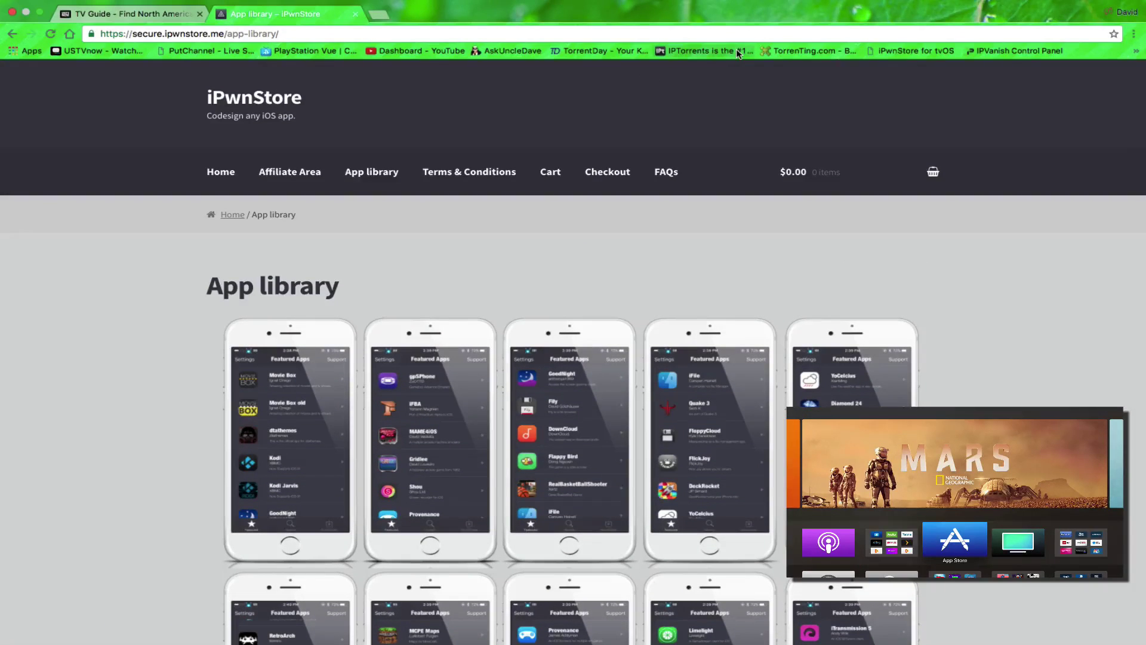
# - Open the bookmarked iPwnStore for tvOS page and browse its app catalogue down to the Antenna app
pyautogui.click(914, 51)
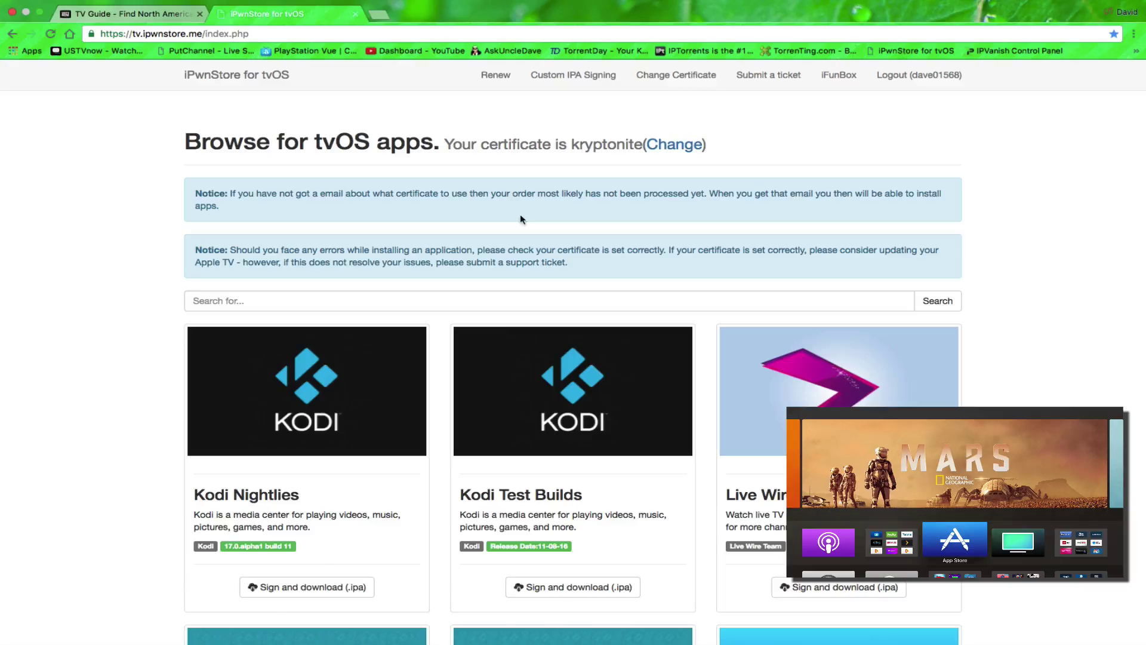
pyautogui.scroll(-5, 555, 317)
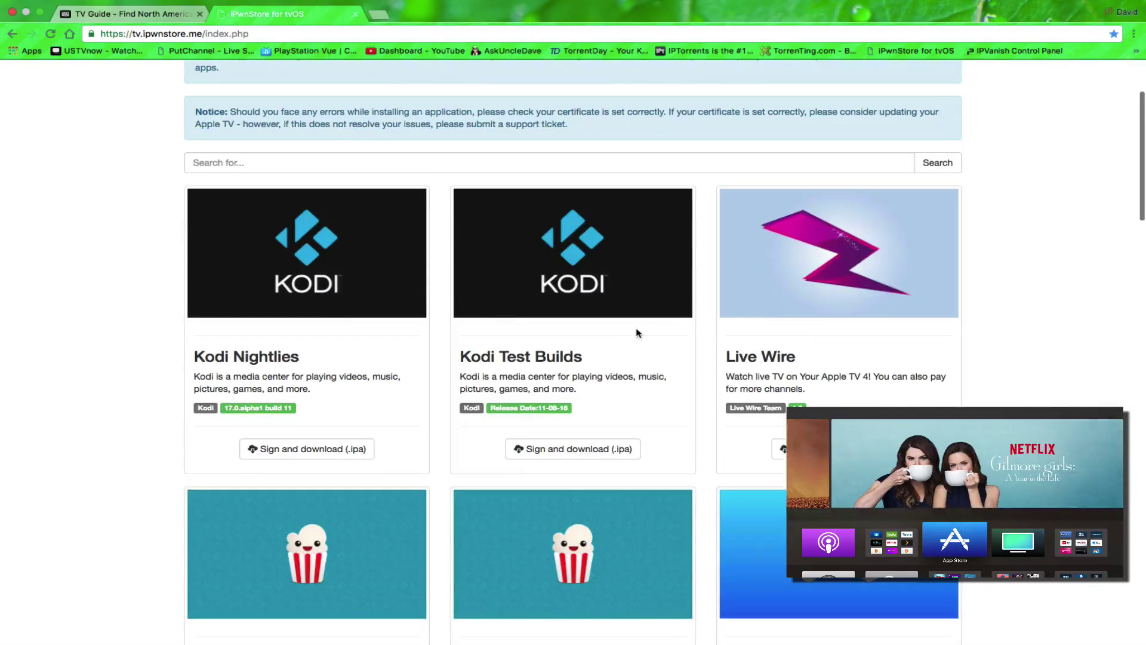
pyautogui.scroll(-10, 637, 331)
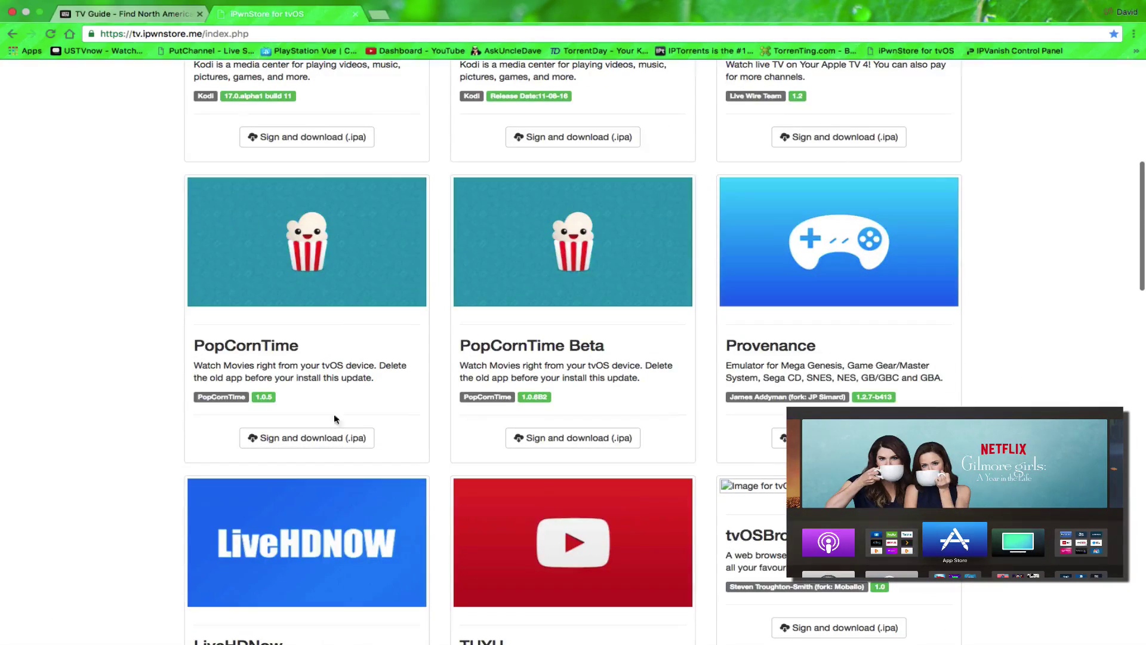
pyautogui.scroll(-7, 673, 324)
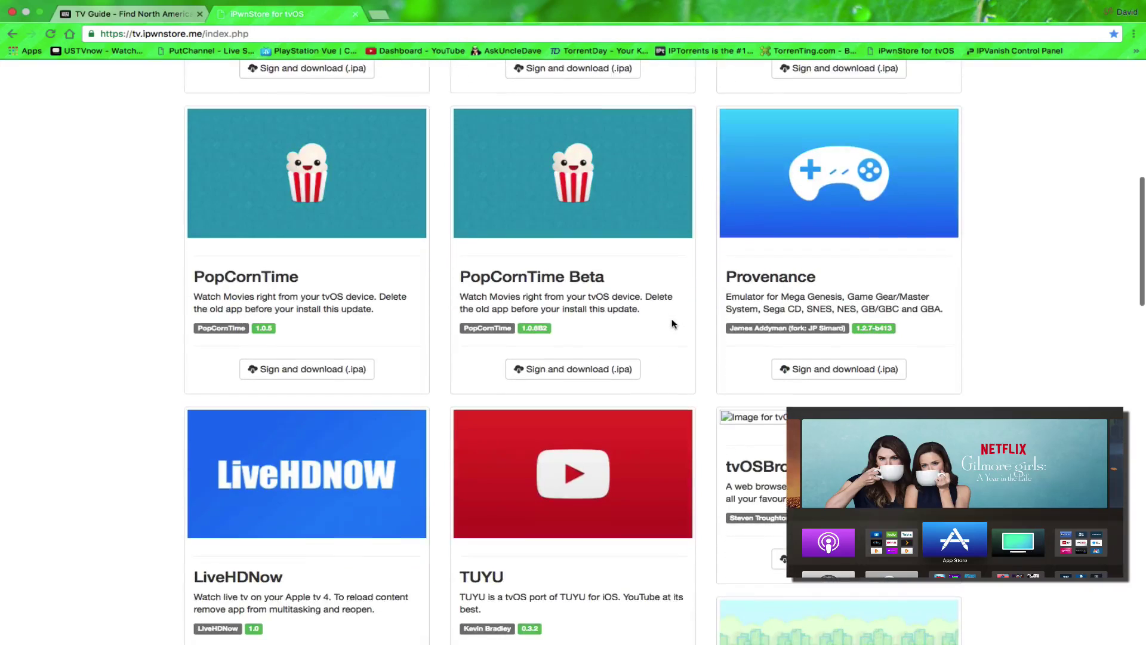
pyautogui.scroll(-3, 673, 324)
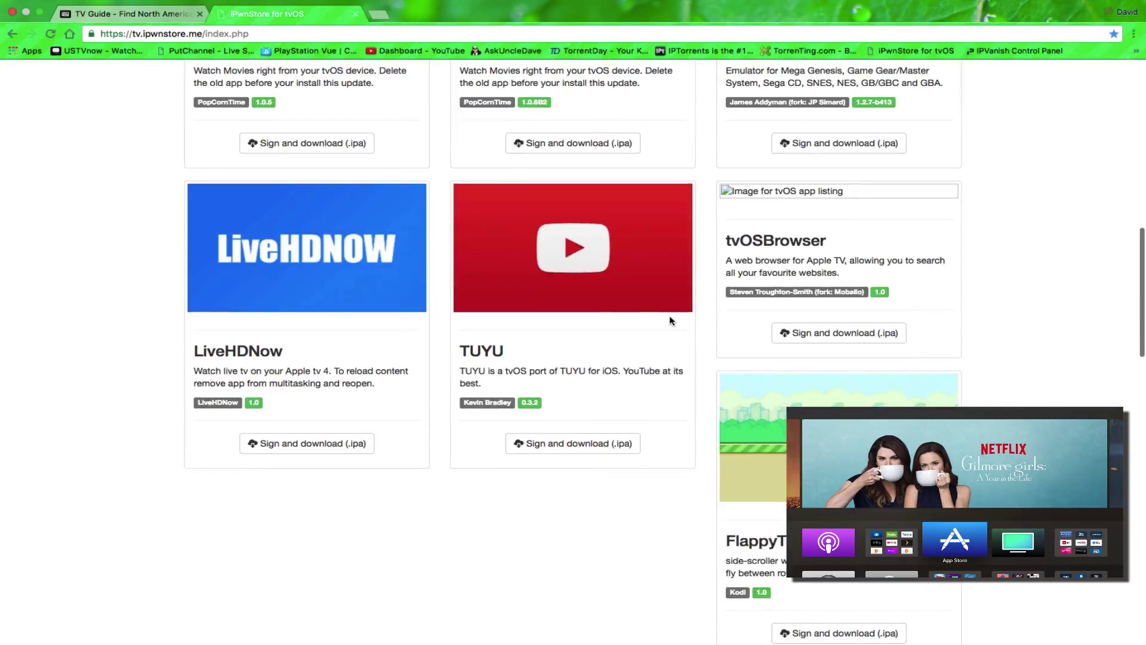
pyautogui.scroll(-10, 701, 408)
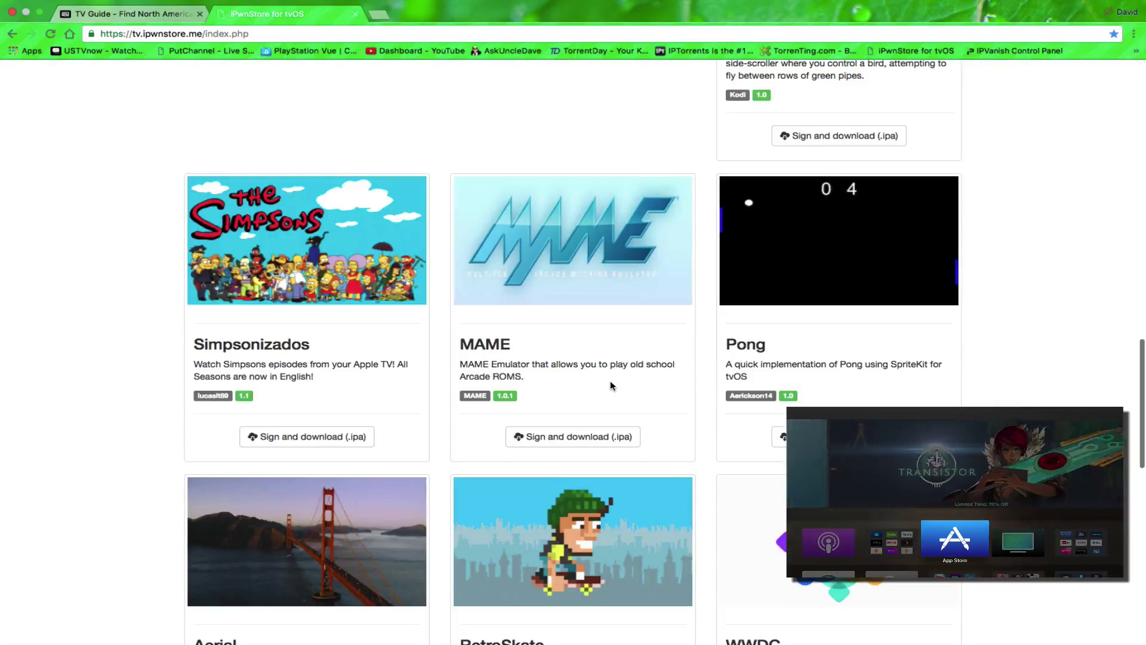
pyautogui.scroll(-5, 610, 385)
pyautogui.scroll(-3, 611, 385)
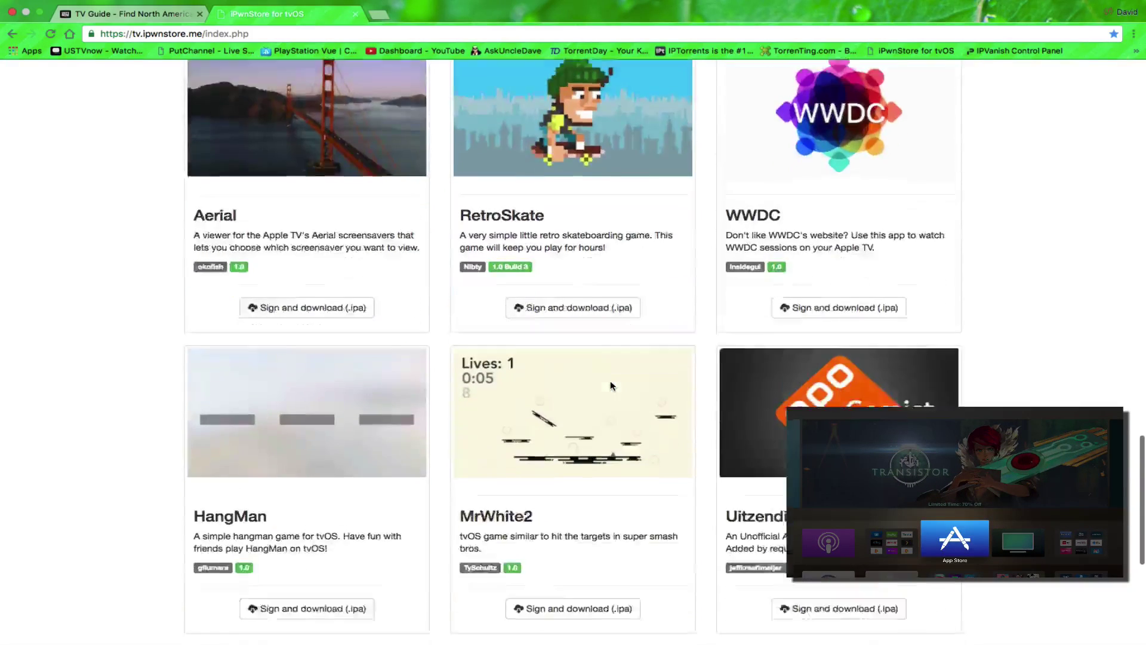
pyautogui.scroll(-5, 611, 386)
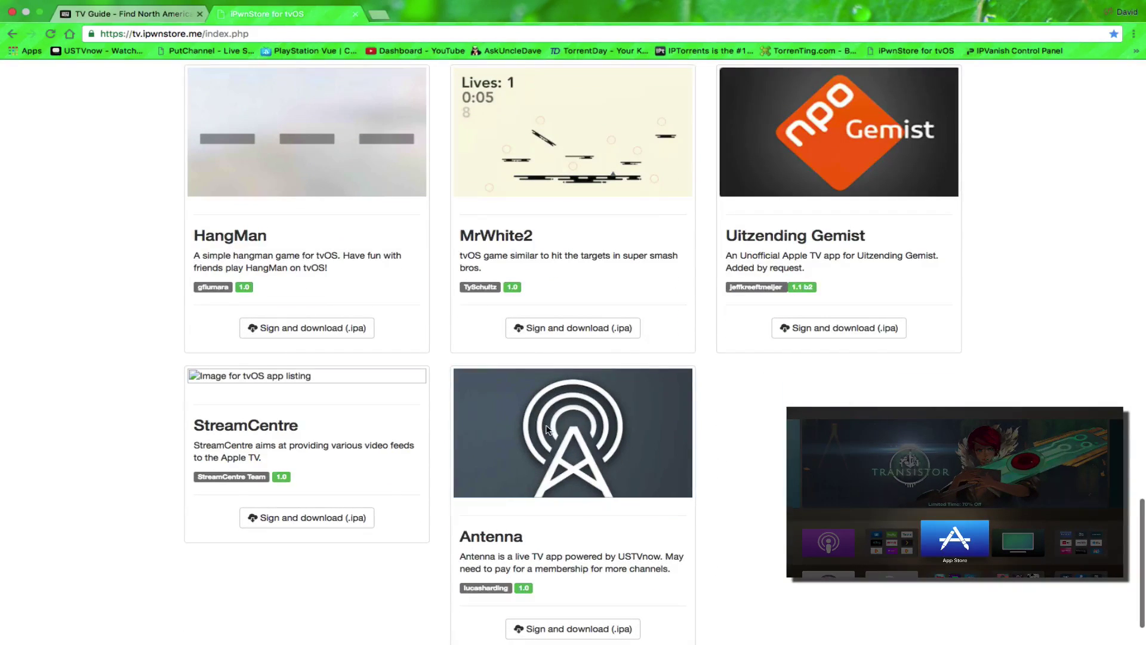
# - Sign and download the Antenna app as an .ipa file
pyautogui.scroll(-2, 554, 505)
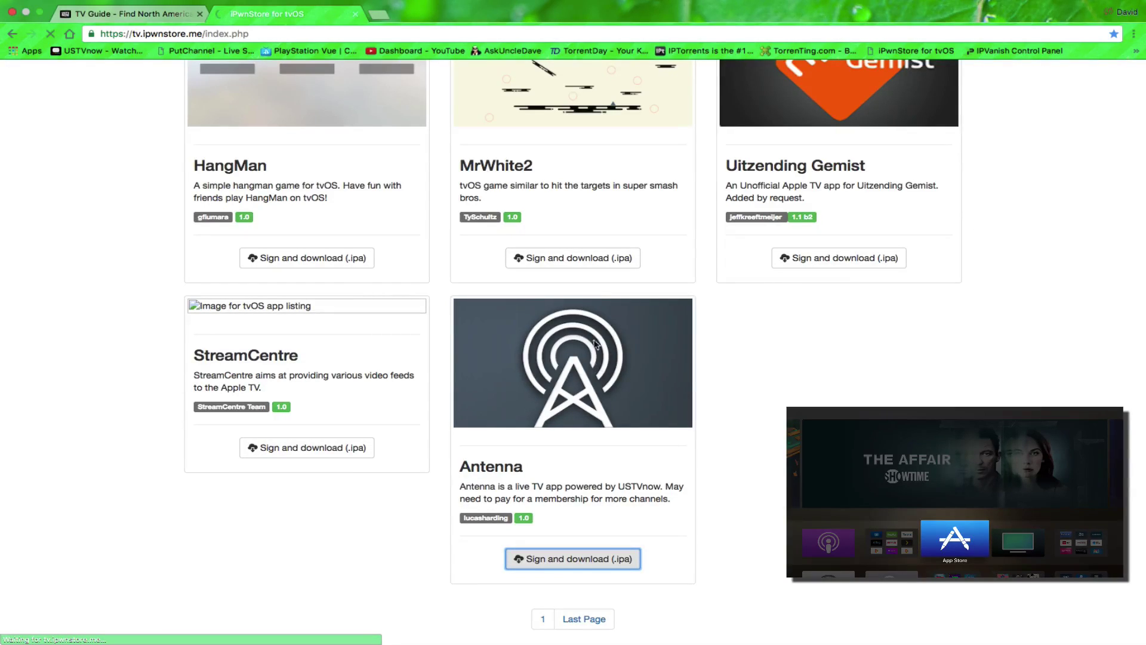
pyautogui.scroll(2, 601, 271)
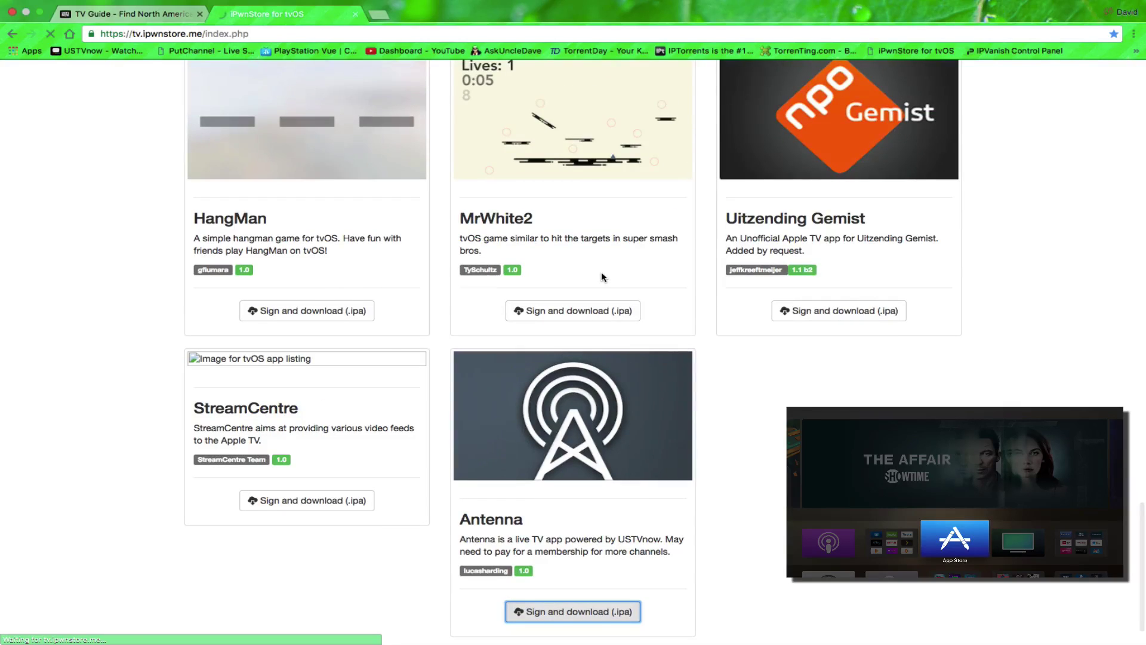
pyautogui.scroll(-1, 601, 271)
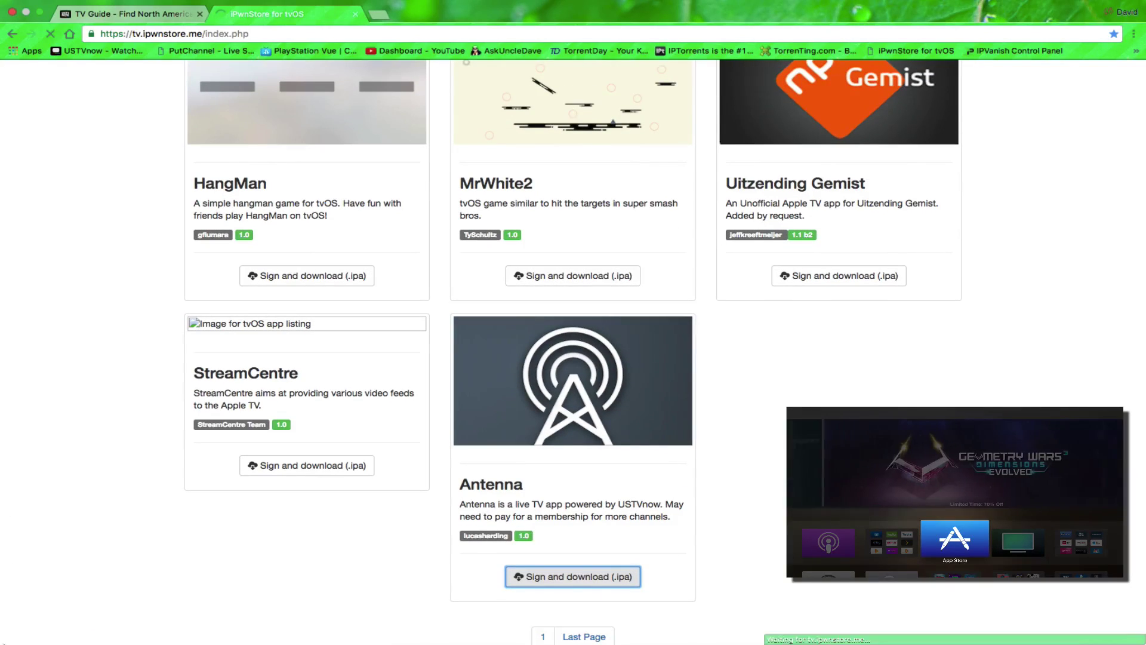
# - Check the Downloads folder for the signed Antenna .ipa file
pyautogui.moveTo(52, 642)
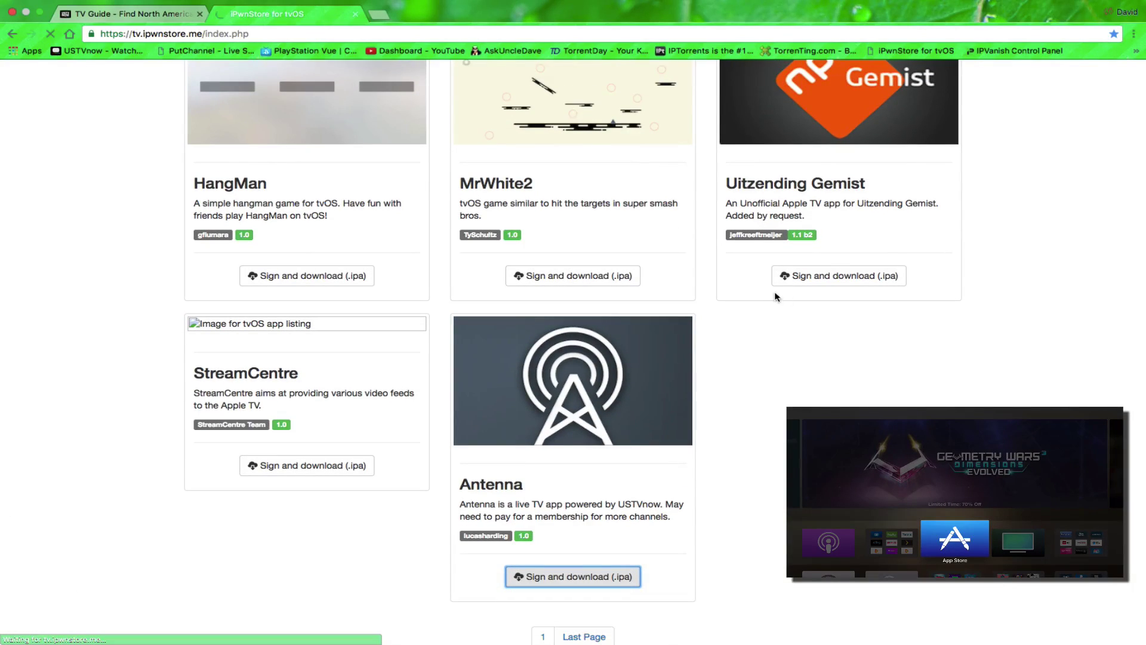
pyautogui.moveTo(985, 644)
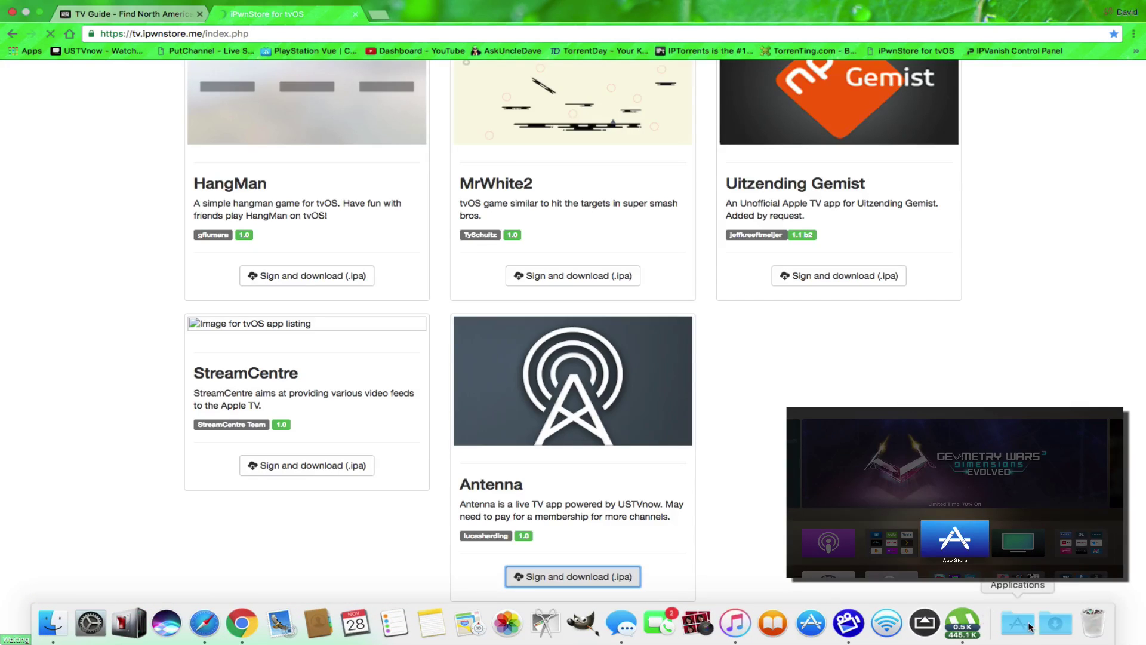
pyautogui.click(1056, 623)
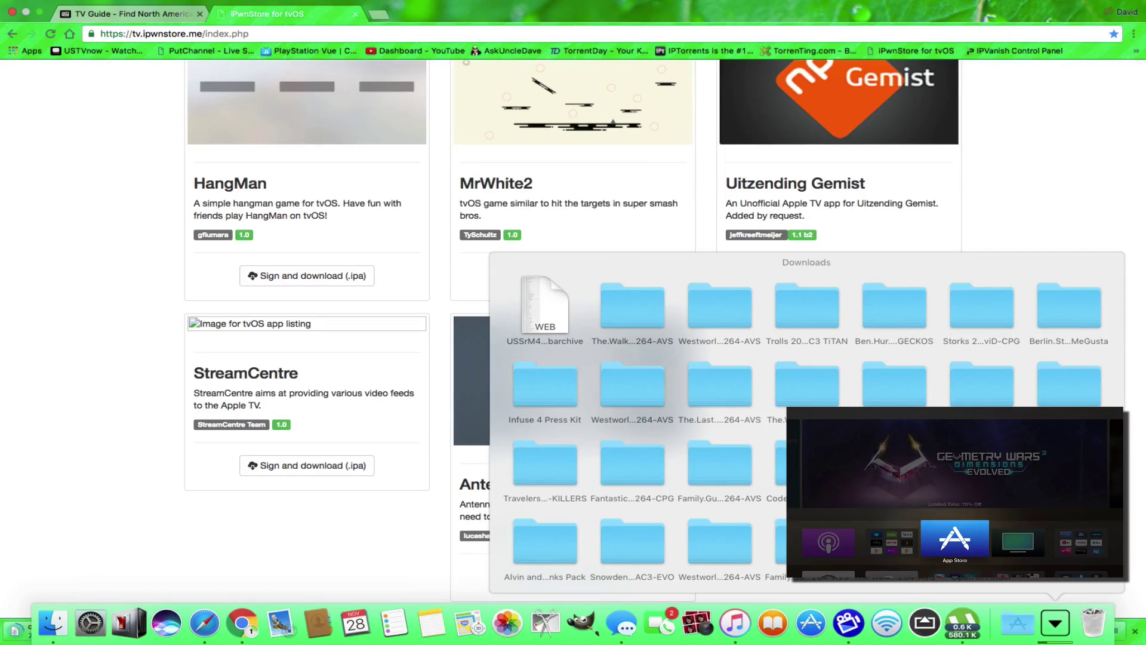
pyautogui.click(1018, 131)
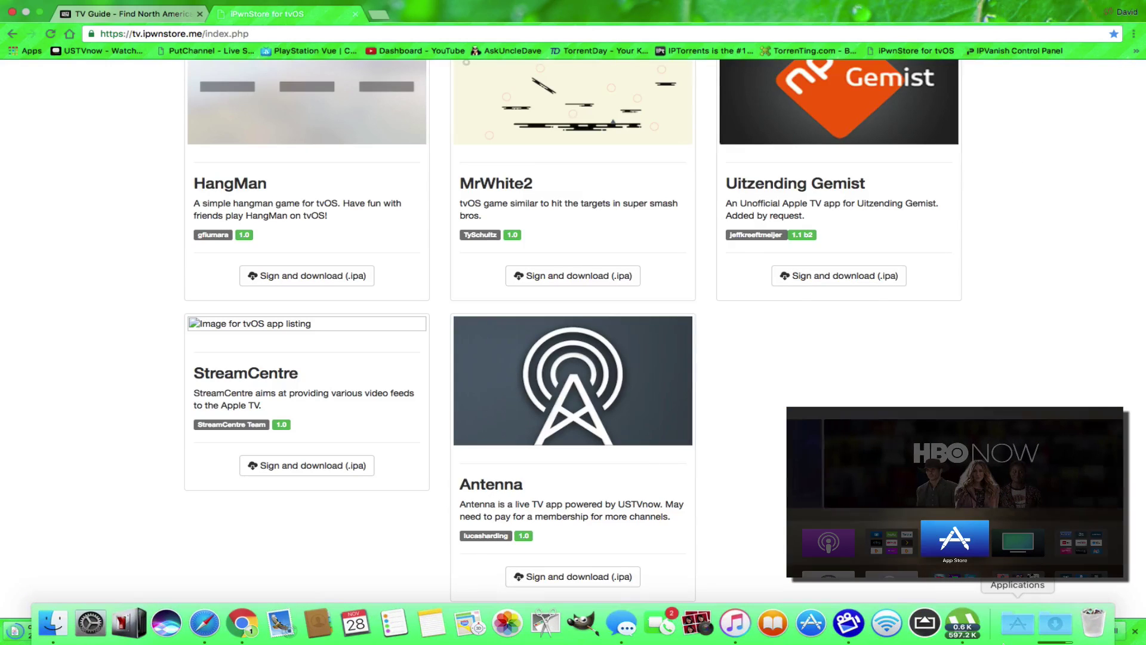
pyautogui.click(1056, 623)
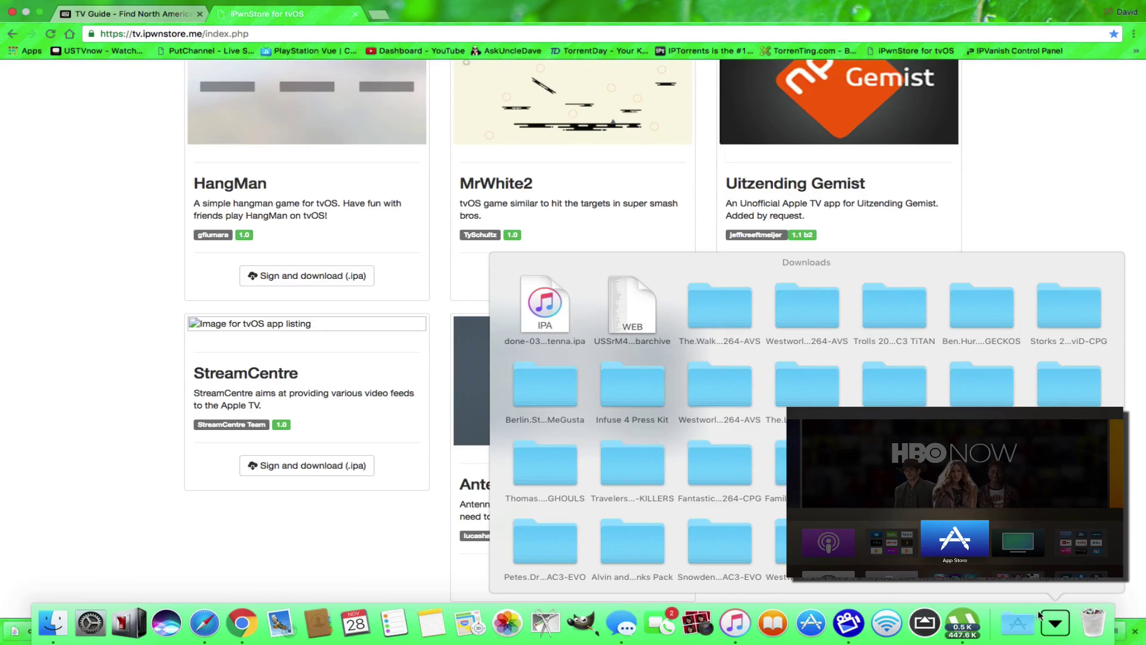
# - Find iFunBox among the installed applications and launch it
pyautogui.click(1021, 632)
pyautogui.scroll(-5, 806, 340)
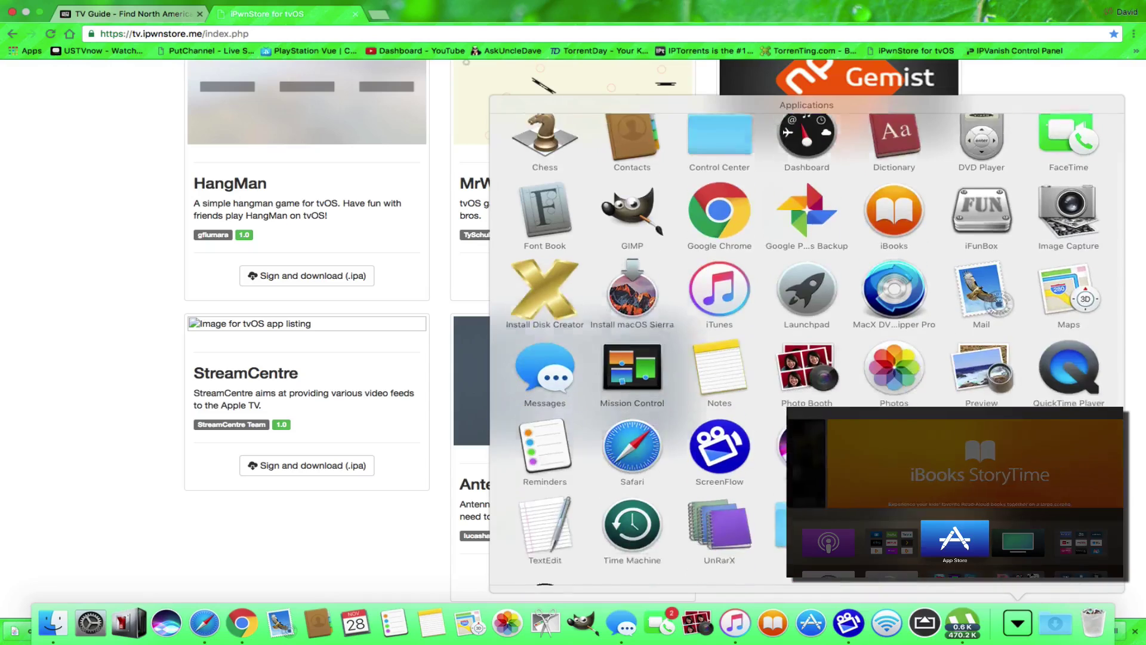
pyautogui.scroll(5, 984, 305)
pyautogui.click(984, 305)
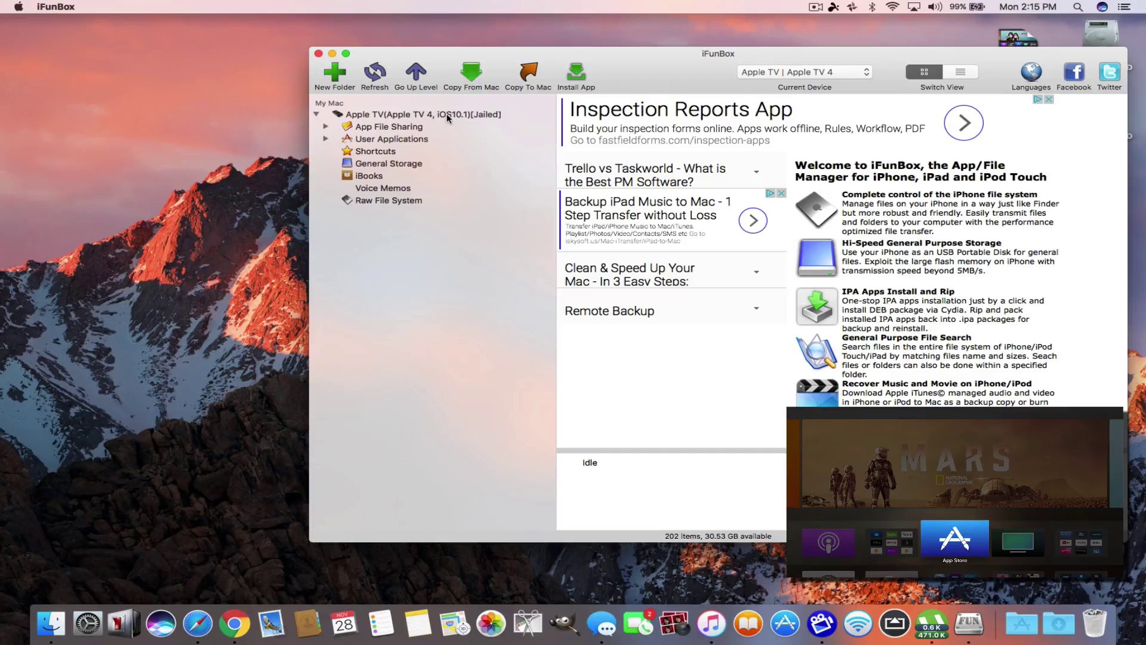
# - Locate the Antenna .ipa in Downloads with iFunBox's Install App file chooser, display the files as a list, and cancel the chooser
pyautogui.click(577, 74)
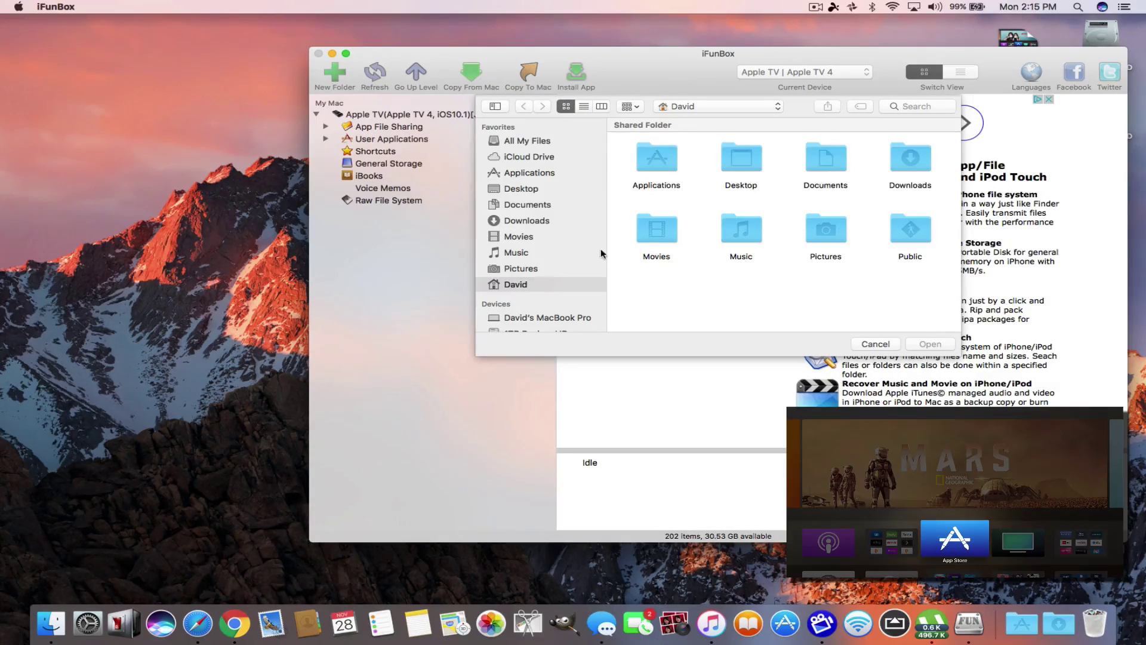
pyautogui.click(526, 222)
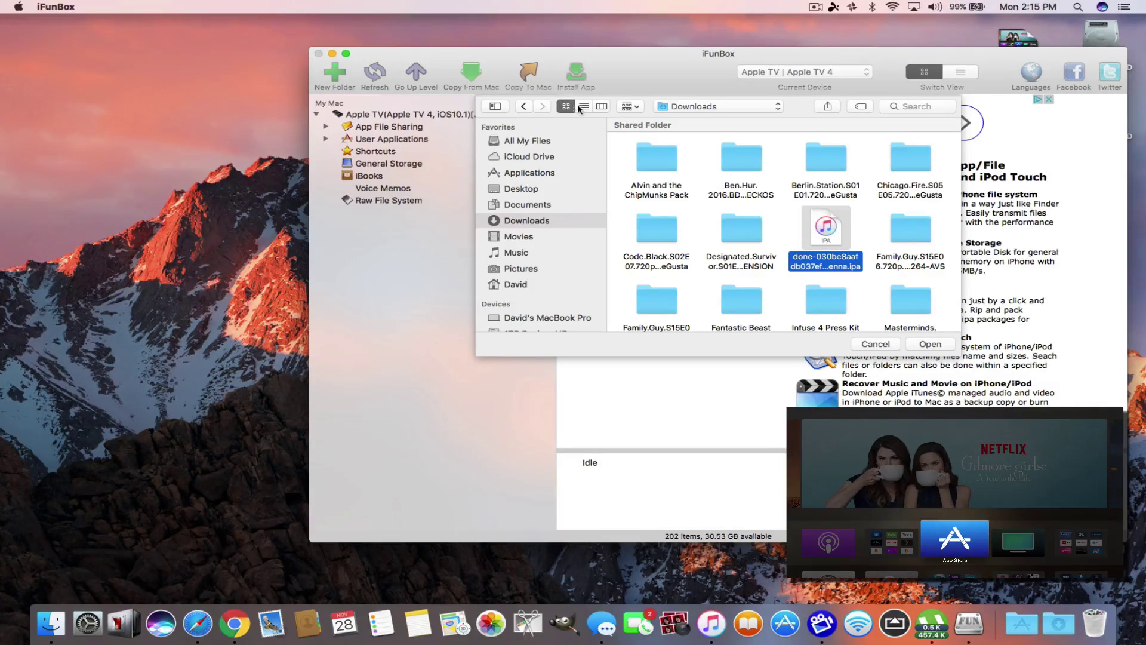
pyautogui.click(584, 106)
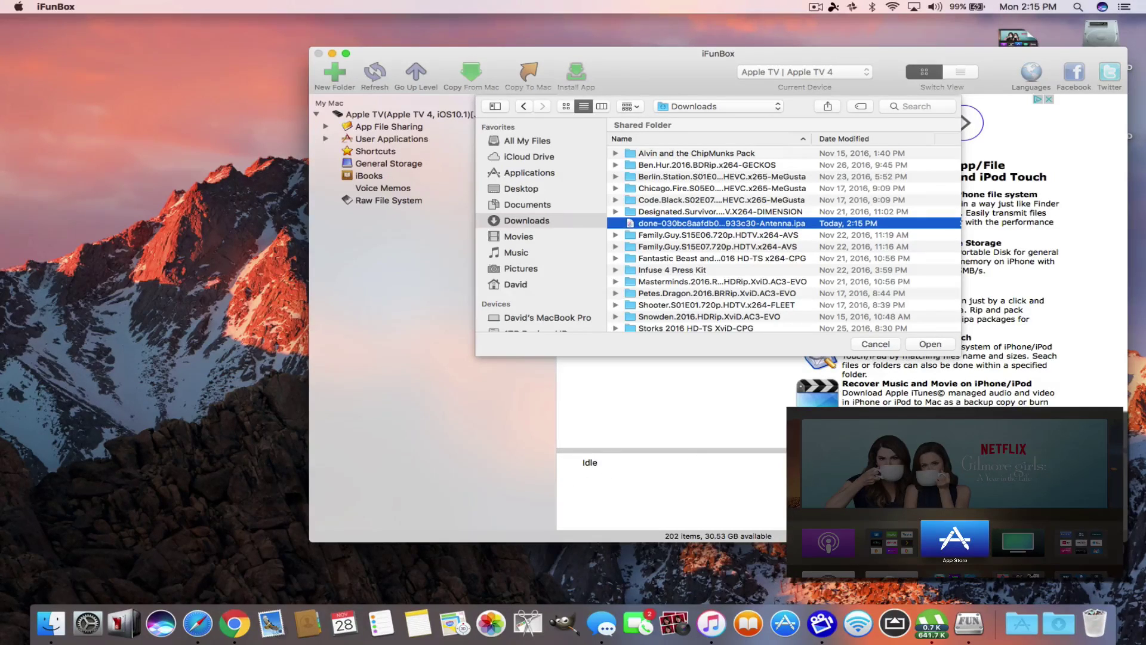
pyautogui.click(887, 347)
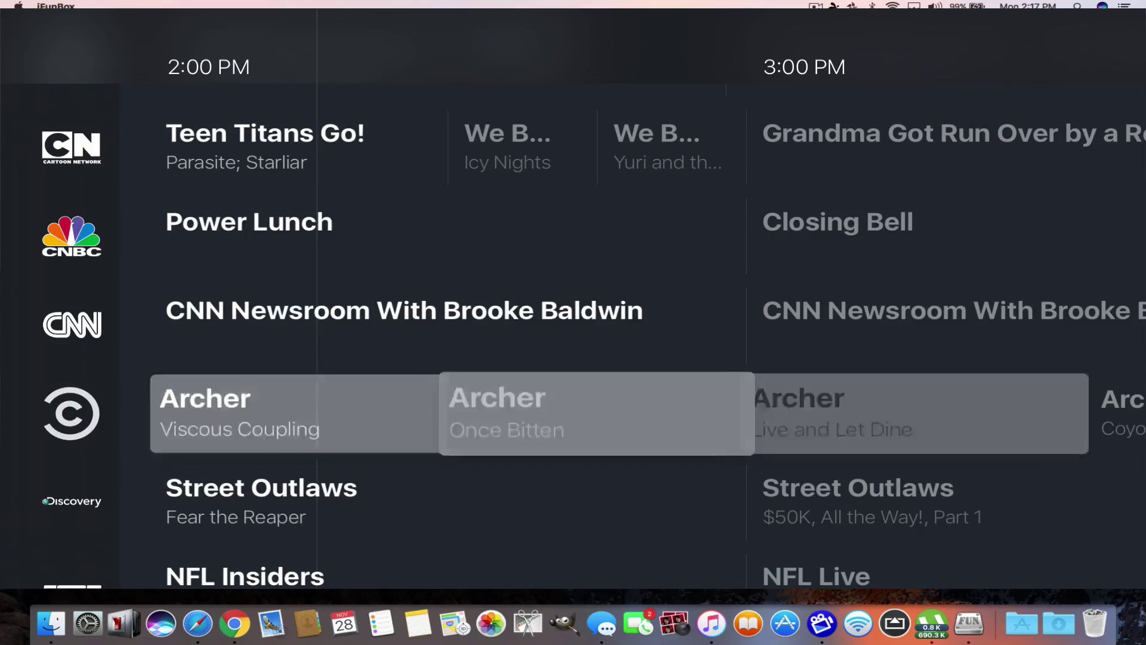
pyautogui.press('Left')
pyautogui.press('Left')
pyautogui.press('Left')
pyautogui.press('Left')
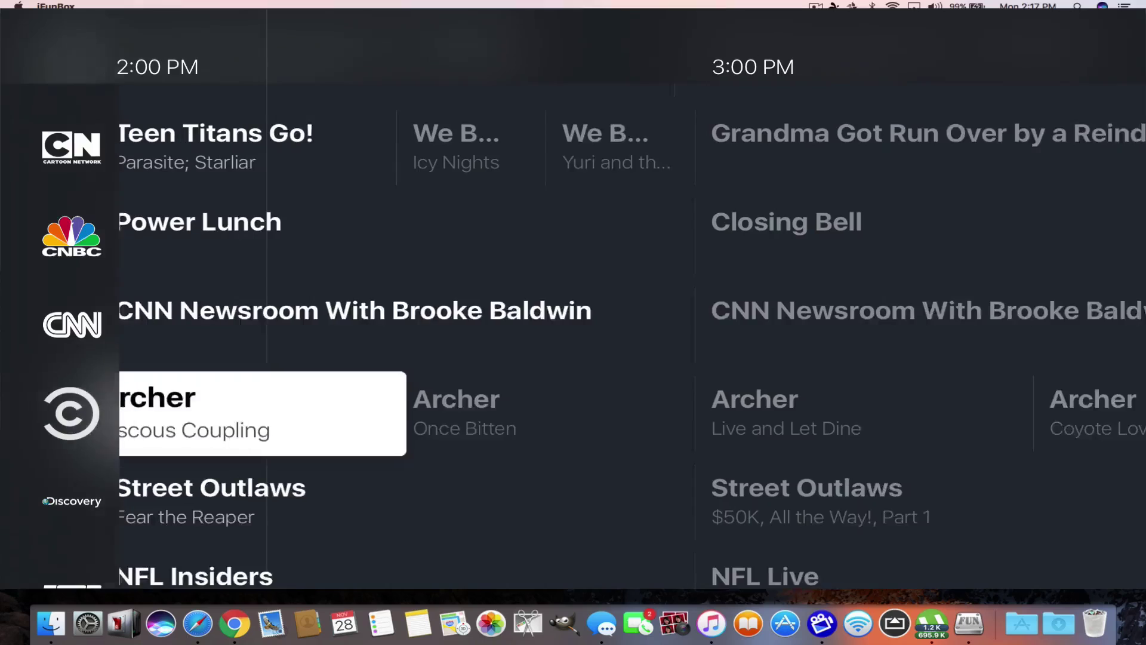
pyautogui.press('Up')
pyautogui.press('Right')
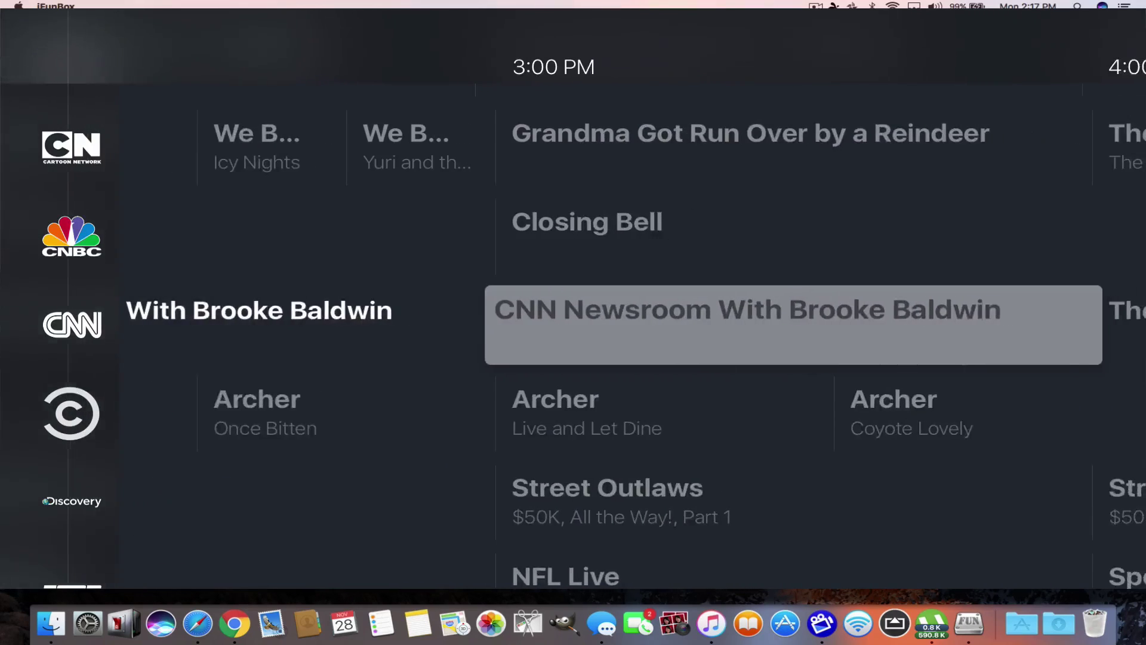
# - Browse Antenna's guide from the 3:00 PM CNN listing back to 2:00 PM and up through Cartoon Network and AMC to My9's Corrupt Crimes
pyautogui.press('Left')
pyautogui.press('Up')
pyautogui.press('Up')
pyautogui.press('Up')
pyautogui.press('Down')
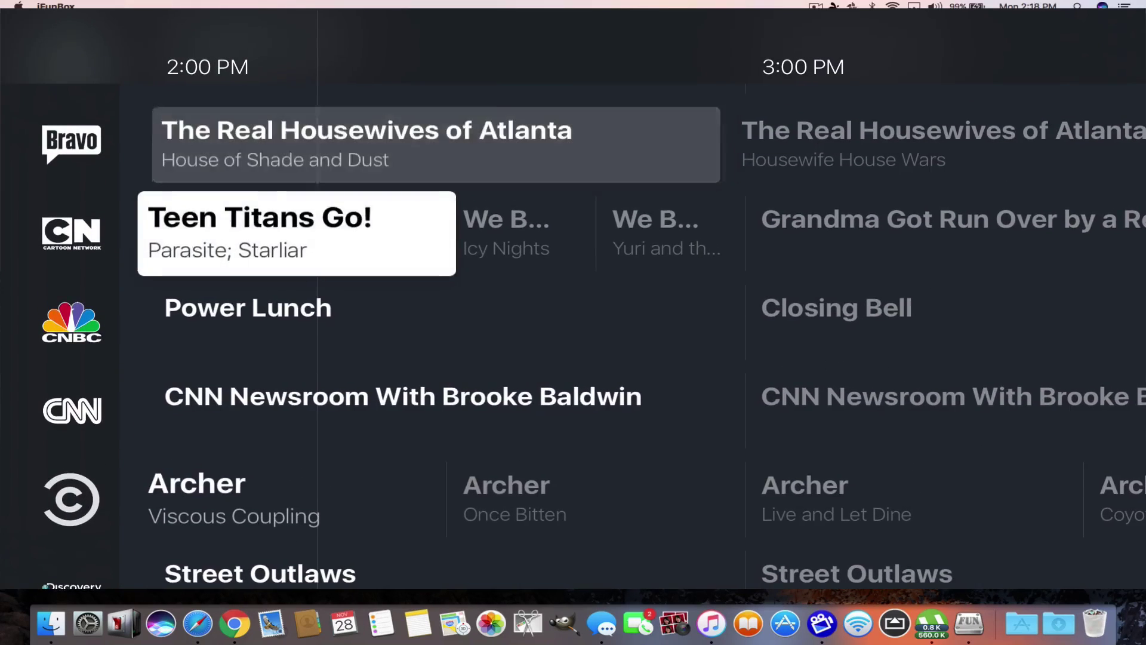
pyautogui.press('Up')
pyautogui.press('Up')
pyautogui.press('Up')
pyautogui.press('Up')
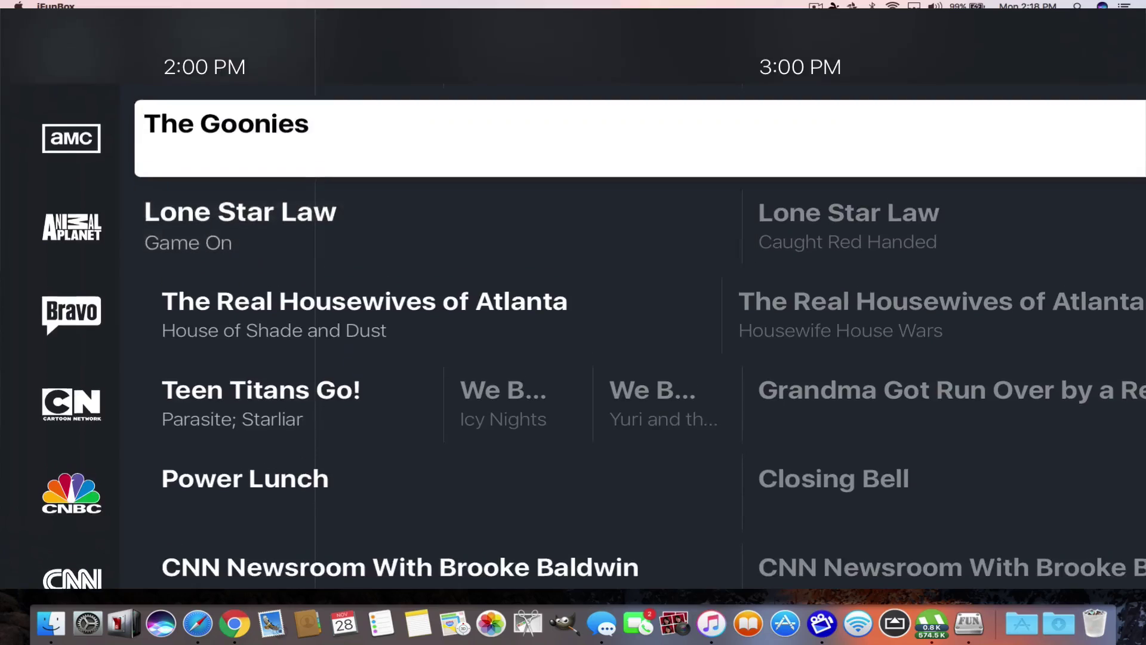
pyautogui.press('Up')
pyautogui.press('Up')
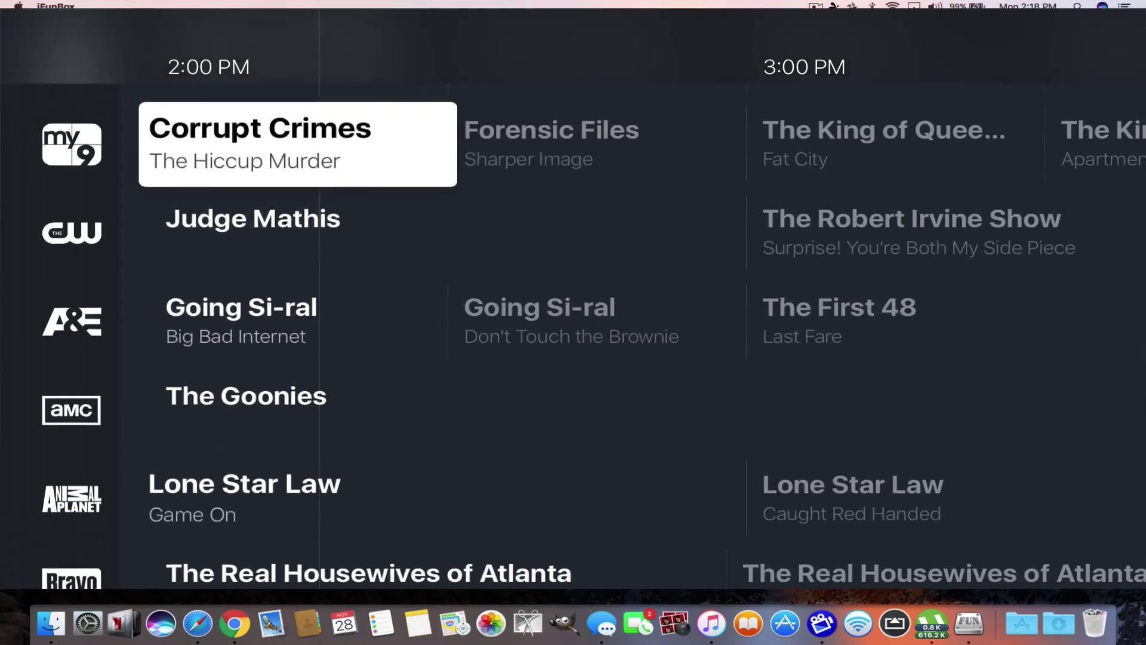
# - Browse the 2:00 PM listings from My9 and PBS up to The Talk on CBS
pyautogui.press('Down')
pyautogui.press('Up')
pyautogui.press('Down')
pyautogui.press('Up')
pyautogui.press('Up')
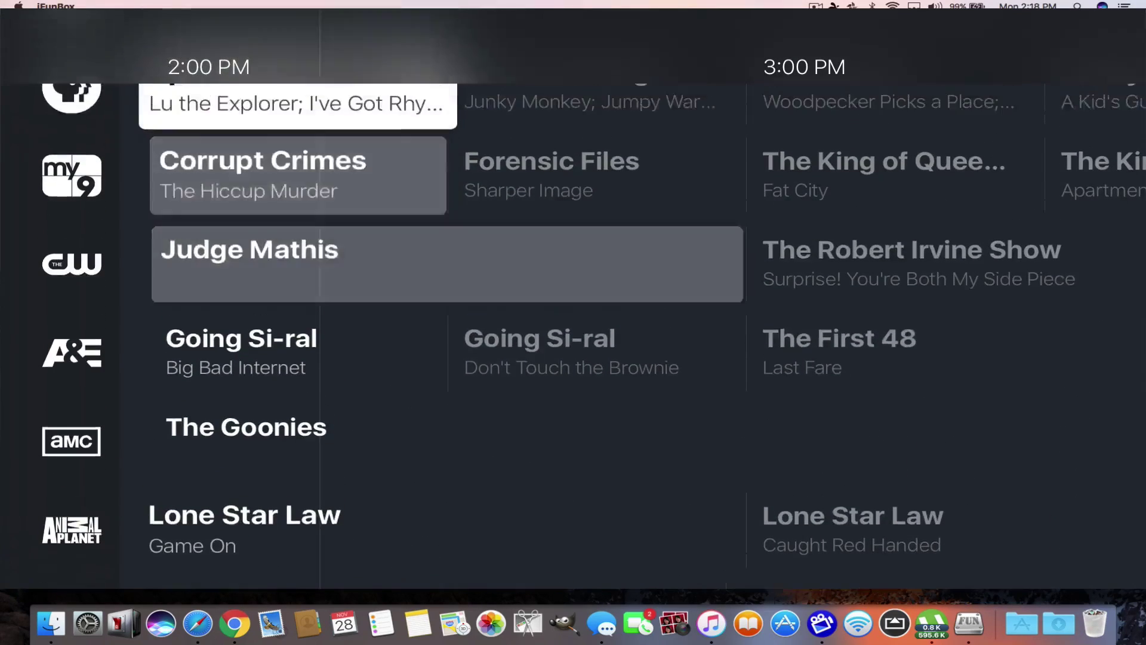
pyautogui.press('Up')
pyautogui.press('Up')
pyautogui.press('Up')
pyautogui.press('Up')
pyautogui.press('Up')
pyautogui.press('Down')
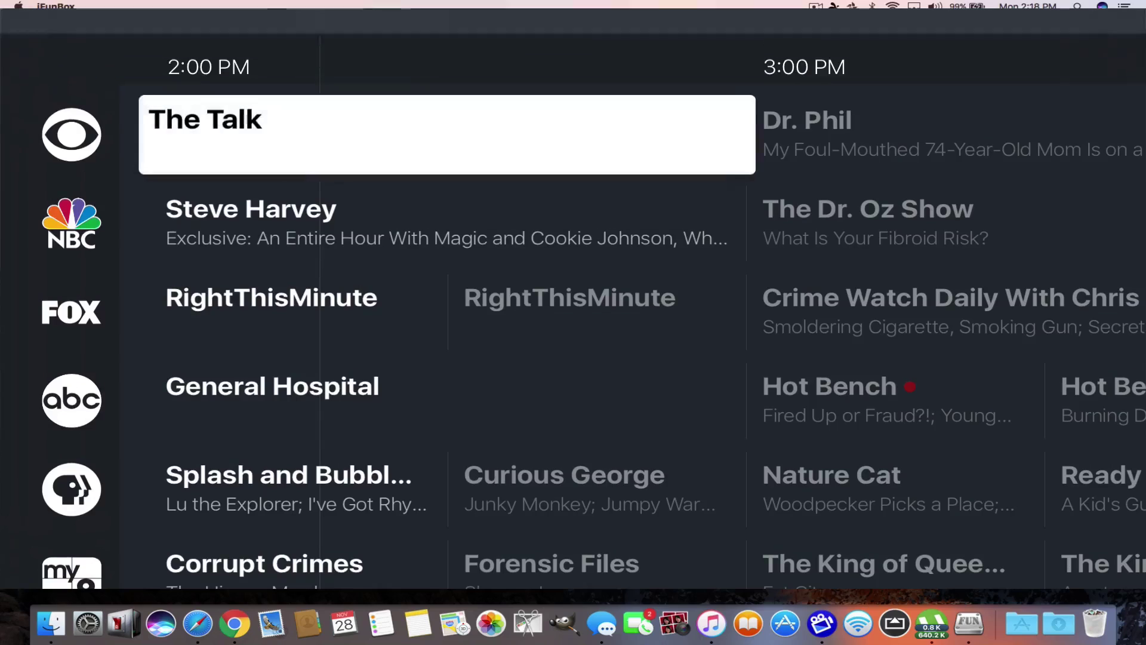
# - Review the 2:00 PM broadcast network listings on CBS, NBC, FOX and ABC, ending on General Hospital
pyautogui.press('Down')
pyautogui.press('Down')
pyautogui.press('Down')
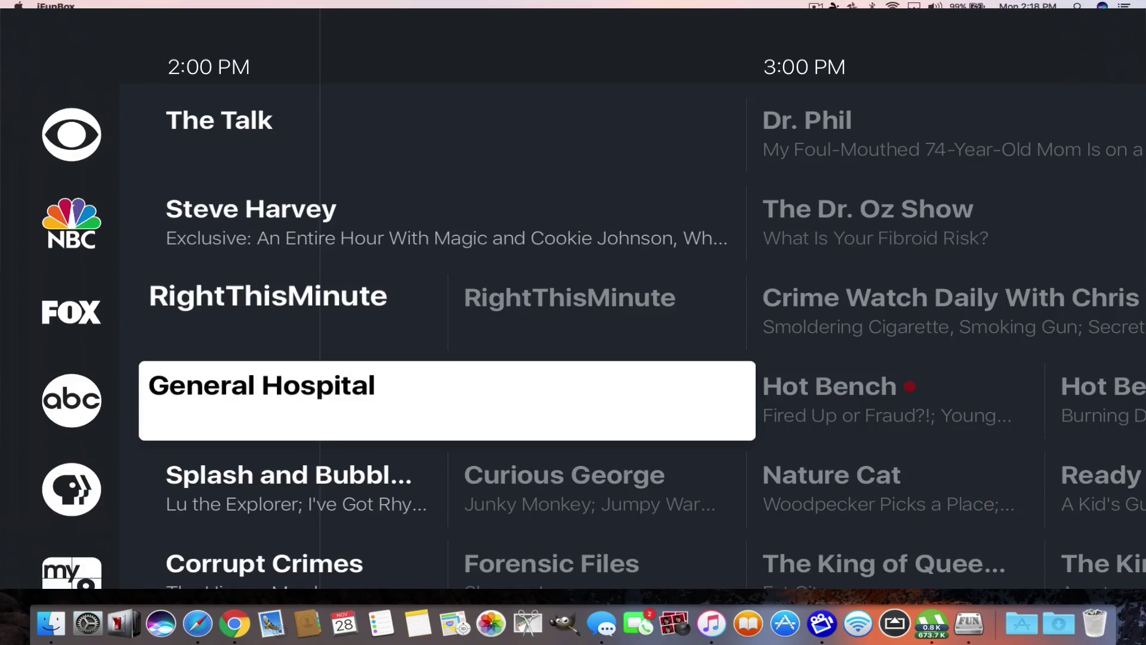
pyautogui.press('Up')
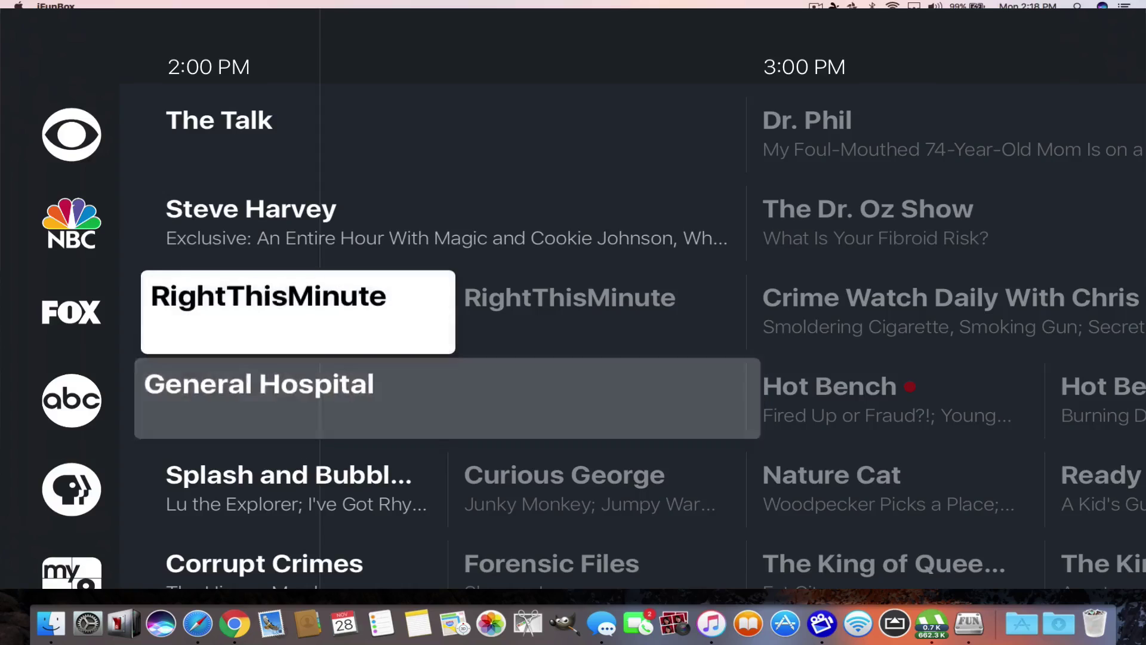
pyautogui.press('Up')
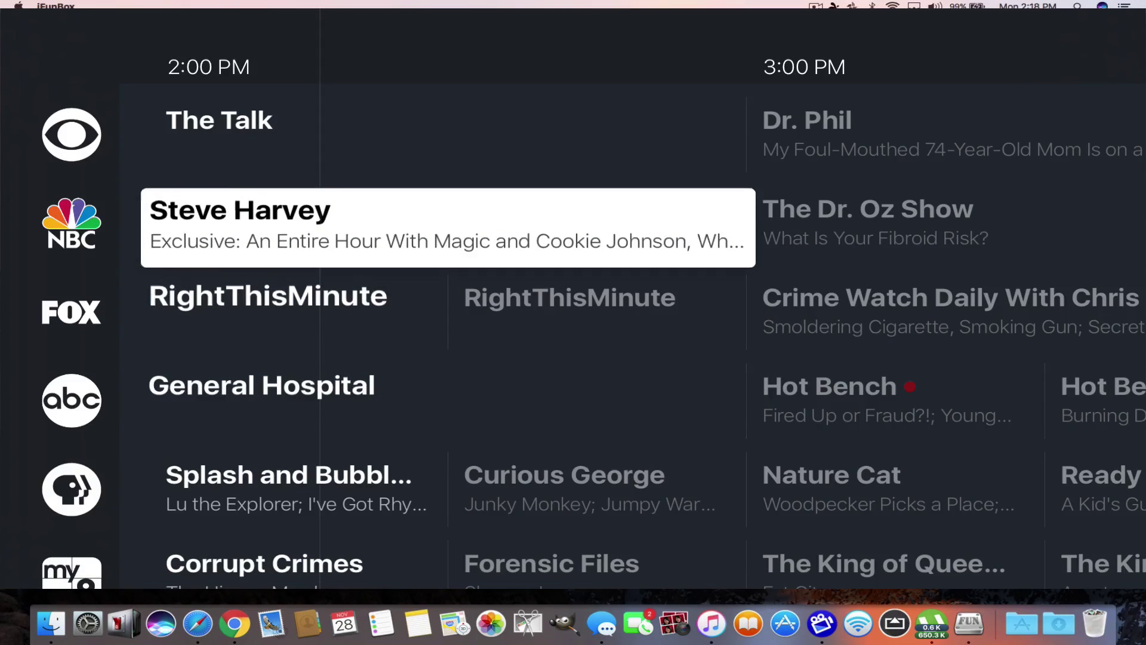
pyautogui.press('Down')
pyautogui.press('Up')
pyautogui.press('Up')
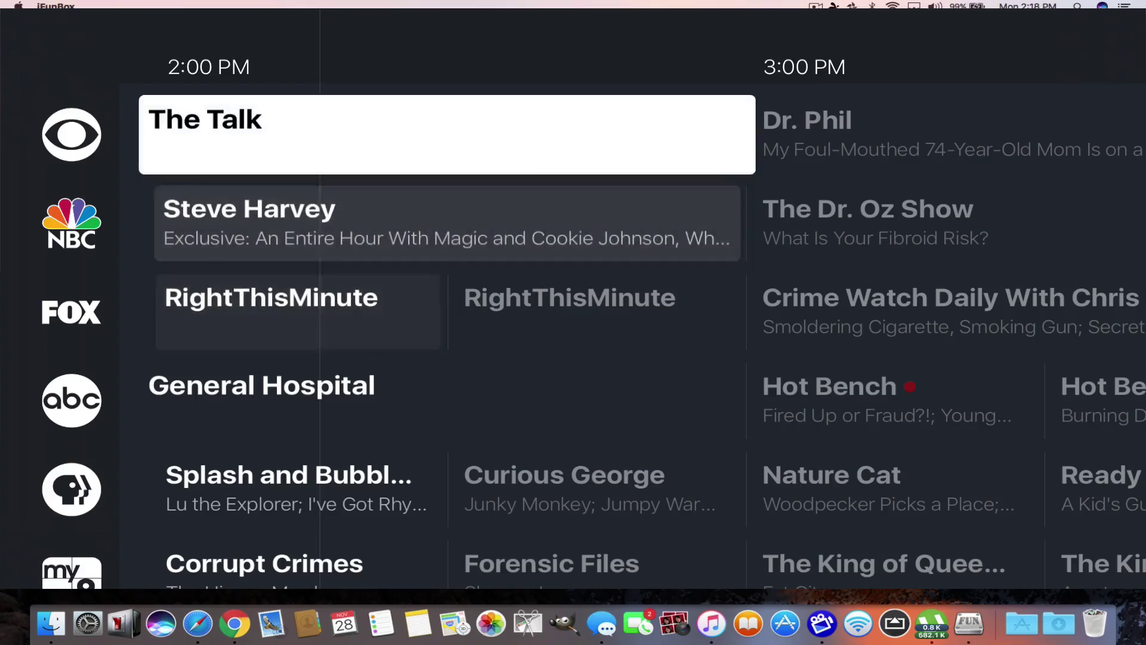
pyautogui.press('Down')
pyautogui.press('Down')
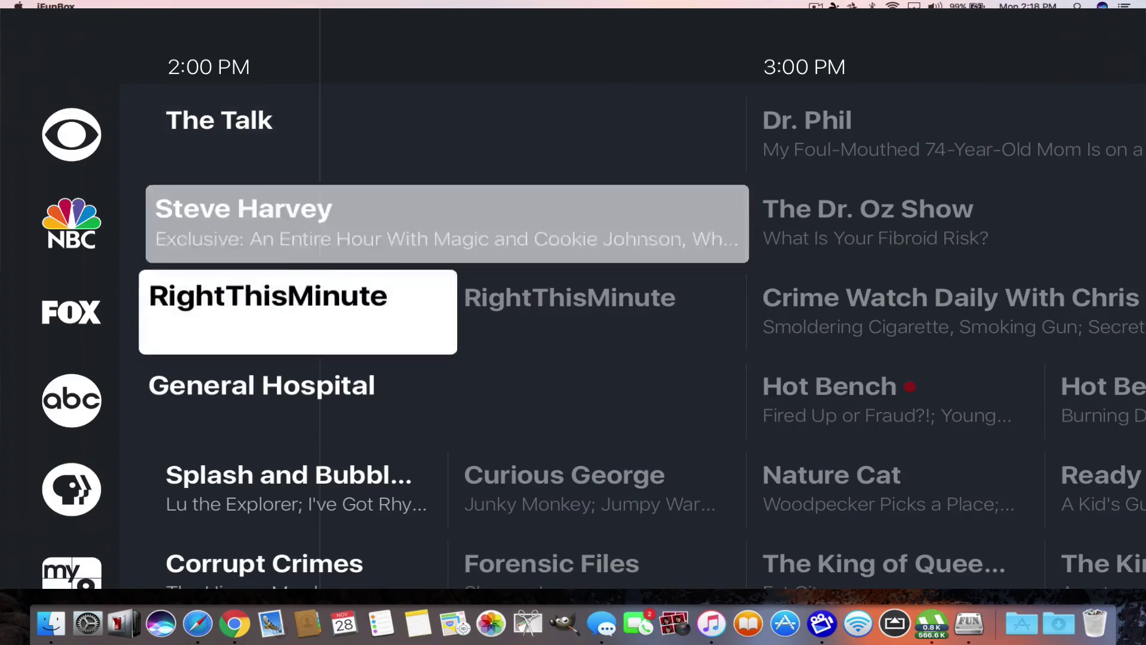
pyautogui.press('Down')
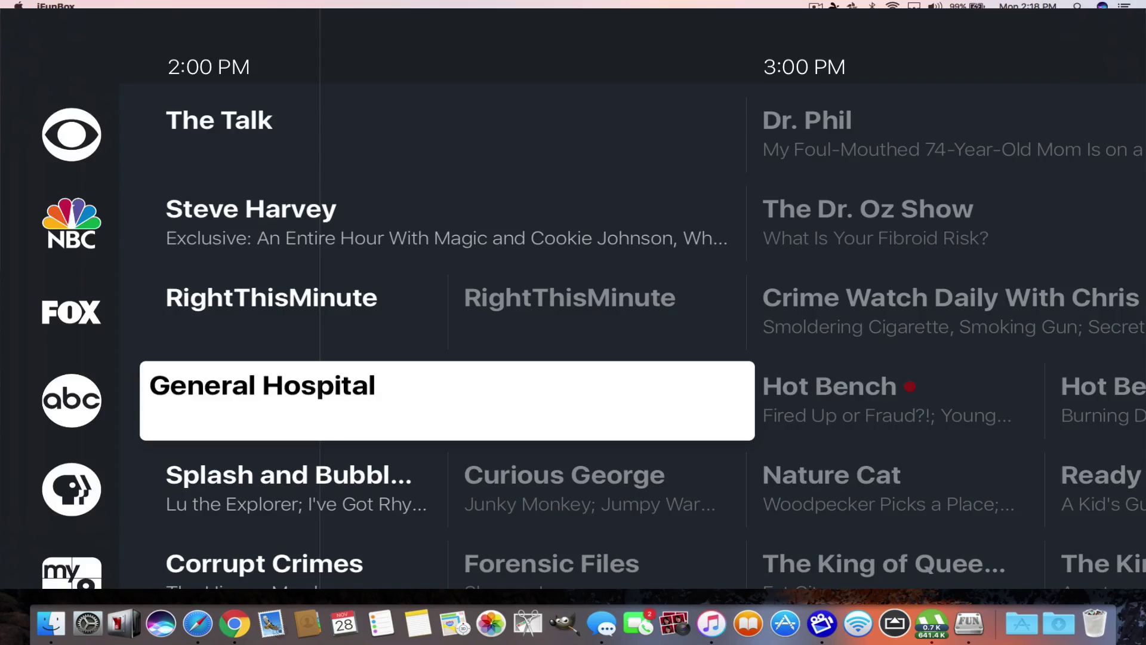
# - Leave the Antenna guide and return to the ipwnstoreA app folder on the Apple TV
pyautogui.press('Escape')
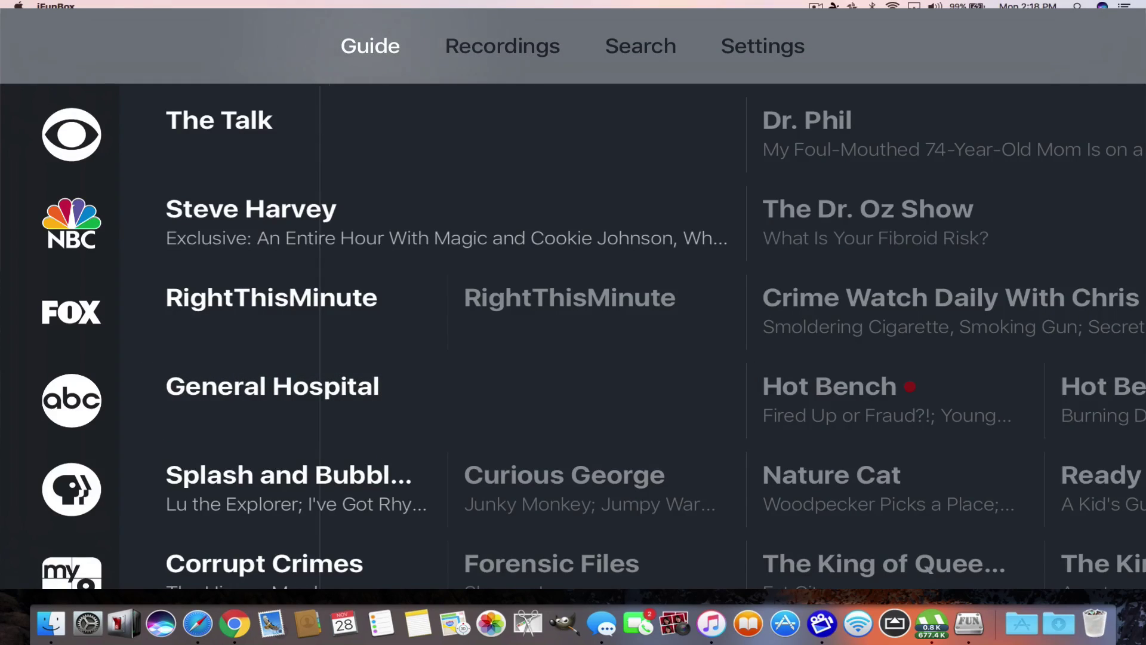
pyautogui.press('Down')
pyautogui.press('Home')
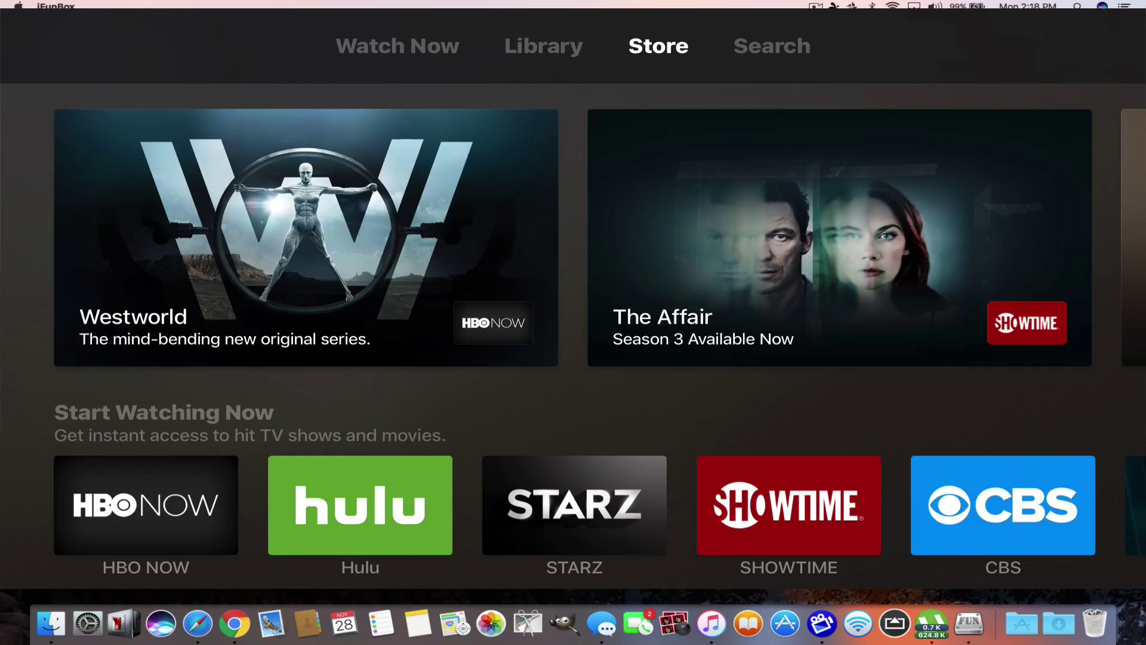
pyautogui.press('Home')
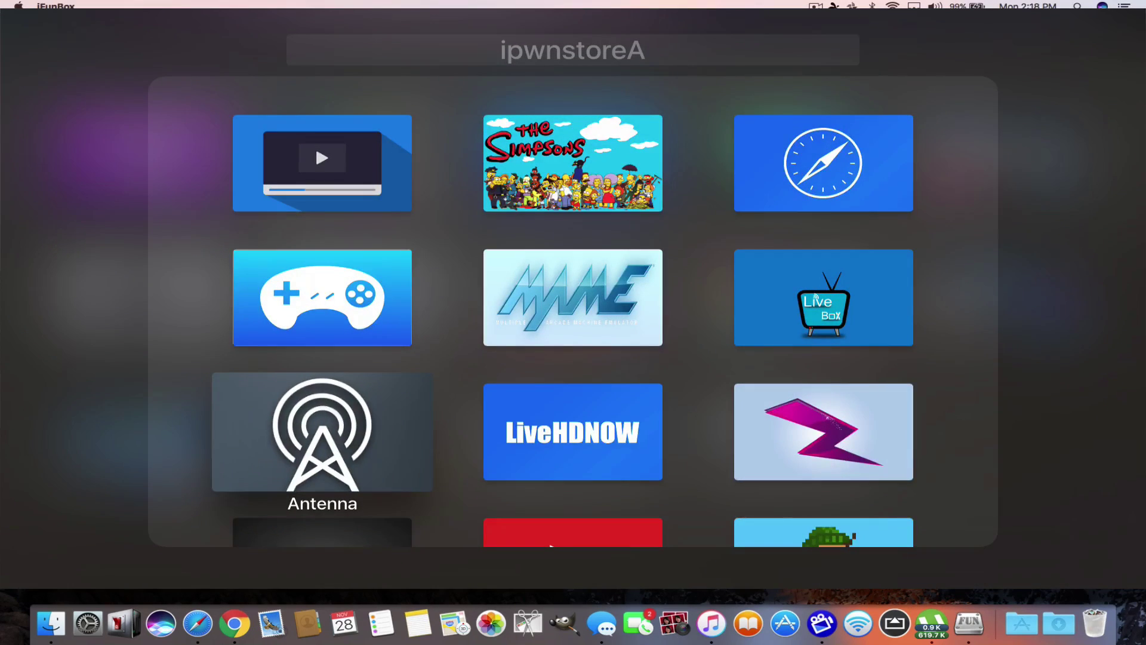
# - Find Kodi among the apps in the ipwnstoreA folder and launch it
pyautogui.press('Down')
pyautogui.press('Down')
pyautogui.press('Down')
pyautogui.press('Up')
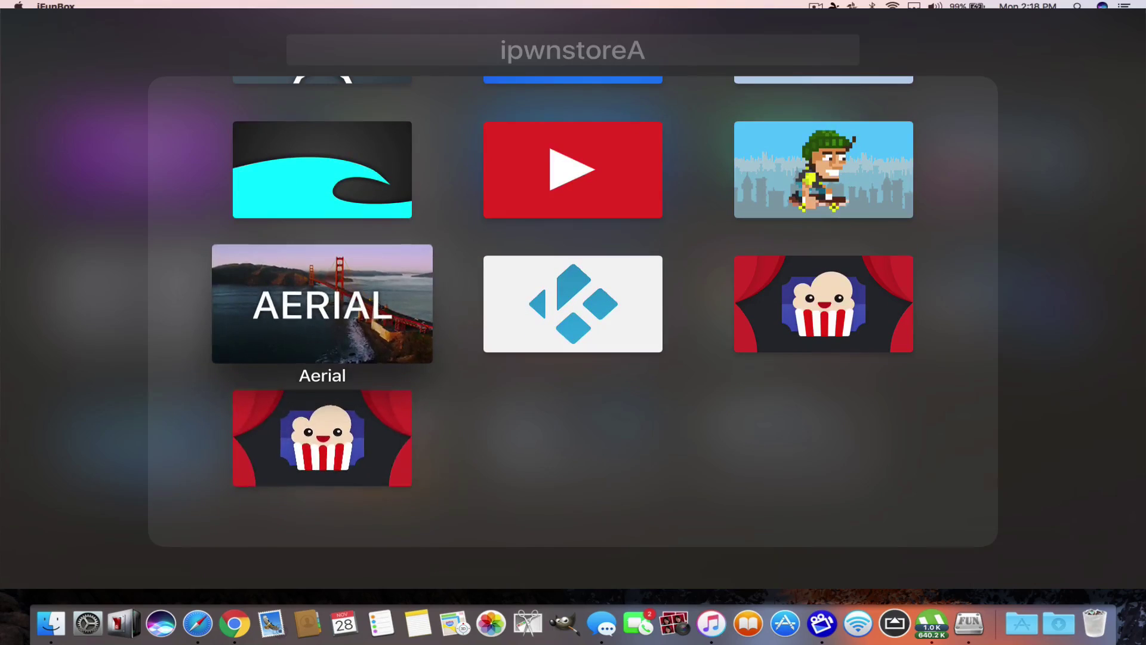
pyautogui.press('Right')
pyautogui.press('Right')
pyautogui.press('Left')
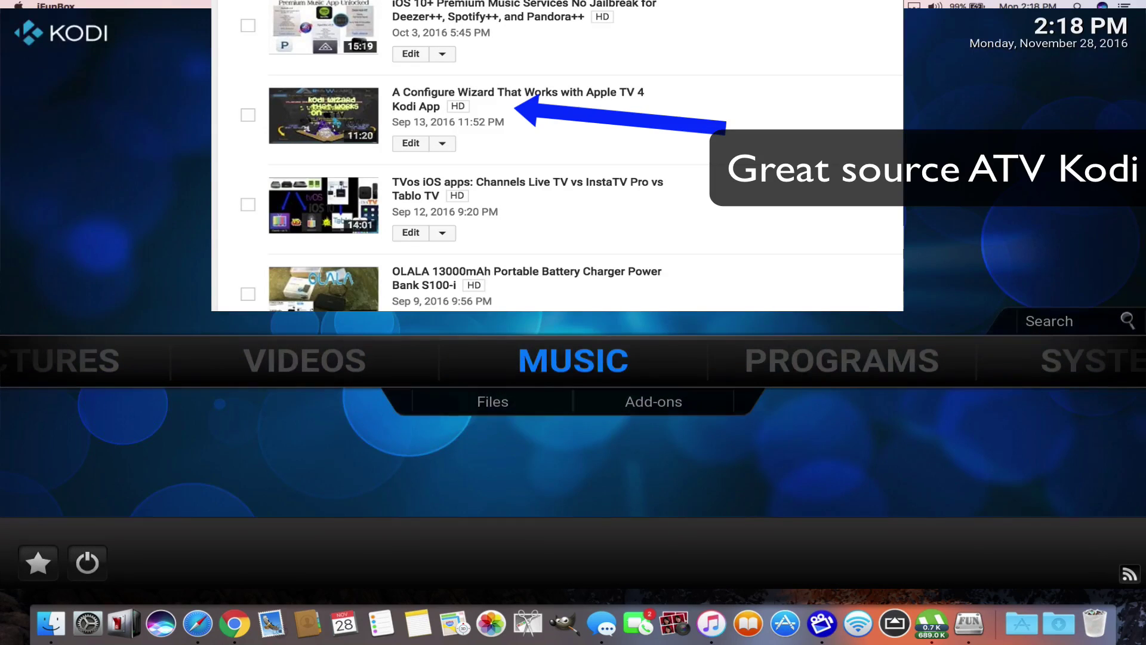
# - Look through Kodi's home sections from Music and Programs to System
pyautogui.press('Left')
pyautogui.press('Right')
pyautogui.press('Right')
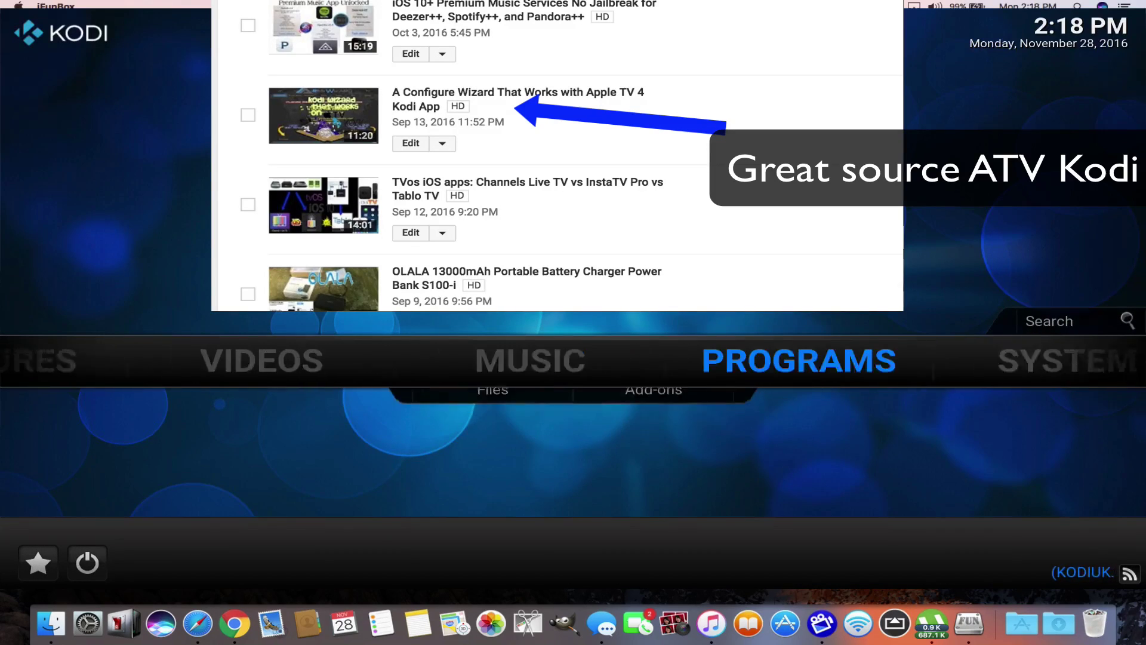
pyautogui.press('Right')
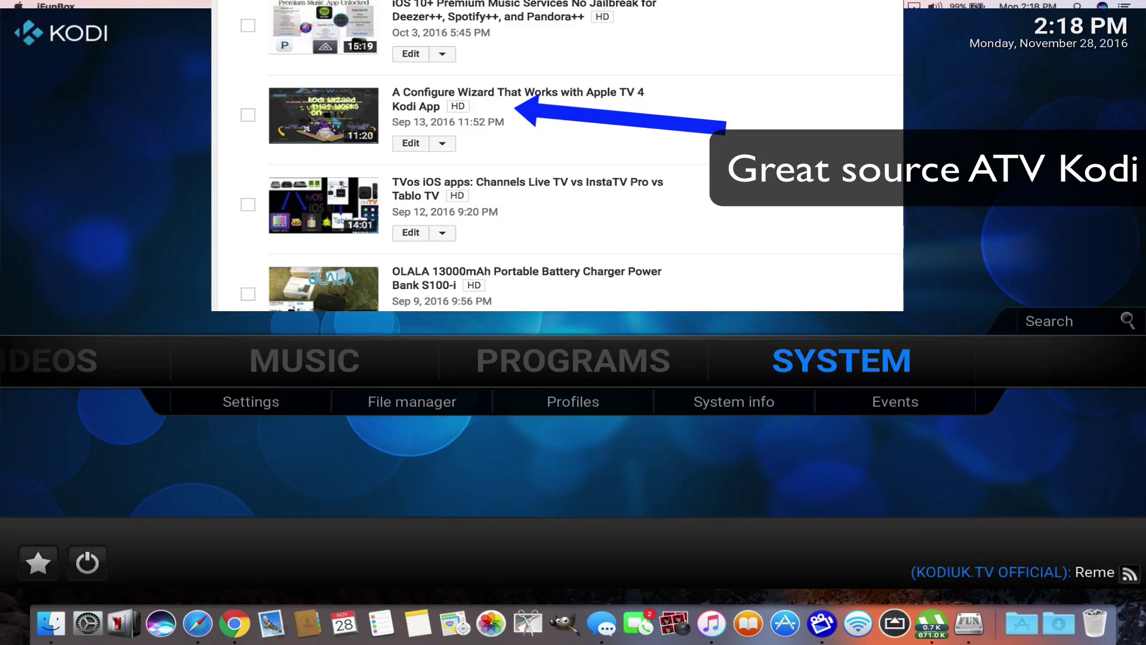
pyautogui.press('Left')
pyautogui.press('Right')
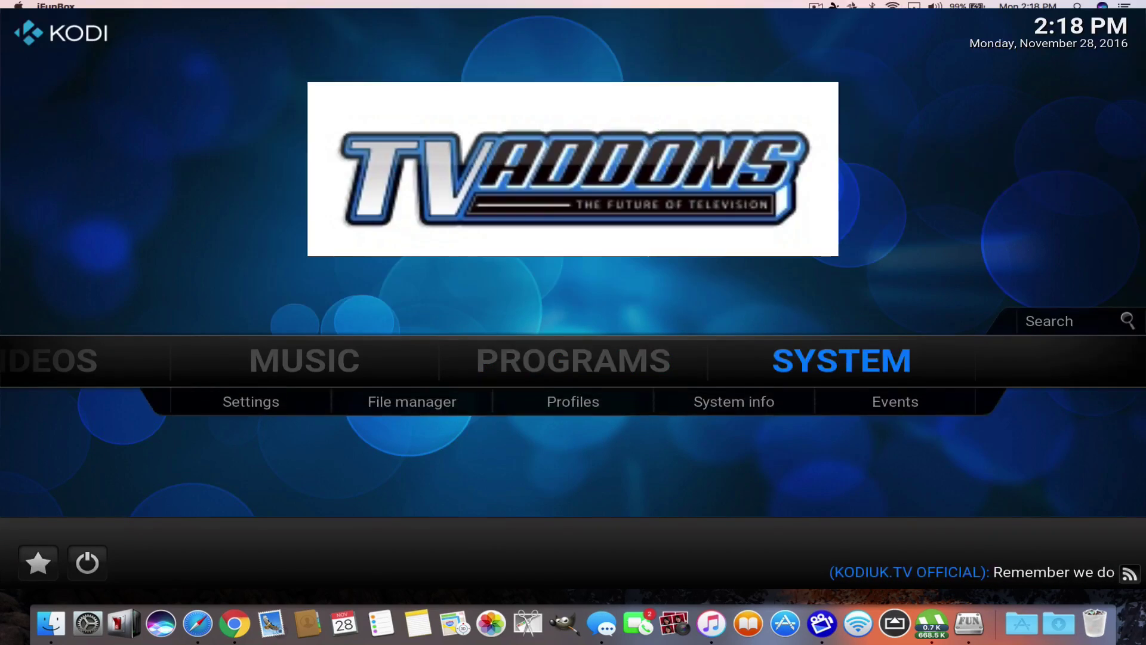
pyautogui.press('Left')
pyautogui.press('Right')
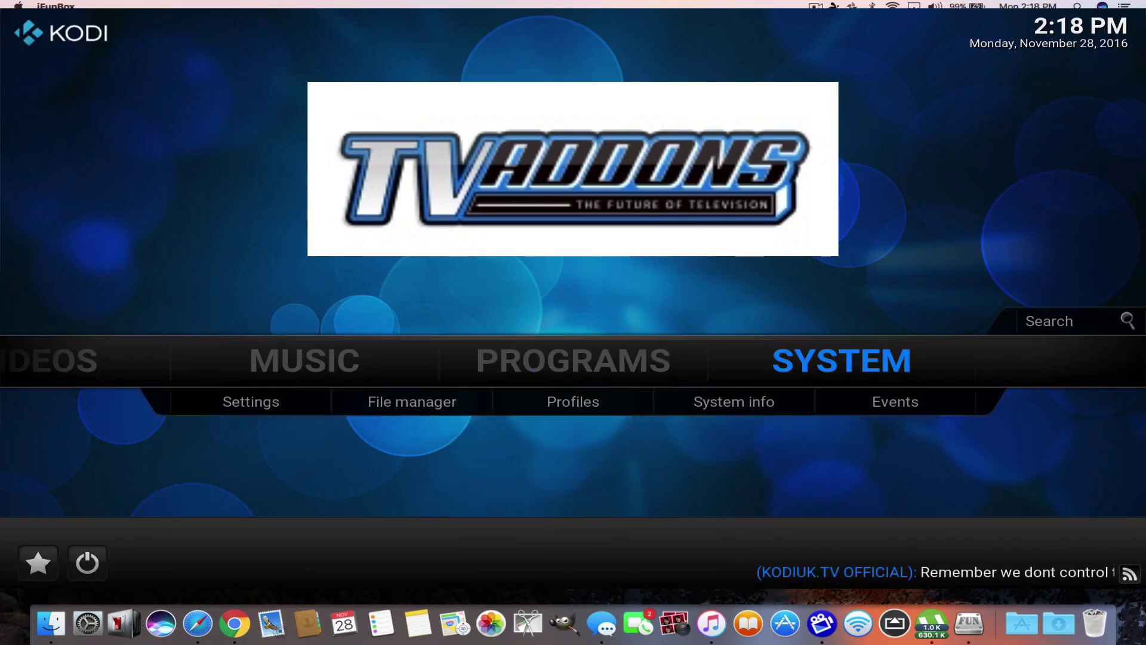
pyautogui.press('Left')
pyautogui.press('Right')
# - Open the File manager from Kodi's System section
pyautogui.press('Down')
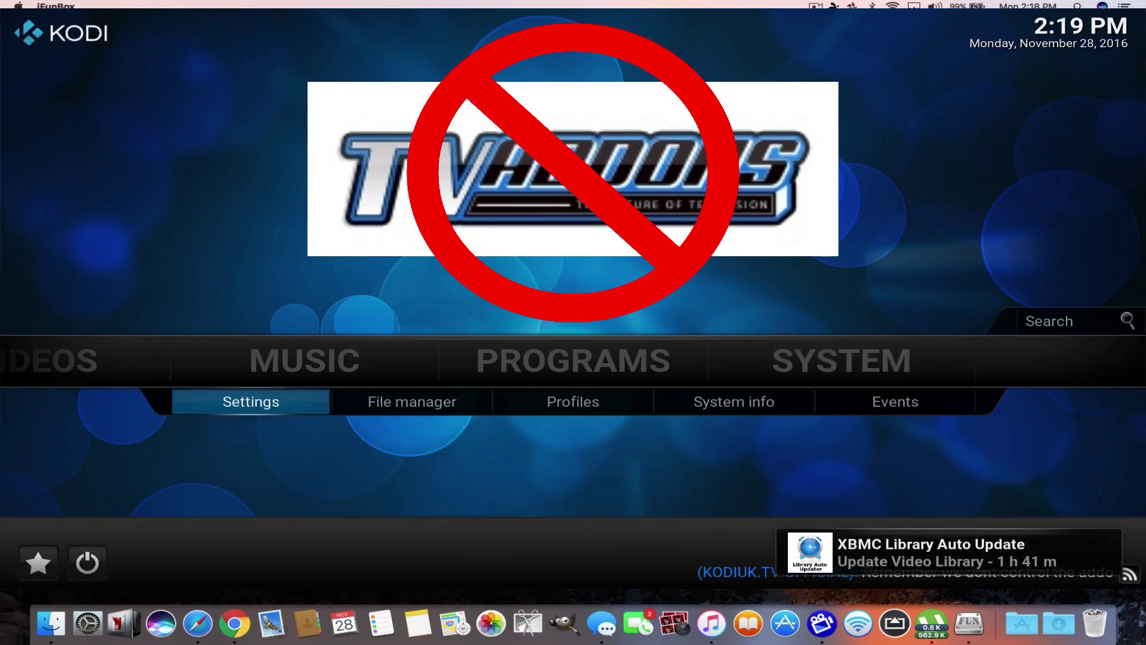
pyautogui.press('Right')
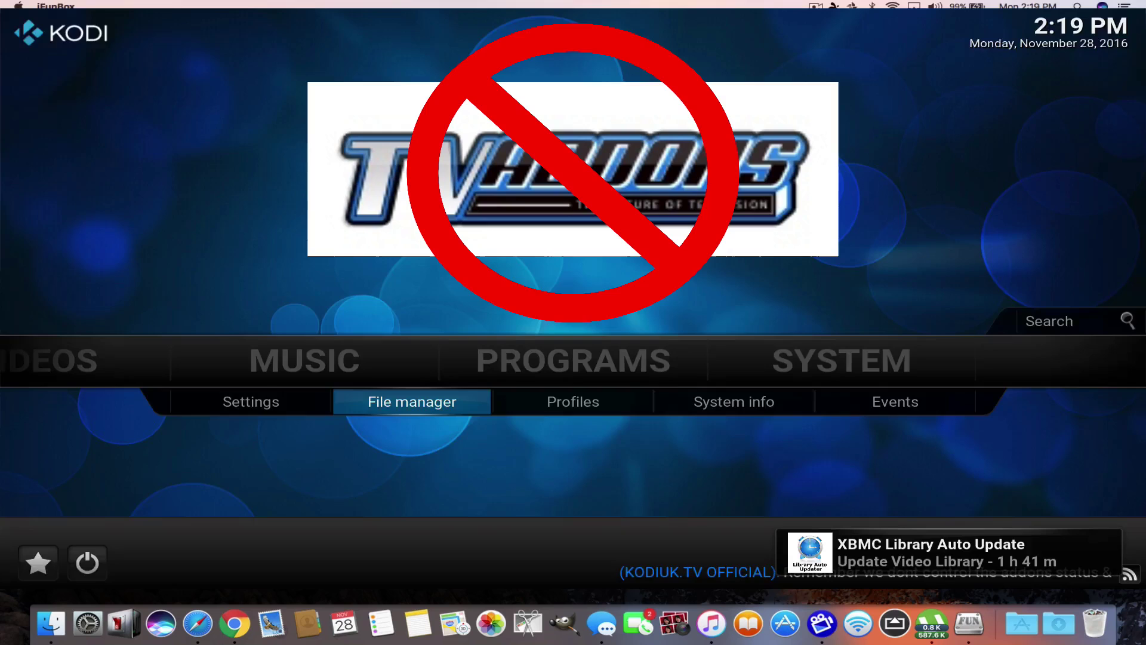
pyautogui.press('Return')
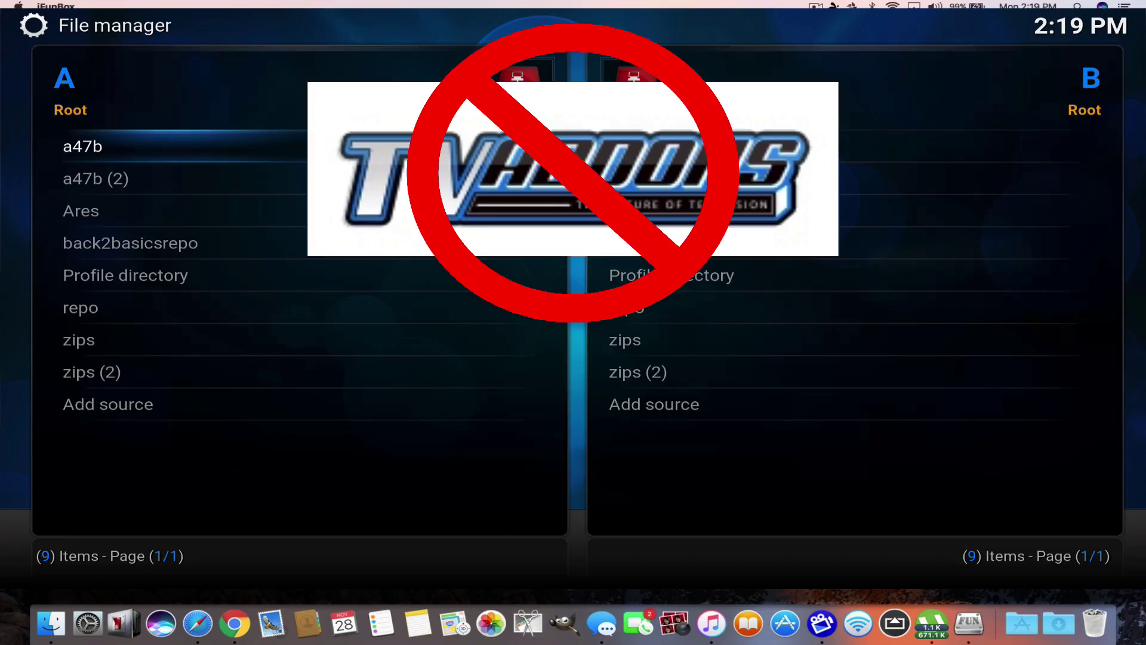
# - Examine the sources in both File manager panes, from a47b and back2basicsrepo to Profile directory and Add source
pyautogui.press('Right')
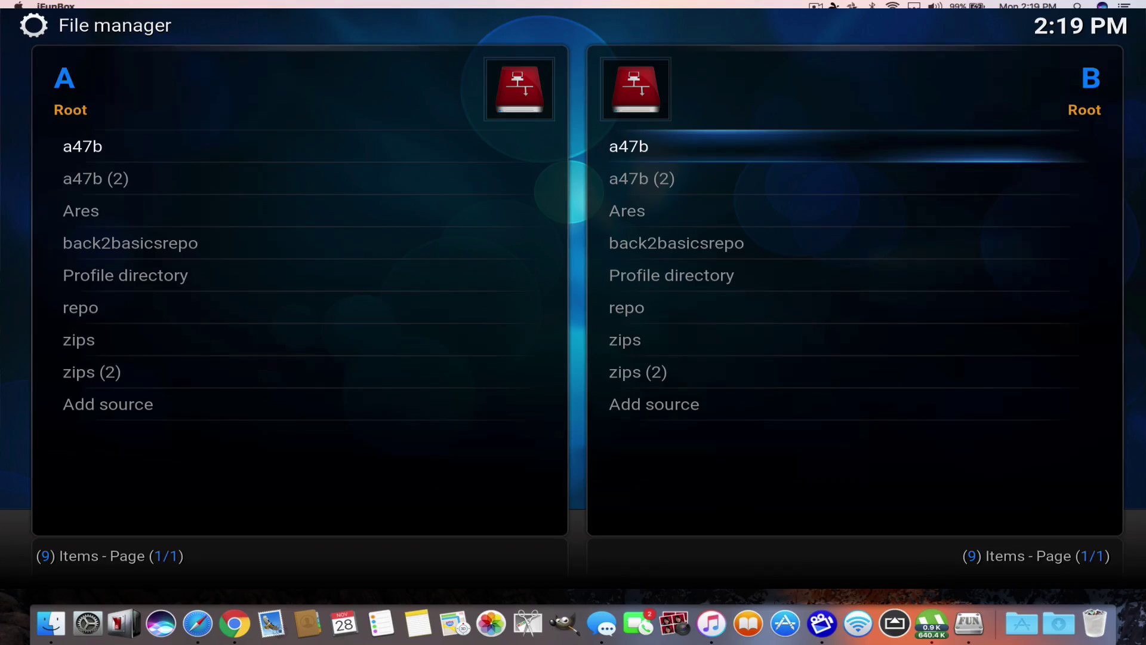
pyautogui.press('Down')
pyautogui.press('Down')
pyautogui.press('Down')
pyautogui.press('Left')
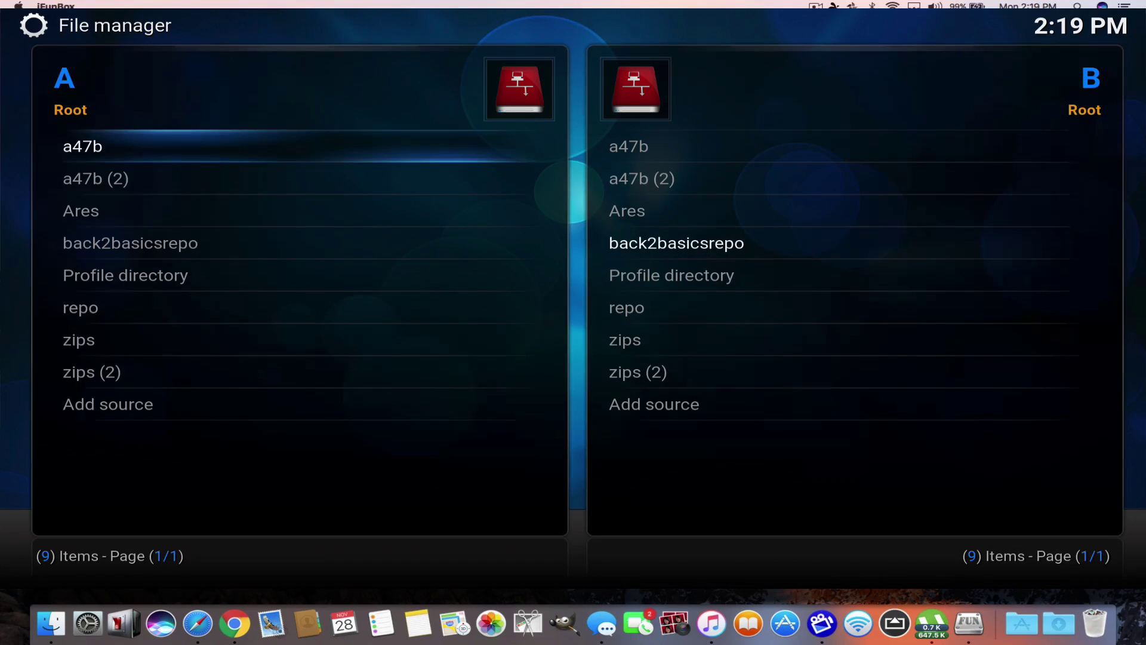
pyautogui.press('Down')
pyautogui.press('Down')
pyautogui.press('Down')
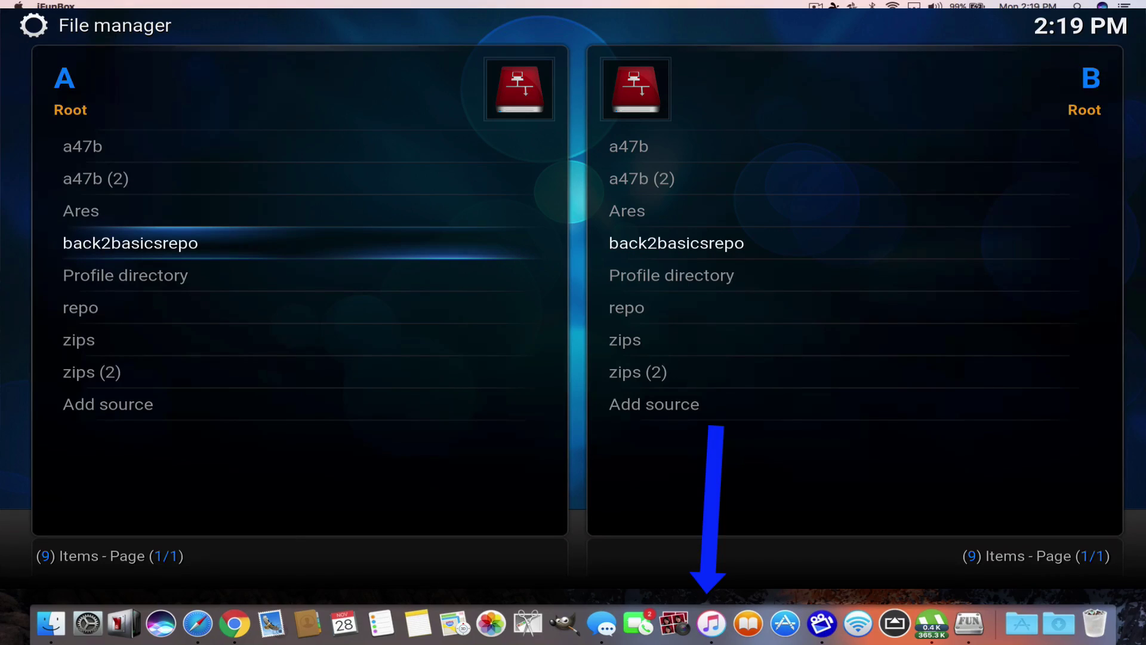
pyautogui.press('Down')
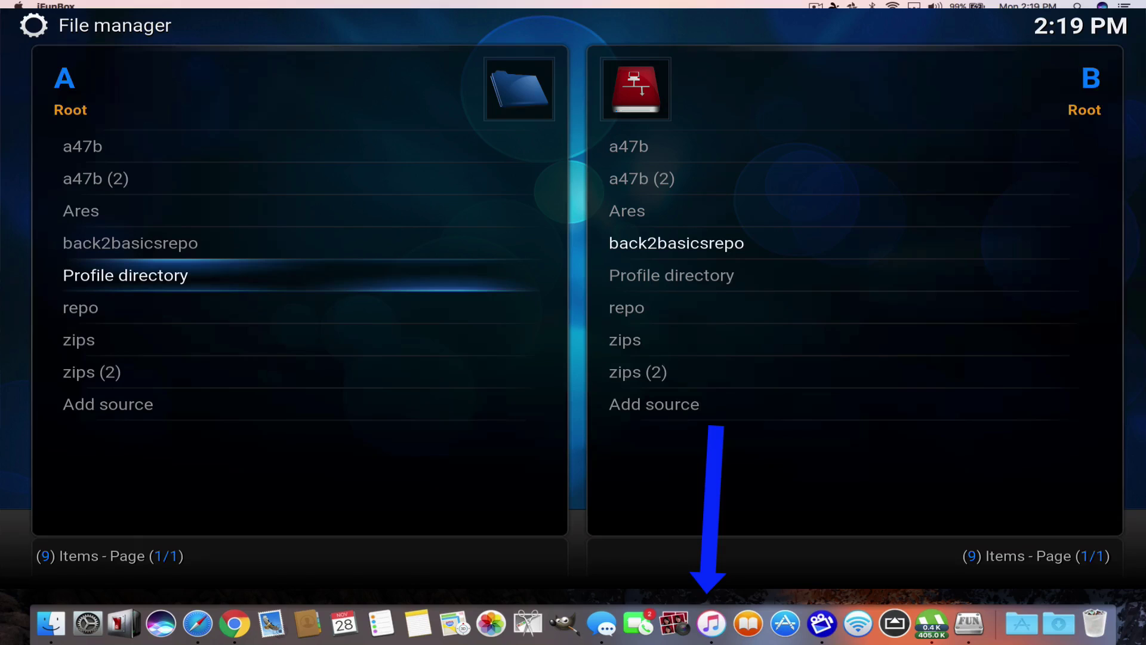
pyautogui.press('Down')
pyautogui.press('Down')
pyautogui.press('Down')
pyautogui.press('Down')
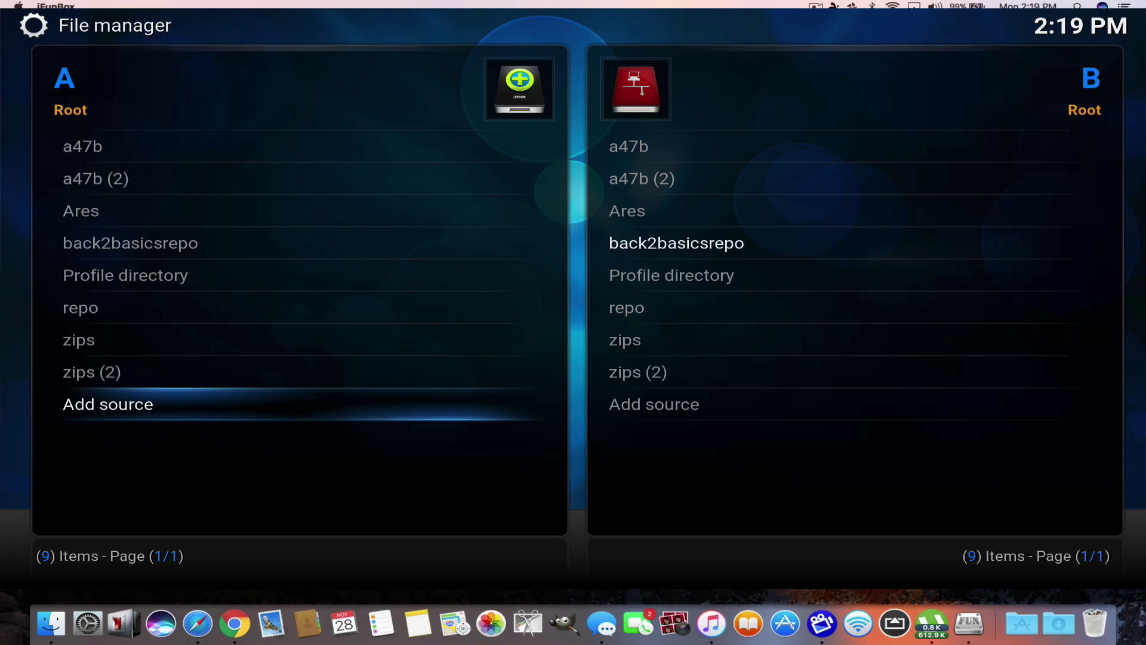
# - Close the File manager and return to the System options on Kodi's home screen
pyautogui.press('Up')
pyautogui.press('Escape')
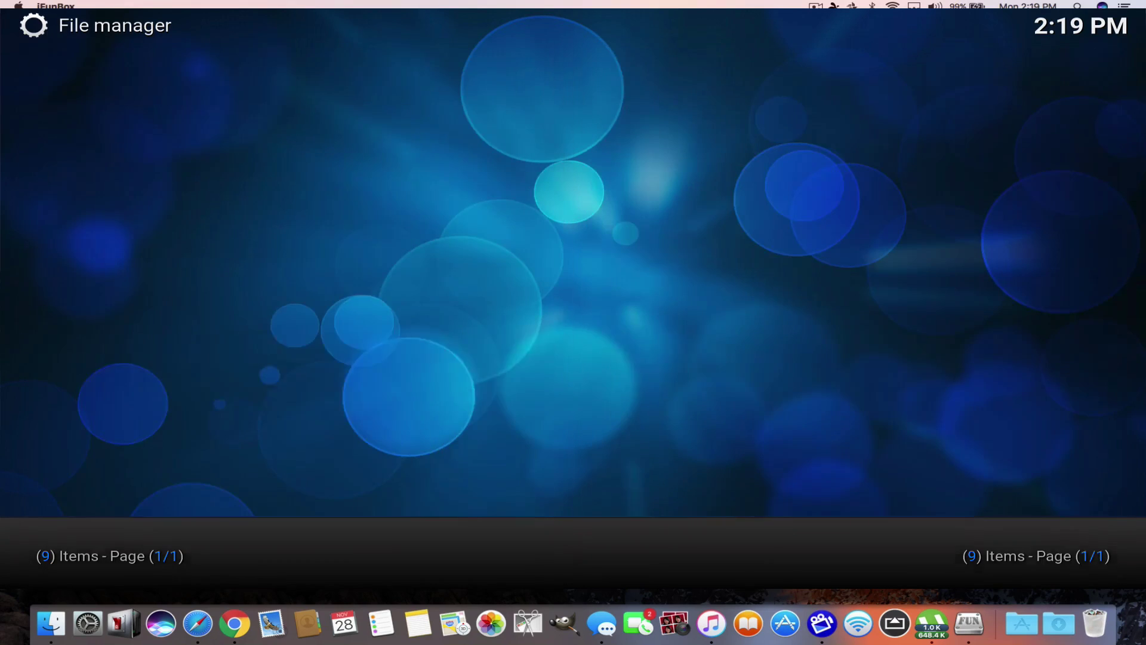
pyautogui.press('Left')
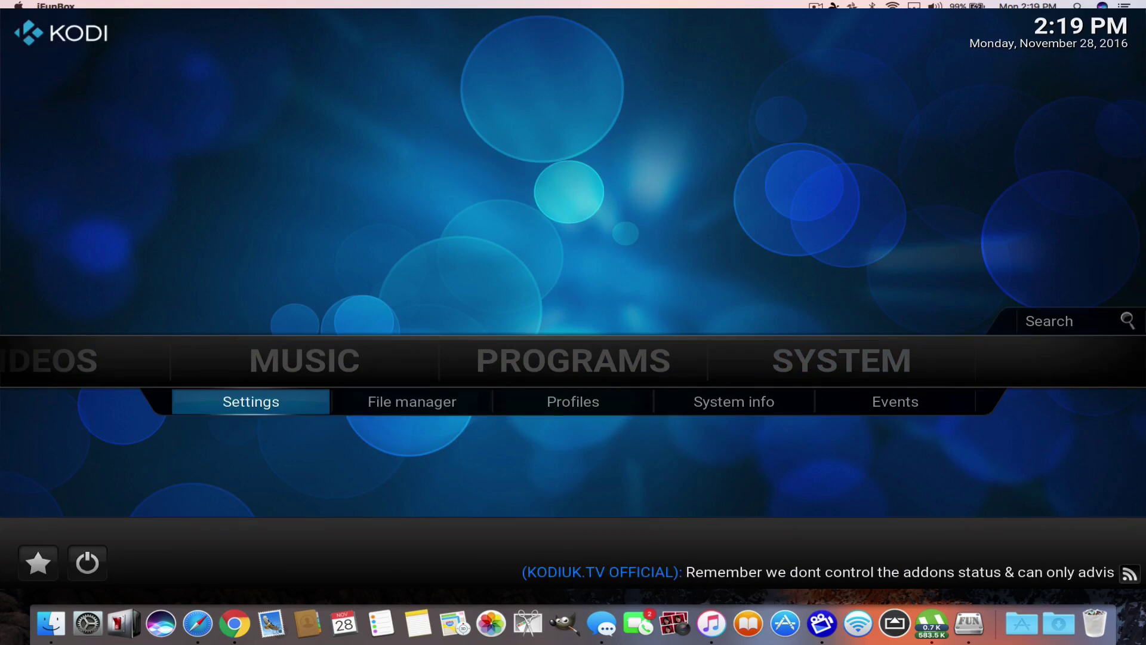
pyautogui.press('Right')
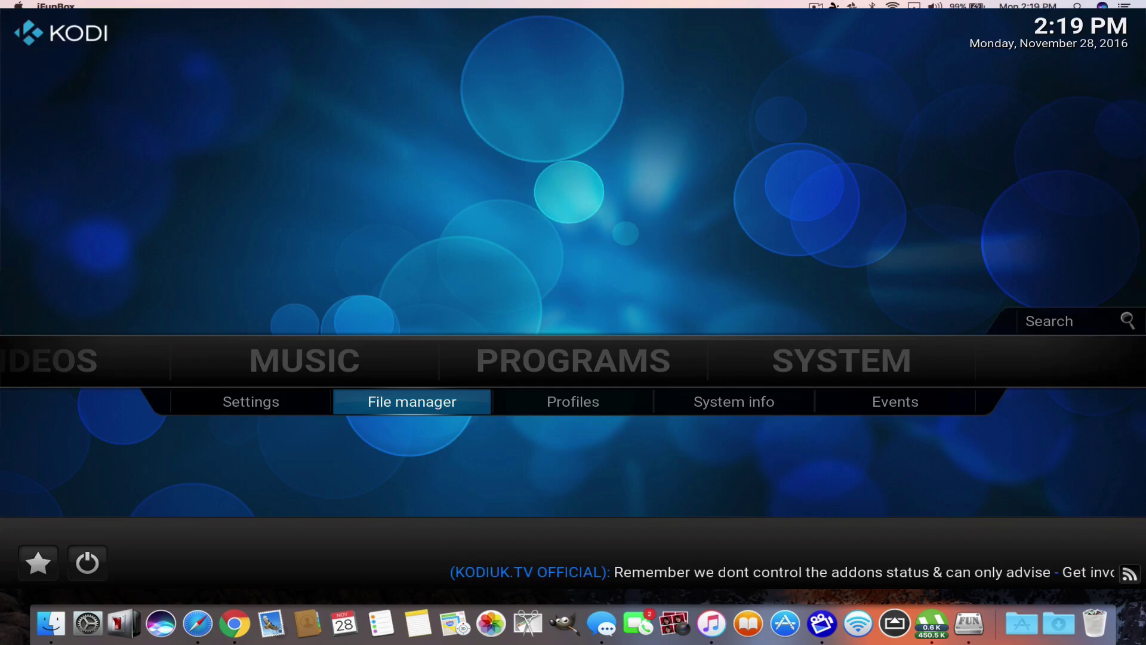
# - Open the Add-ons list of Kodi's Videos section
pyautogui.press('Up')
pyautogui.press('Left')
pyautogui.press('Left')
pyautogui.press('Left')
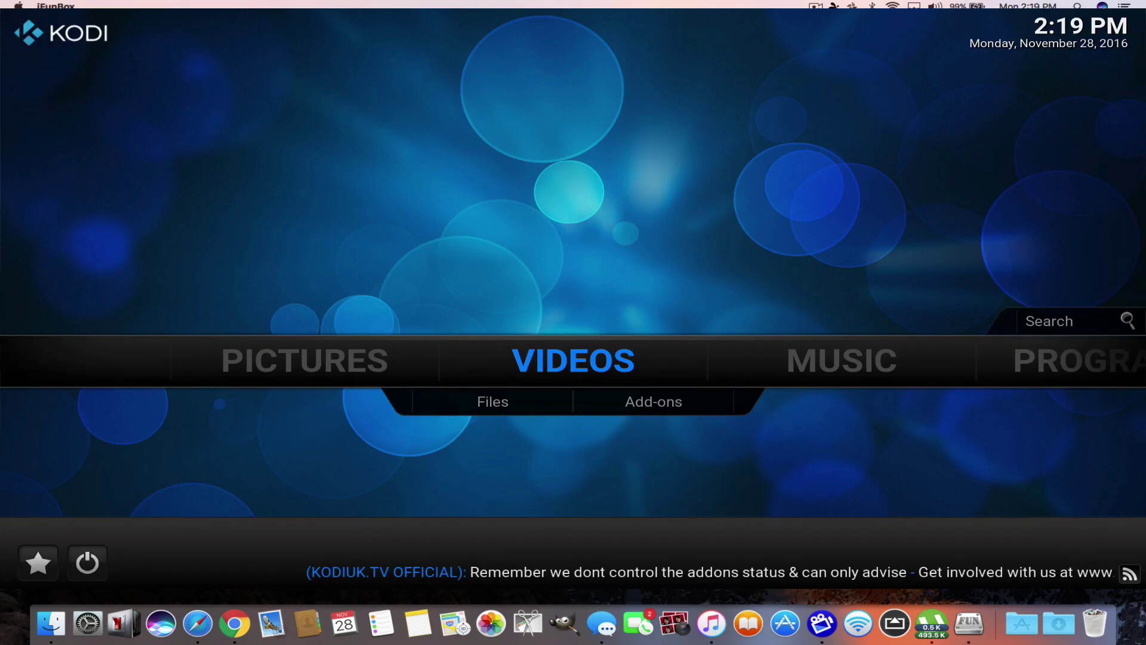
pyautogui.press('Down')
pyautogui.press('Right')
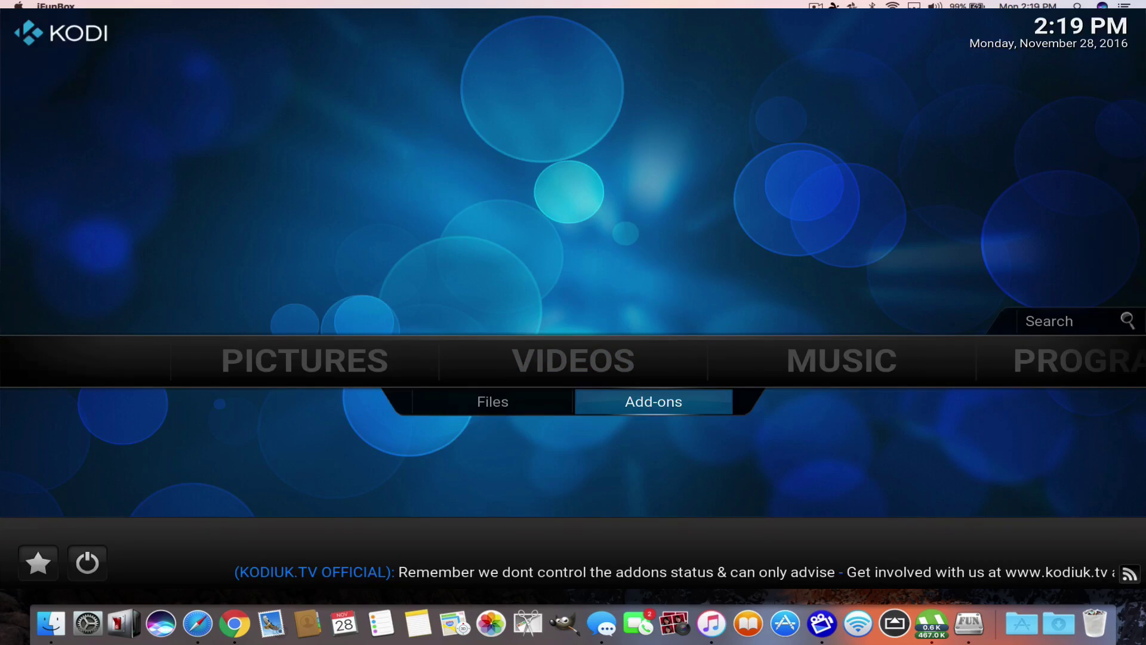
pyautogui.press('Return')
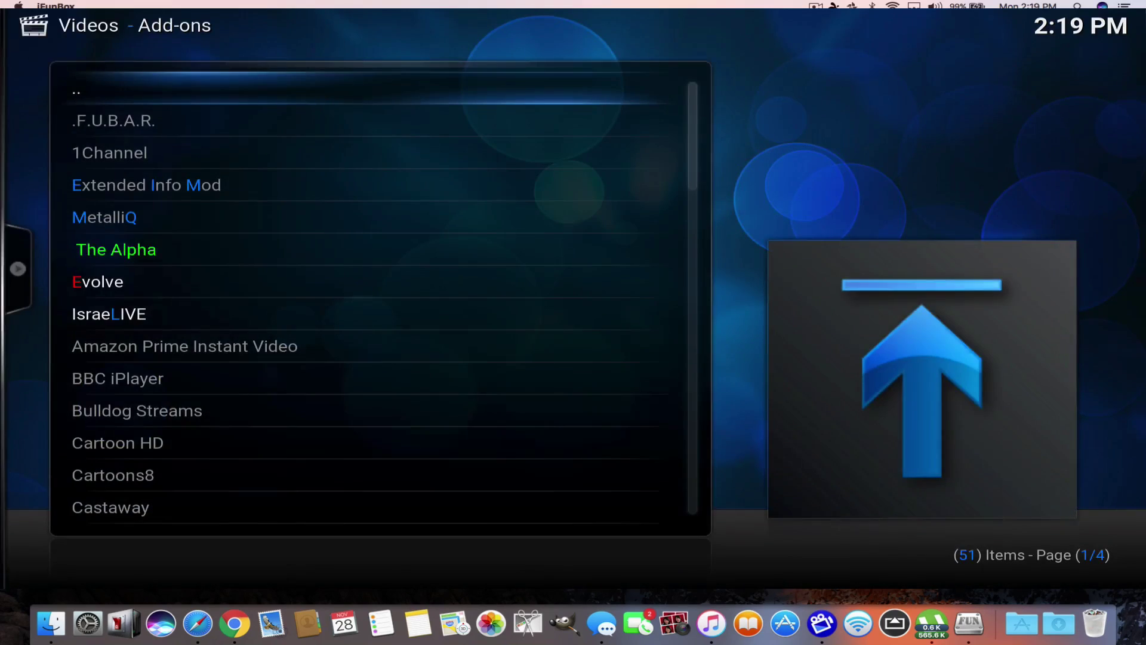
# - Examine the installed video add-ons, from .F.U.B.A.R. through to the end of the list
pyautogui.press('Down')
pyautogui.press('Down')
pyautogui.press('Down')
pyautogui.press('Down')
pyautogui.press('Down')
pyautogui.press('Down')
pyautogui.press('Down')
pyautogui.press('Down')
pyautogui.press('Down')
pyautogui.press('Down')
pyautogui.press('Down')
pyautogui.press('Down')
pyautogui.press('Down')
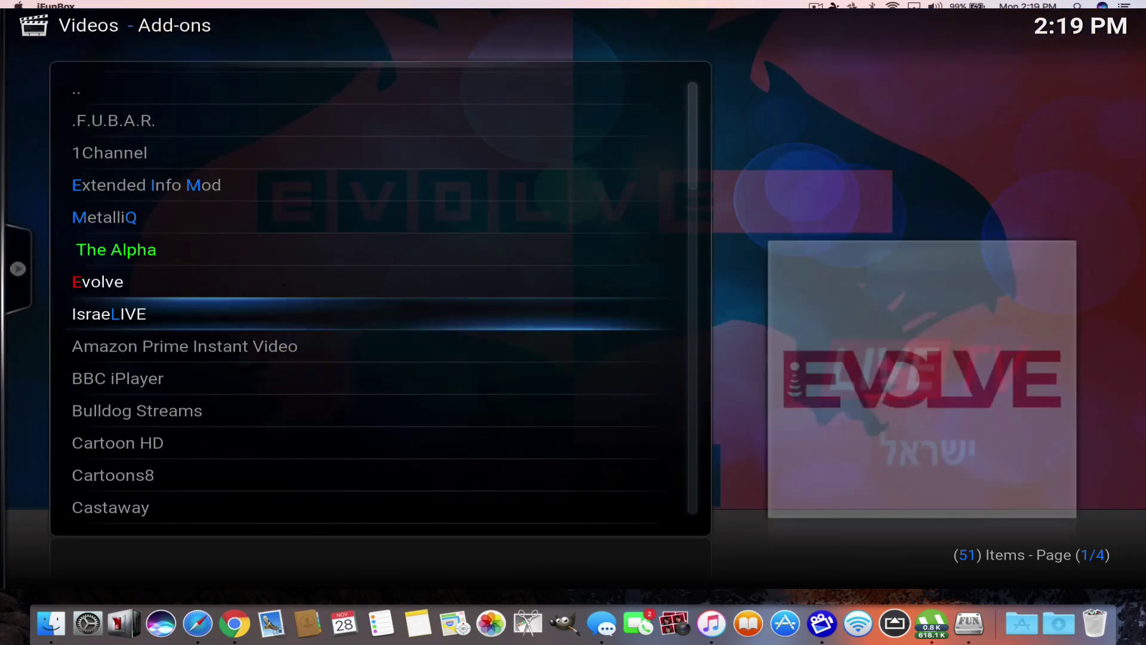
pyautogui.press('Down')
pyautogui.press('Down')
pyautogui.press('Down')
pyautogui.press('Down')
pyautogui.press('Down')
pyautogui.press('Down')
pyautogui.press('Down')
pyautogui.press('Down')
pyautogui.press('Down')
pyautogui.press('Down')
pyautogui.press('Down')
pyautogui.press('Down')
pyautogui.press('Down')
pyautogui.press('Down')
pyautogui.press('Down')
pyautogui.press('Down')
pyautogui.press('Down')
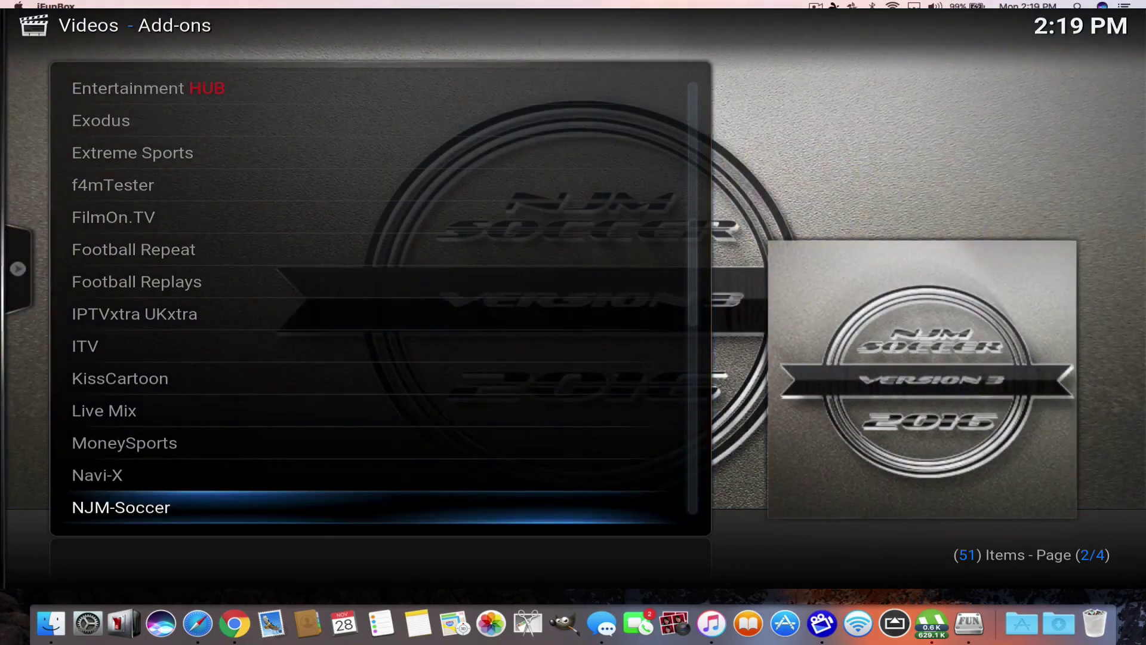
pyautogui.press('Down')
pyautogui.press('Down')
pyautogui.press('Down')
pyautogui.press('Down')
pyautogui.press('Down')
pyautogui.press('Down')
pyautogui.press('Down')
pyautogui.press('Down')
pyautogui.press('Down')
pyautogui.press('Down')
pyautogui.press('Down')
pyautogui.press('Down')
pyautogui.press('Down')
pyautogui.press('Down')
pyautogui.press('Down')
pyautogui.press('Down')
pyautogui.press('Down')
pyautogui.press('Down')
pyautogui.press('Down')
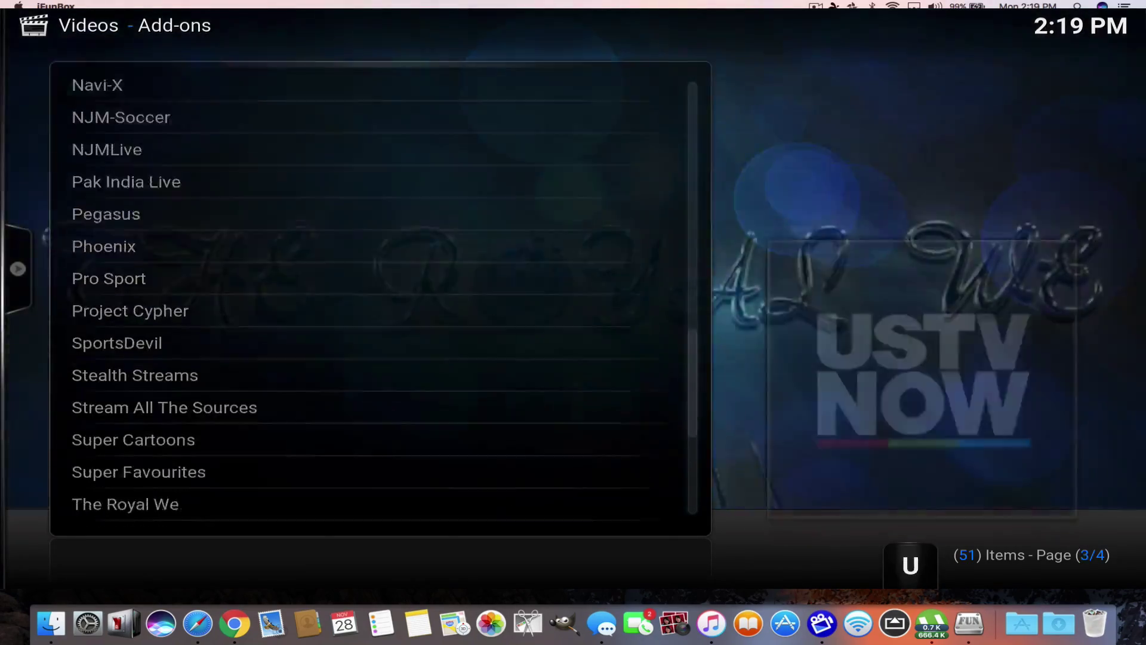
# - Locate and highlight the USTVnow Plus add-on among the installed video add-ons
pyautogui.press('Up')
pyautogui.press('Up')
pyautogui.press('Up')
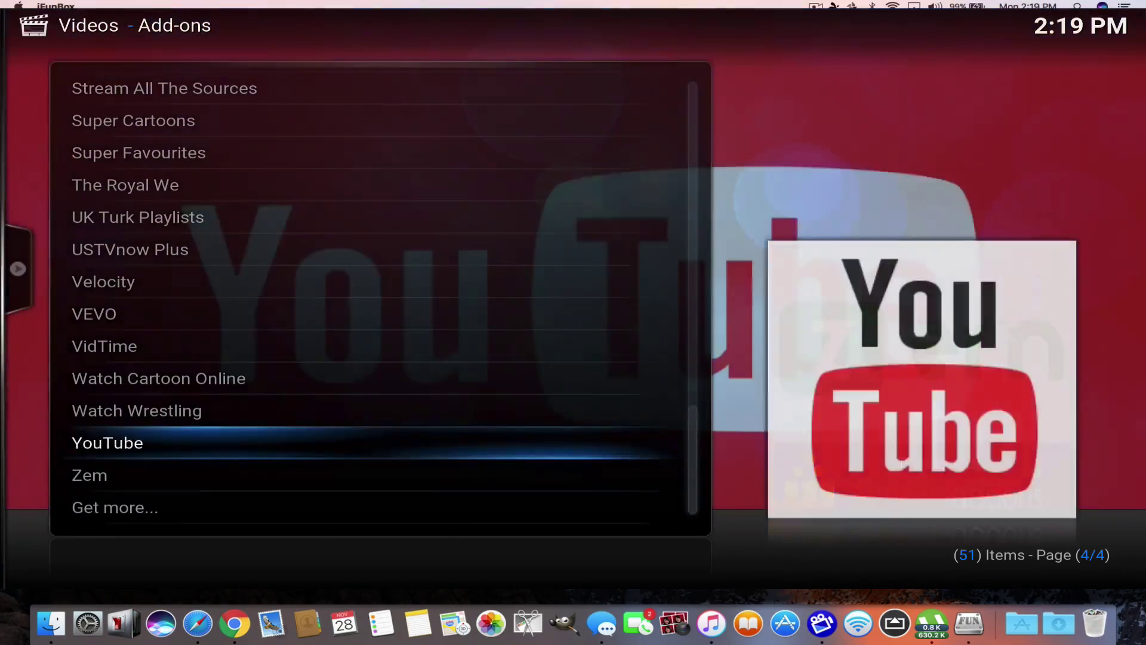
pyautogui.press('Up')
pyautogui.press('Up')
pyautogui.press('Up')
pyautogui.press('Up')
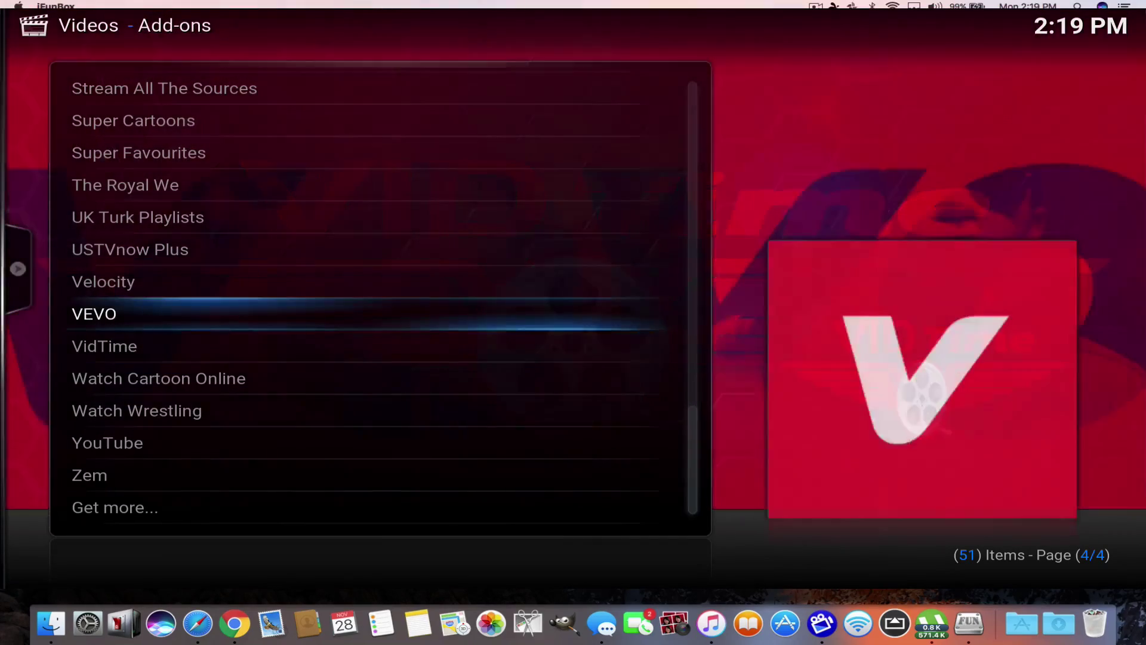
pyautogui.press('Up')
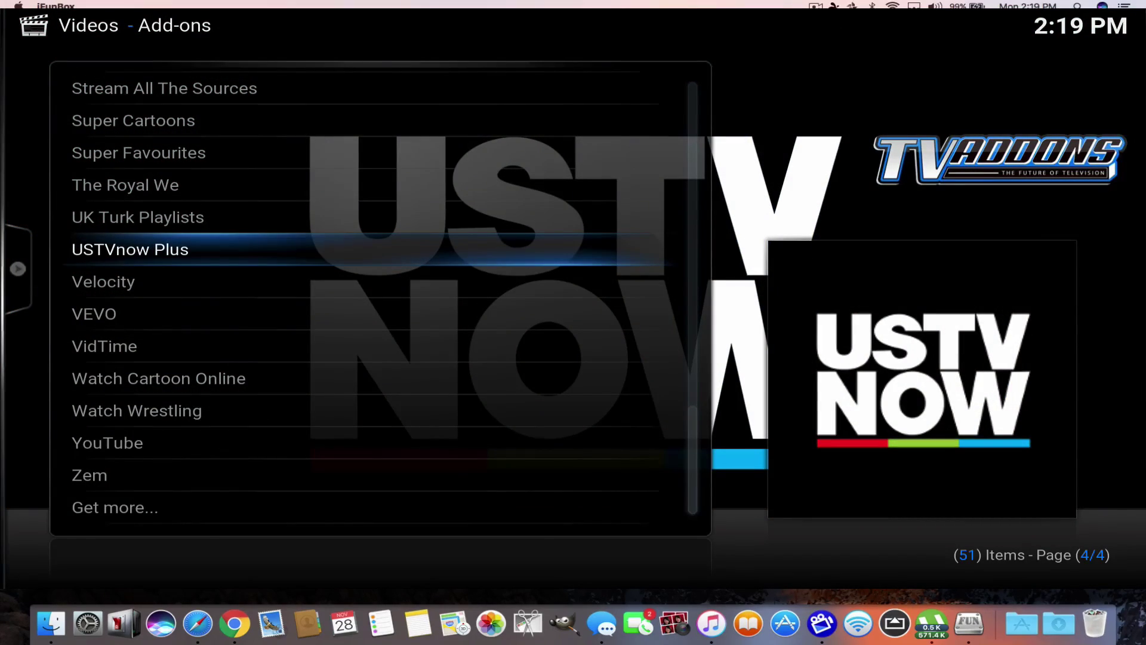
# - Open the catalogue of available video add-ons through Get more..
pyautogui.press('Down')
pyautogui.press('Down')
pyautogui.press('Down')
pyautogui.press('Down')
pyautogui.press('Down')
pyautogui.press('Down')
pyautogui.press('Down')
pyautogui.press('Down')
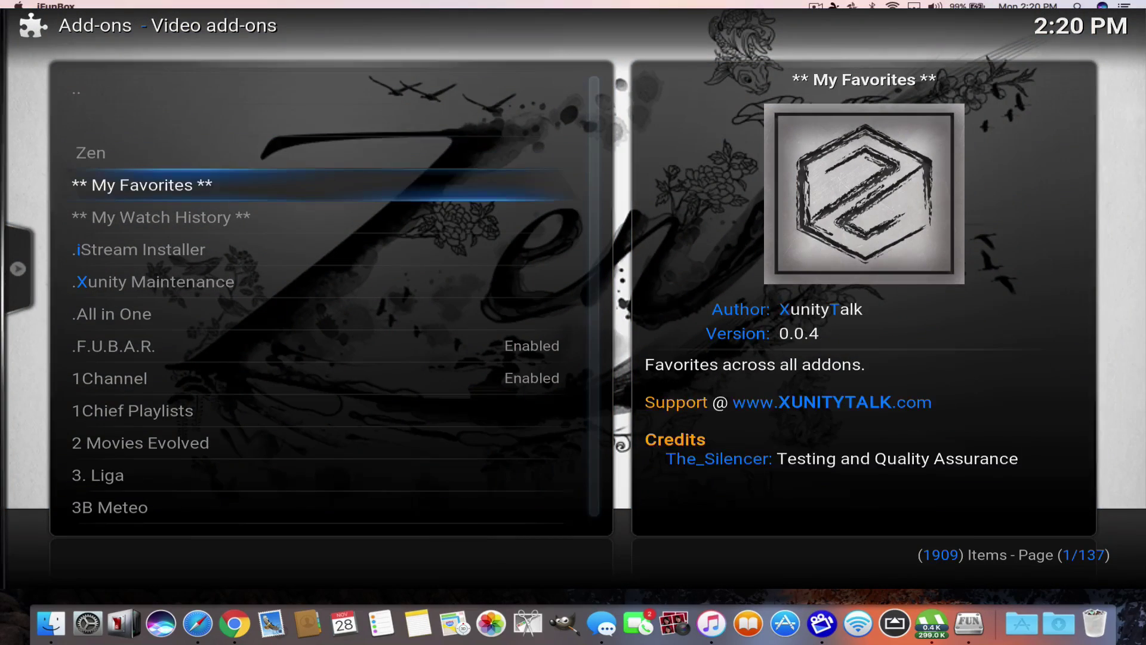
# - Examine the catalogue of available video add-ons, from My Favorites to the AnhTrang.org entries
pyautogui.press('Down')
pyautogui.press('Down')
pyautogui.press('Down')
pyautogui.press('Down')
pyautogui.press('Down')
pyautogui.press('Down')
pyautogui.press('Down')
pyautogui.press('Down')
pyautogui.press('Down')
pyautogui.press('Down')
pyautogui.press('Down')
pyautogui.press('Down')
pyautogui.press('Down')
pyautogui.press('Down')
pyautogui.press('Down')
pyautogui.press('Down')
pyautogui.press('Down')
pyautogui.press('Down')
pyautogui.press('Down')
pyautogui.press('Down')
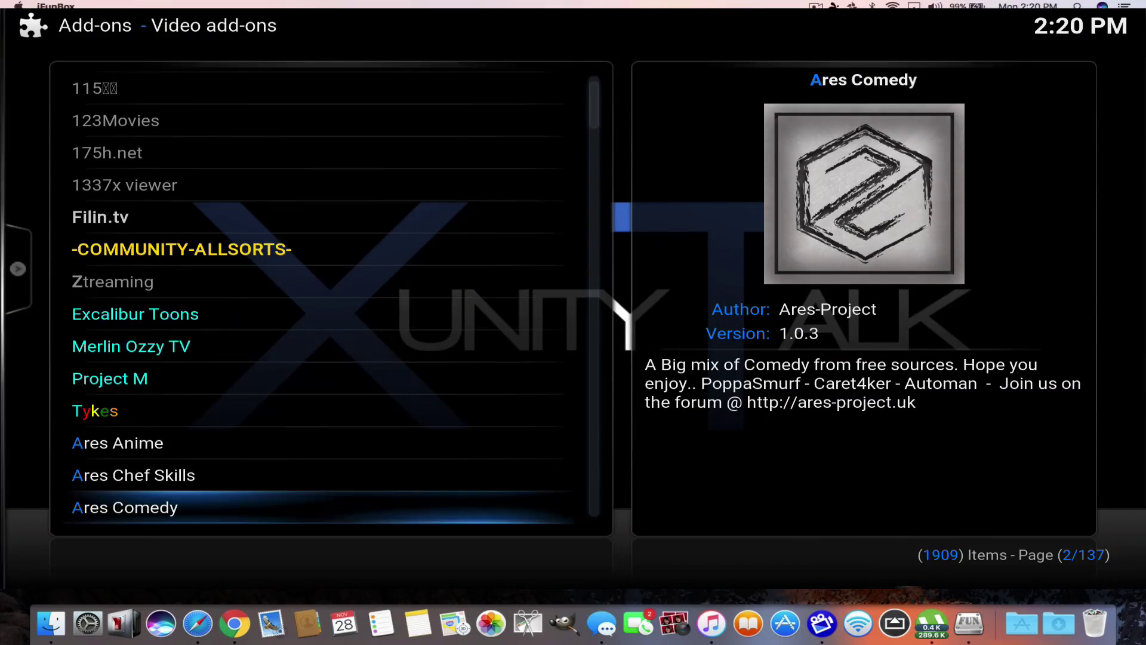
pyautogui.press('Down')
pyautogui.press('Down')
pyautogui.press('Down')
pyautogui.press('Down')
pyautogui.press('Down')
pyautogui.press('Down')
pyautogui.press('Down')
pyautogui.press('Down')
pyautogui.press('Down')
pyautogui.press('Down')
pyautogui.press('Down')
pyautogui.press('Down')
pyautogui.press('Down')
pyautogui.press('Down')
pyautogui.press('Down')
pyautogui.press('Down')
pyautogui.press('Down')
pyautogui.press('Down')
pyautogui.press('Down')
pyautogui.press('Down')
pyautogui.press('Down')
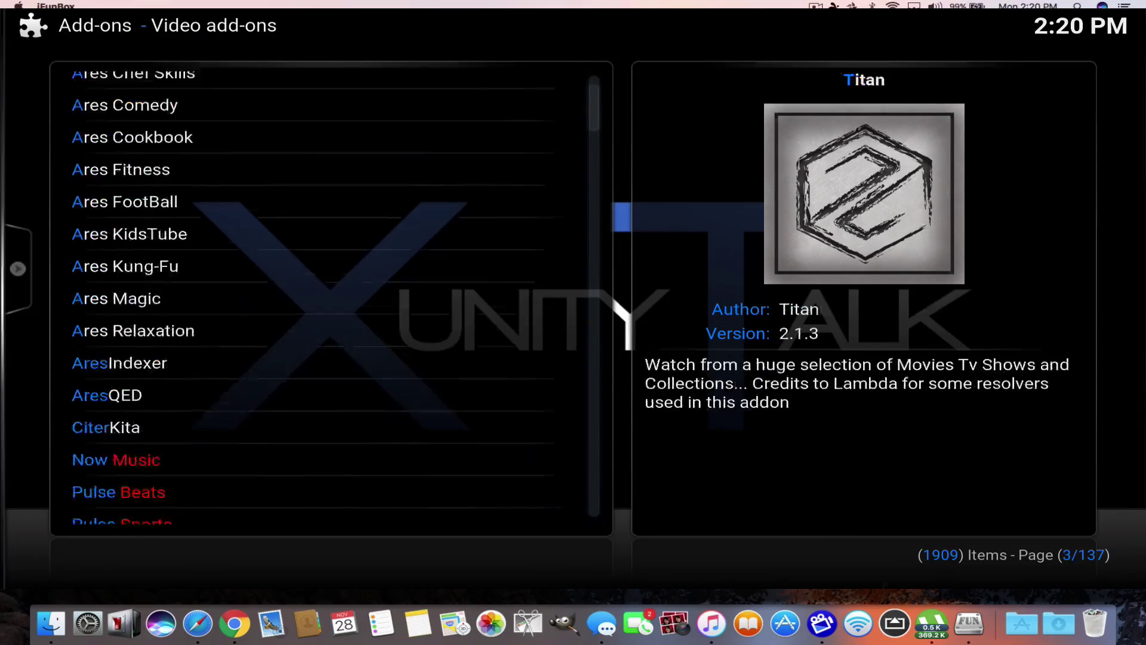
pyautogui.press('Down')
pyautogui.press('Down')
pyautogui.press('Down')
pyautogui.press('Down')
pyautogui.press('Down')
pyautogui.press('Down')
pyautogui.press('Down')
pyautogui.press('Down')
pyautogui.press('Down')
pyautogui.press('Down')
pyautogui.press('Down')
pyautogui.press('Down')
pyautogui.press('Down')
pyautogui.press('Down')
pyautogui.press('Down')
pyautogui.press('Down')
pyautogui.press('Down')
pyautogui.press('Down')
pyautogui.press('Down')
pyautogui.press('Down')
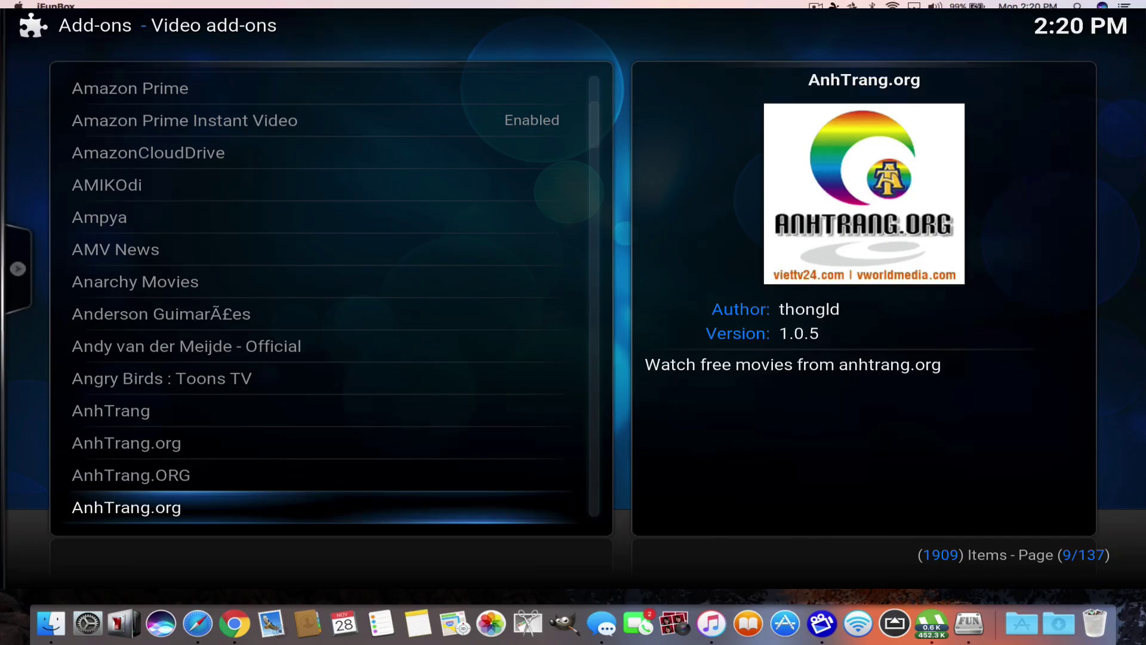
# - View the add-on information of AnhTrang.org without installing it, and return to the installed video add-ons
pyautogui.press('Return')
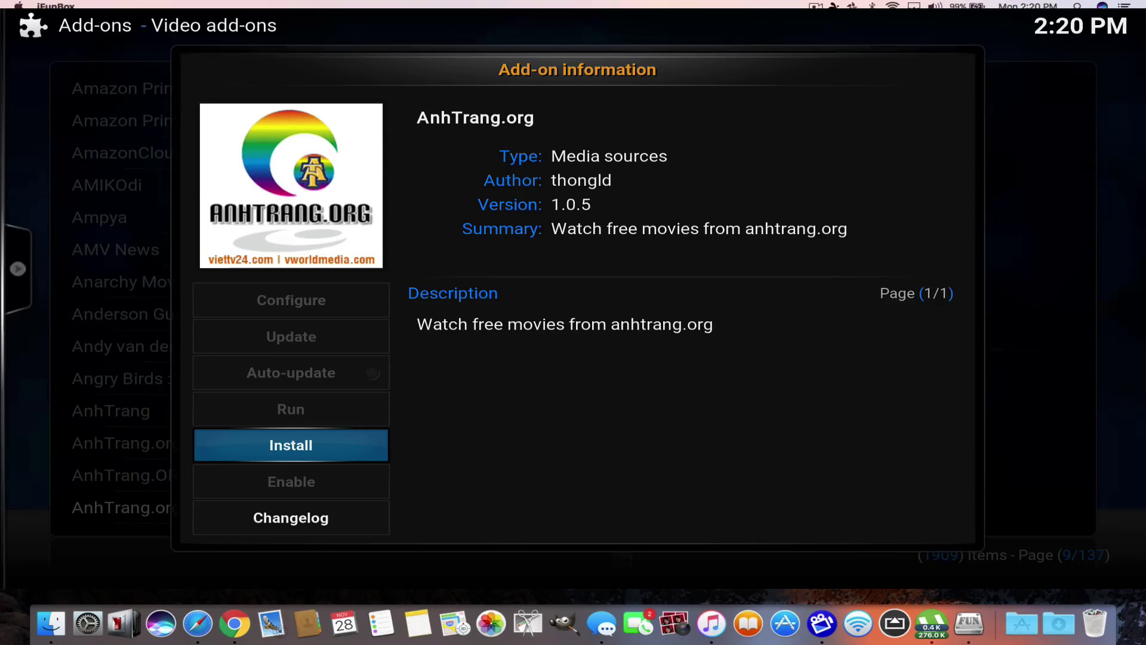
pyautogui.press('Escape')
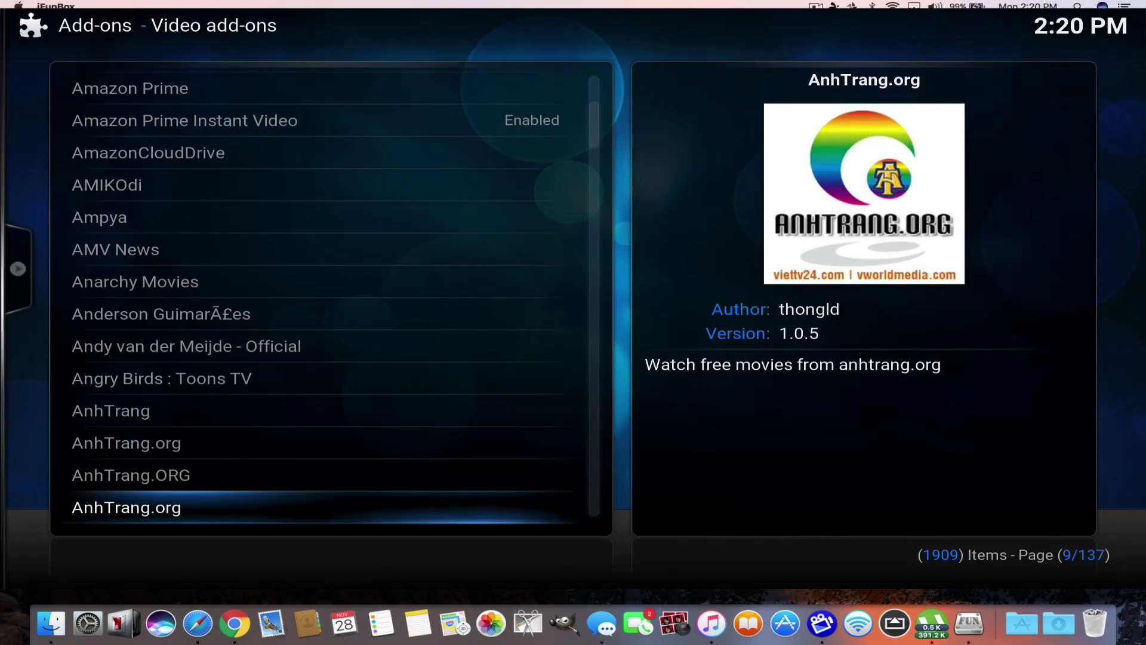
pyautogui.press('Down')
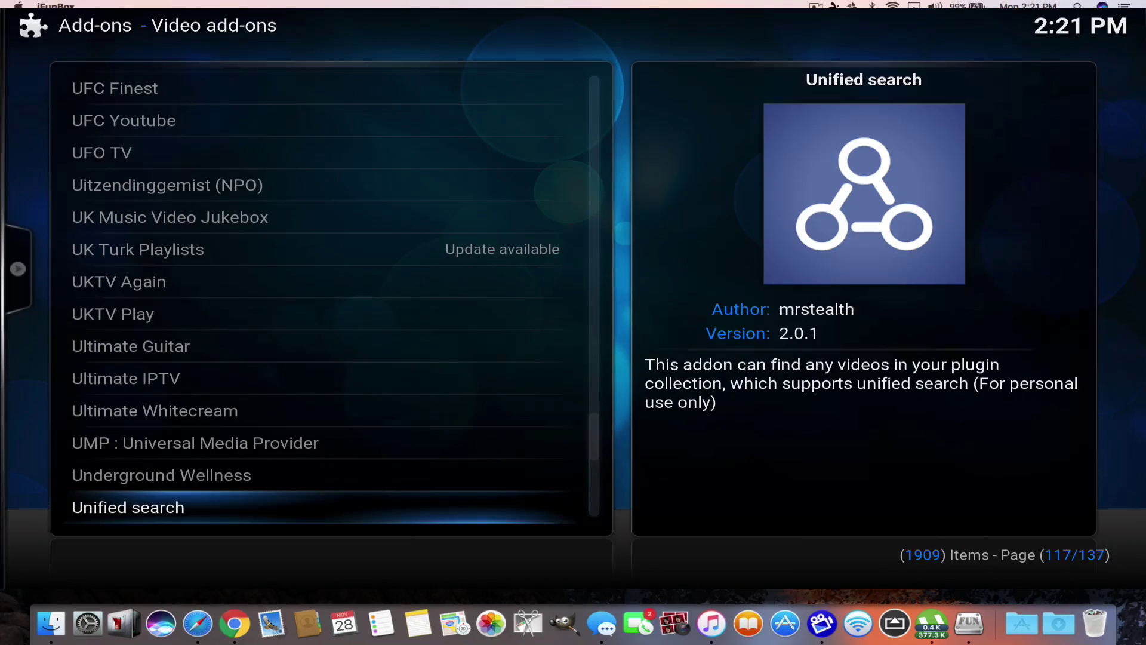
pyautogui.press('Escape')
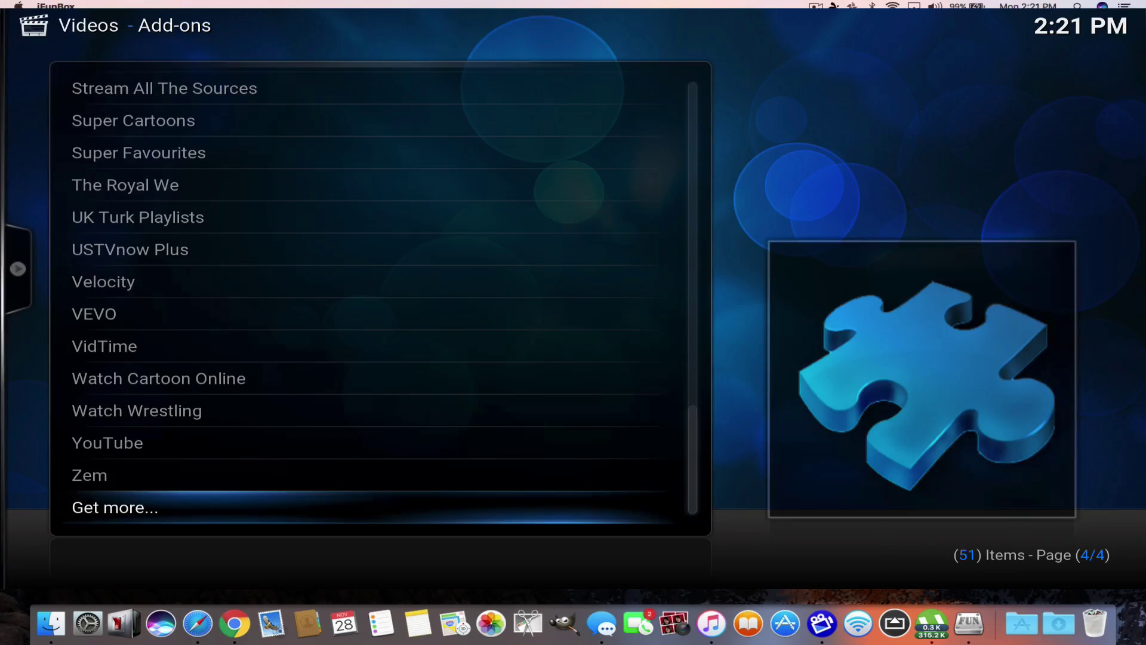
# - Open the USTVnow Plus add-on from the installed video add-ons
pyautogui.press('Up')
pyautogui.press('Up')
pyautogui.press('Up')
pyautogui.press('Up')
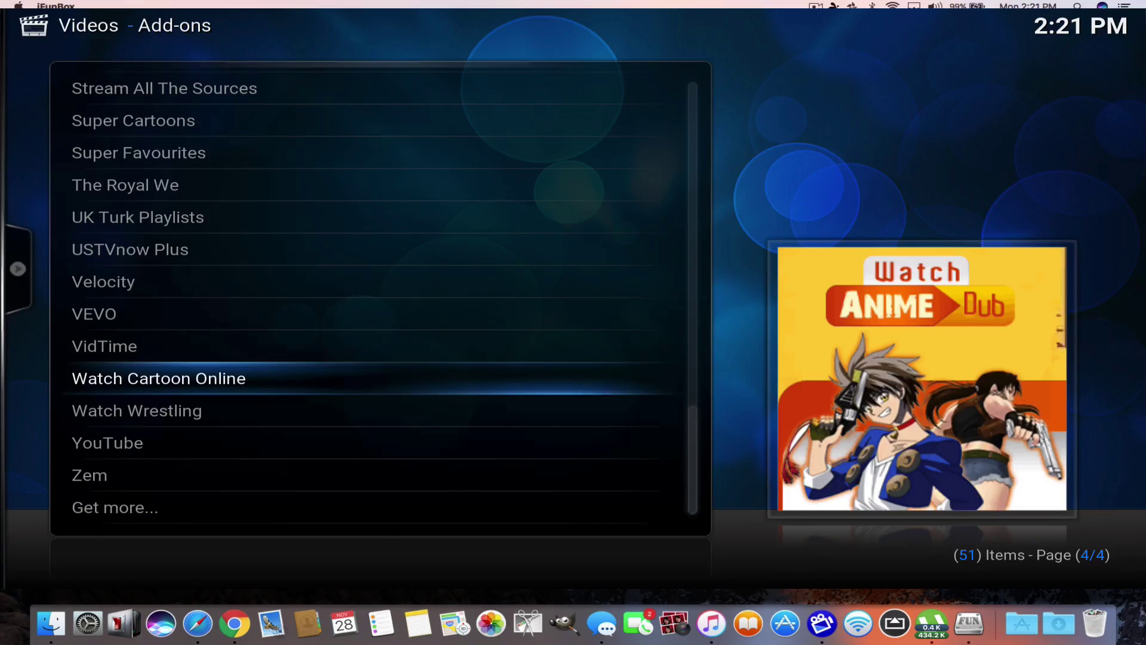
pyautogui.press('Up')
pyautogui.press('Up')
pyautogui.press('Up')
pyautogui.press('Up')
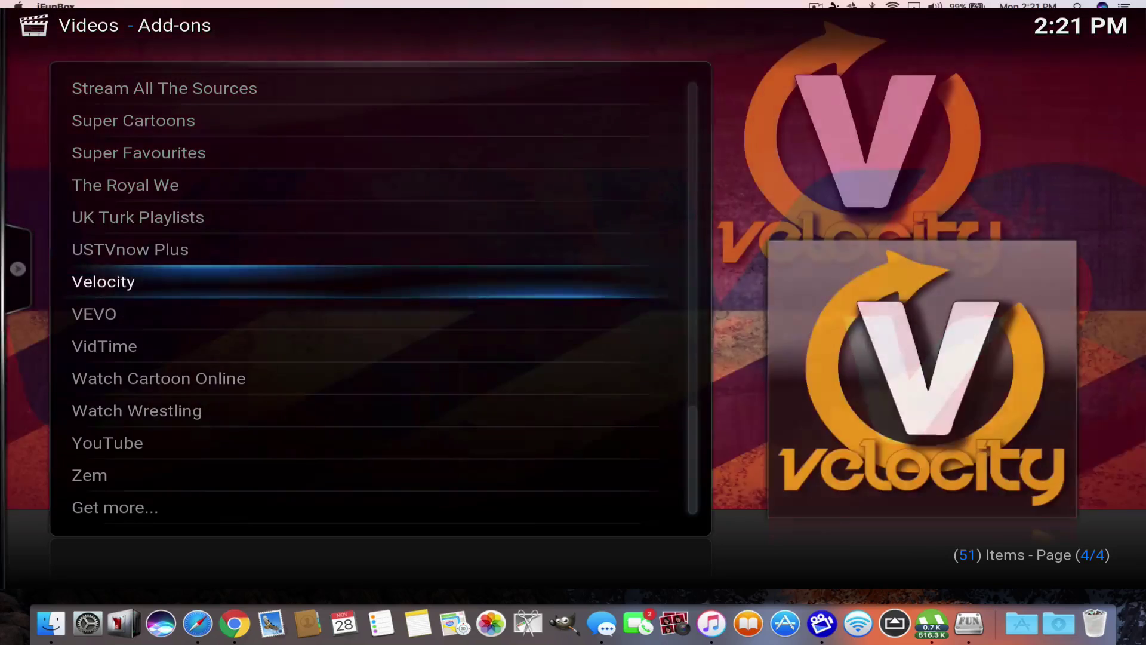
pyautogui.press('Return')
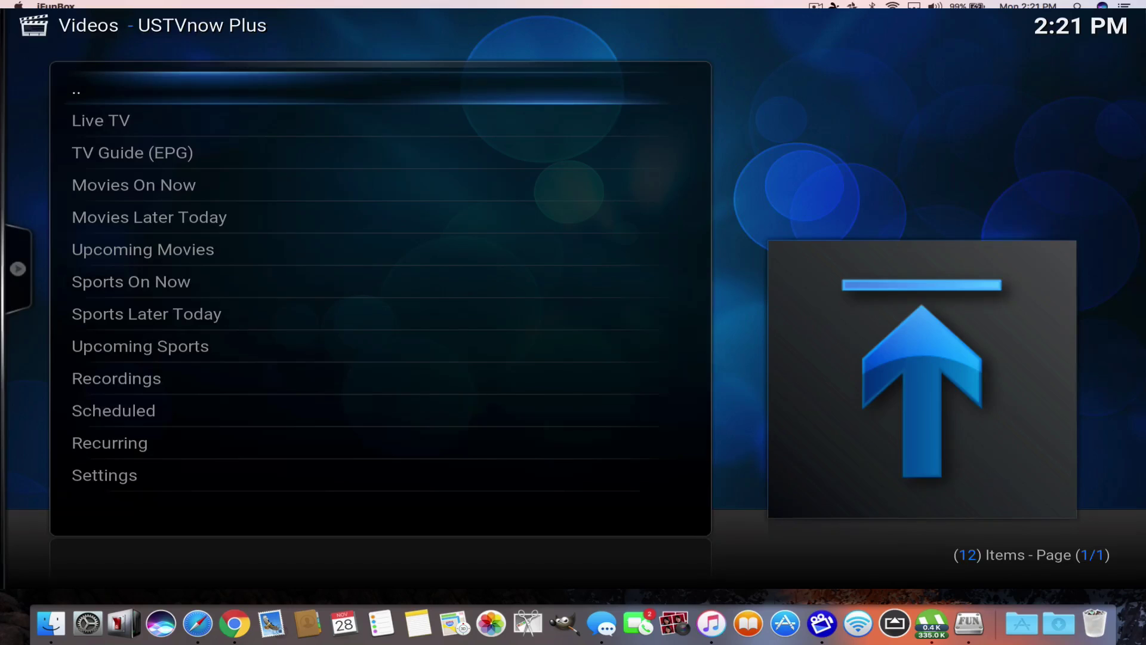
# - Examine the USTVnow Plus categories, from Live TV and TV Guide (EPG) to Recordings and Scheduled
pyautogui.press('Down')
pyautogui.press('Down')
pyautogui.press('Down')
pyautogui.press('Down')
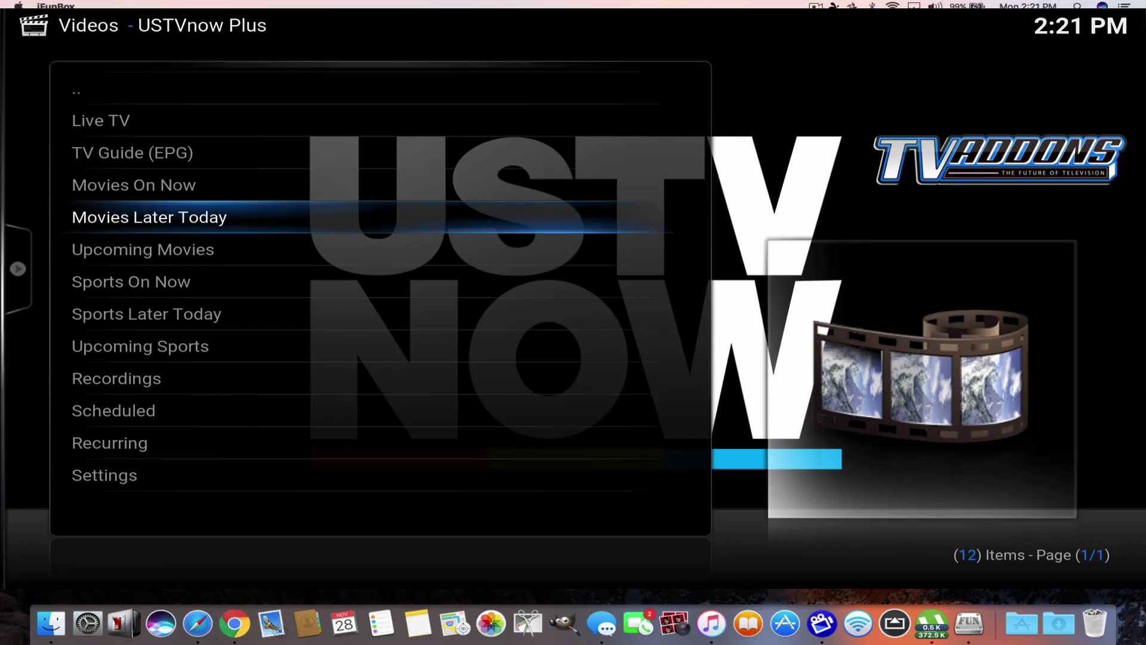
pyautogui.press('Down')
pyautogui.press('Down')
pyautogui.press('Down')
pyautogui.press('Down')
pyautogui.press('Down')
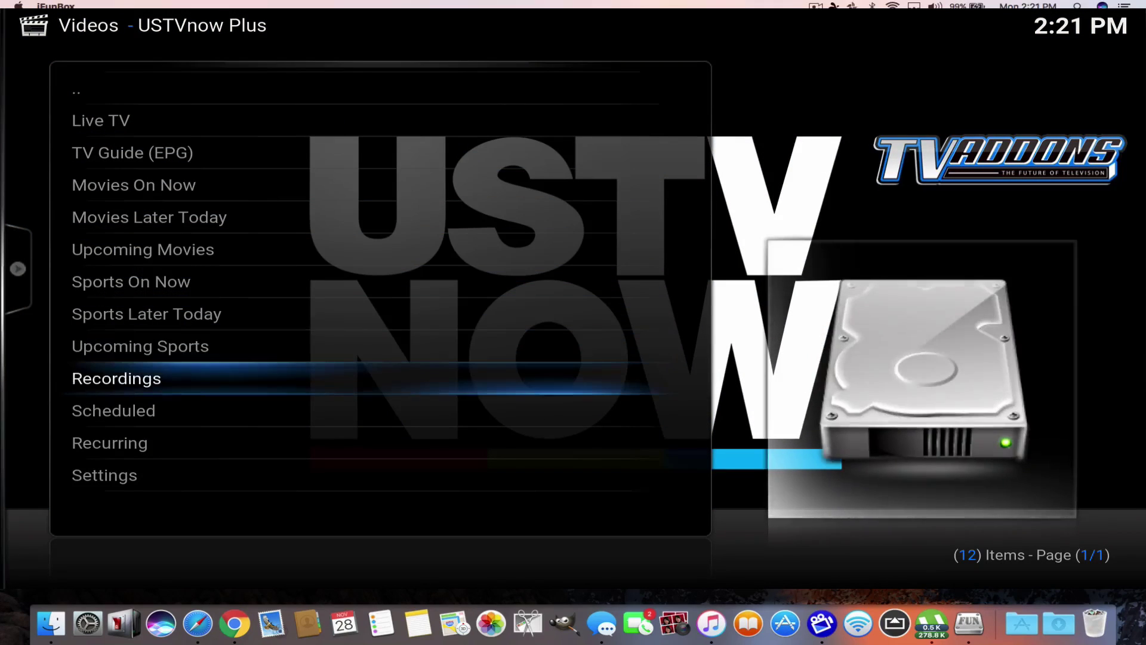
pyautogui.press('Down')
# - Open the Live TV category of USTVnow Plus and return to the add-on's category list
pyautogui.press('Up')
pyautogui.press('Up')
pyautogui.press('Up')
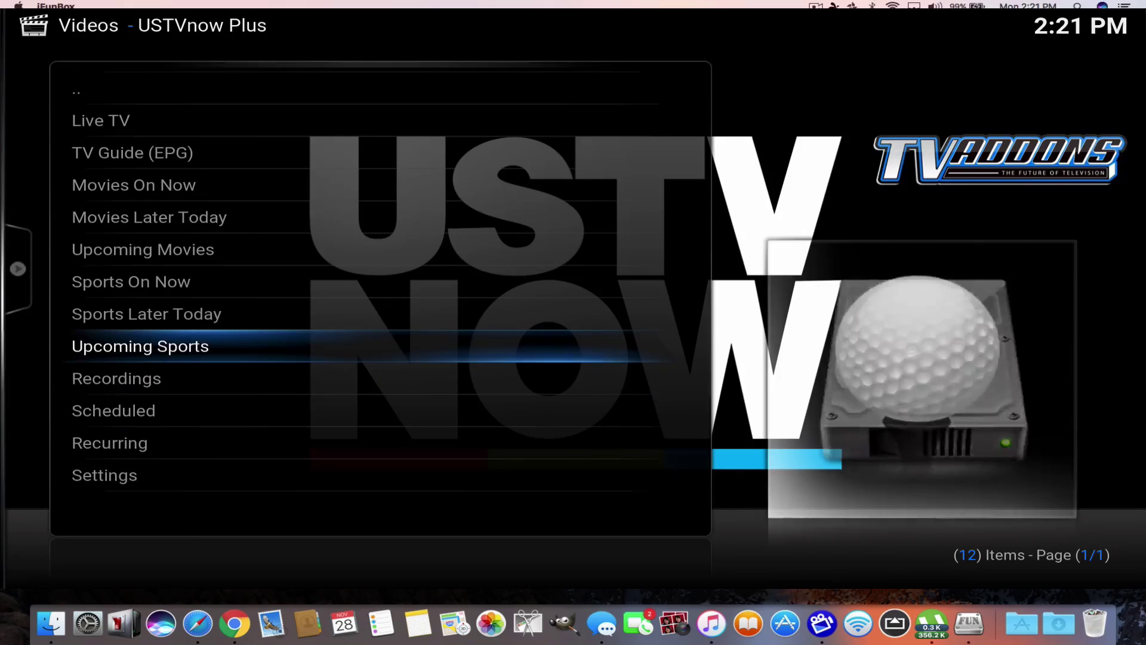
pyautogui.press('Up')
pyautogui.press('Up')
pyautogui.press('Up')
pyautogui.press('Up')
pyautogui.press('Up')
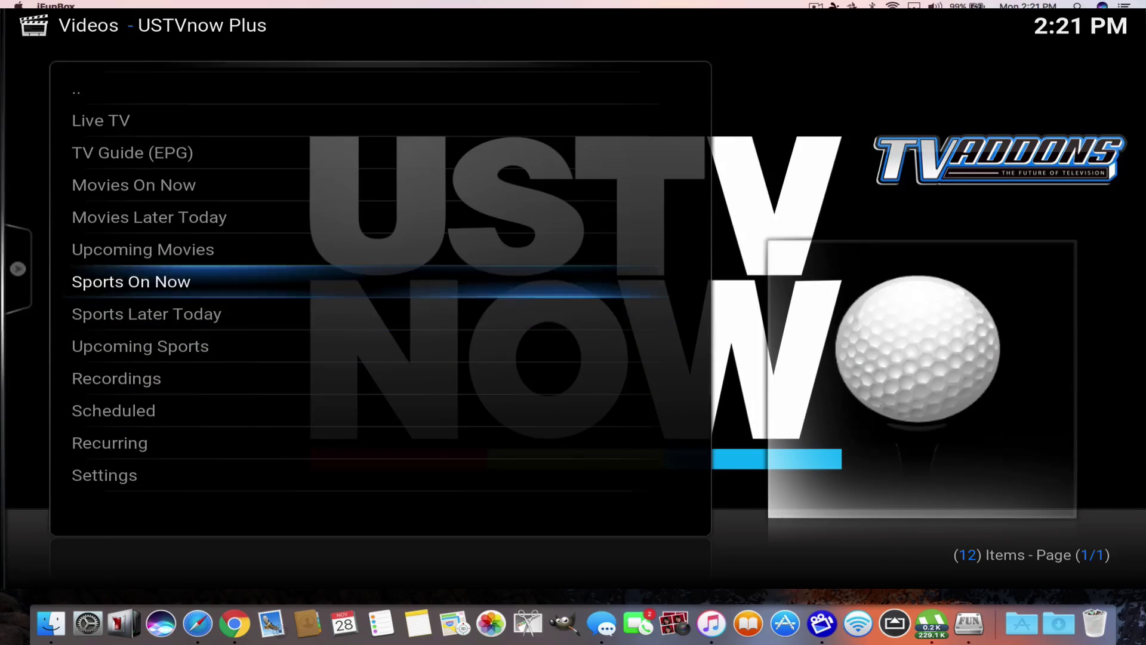
pyautogui.press('Up')
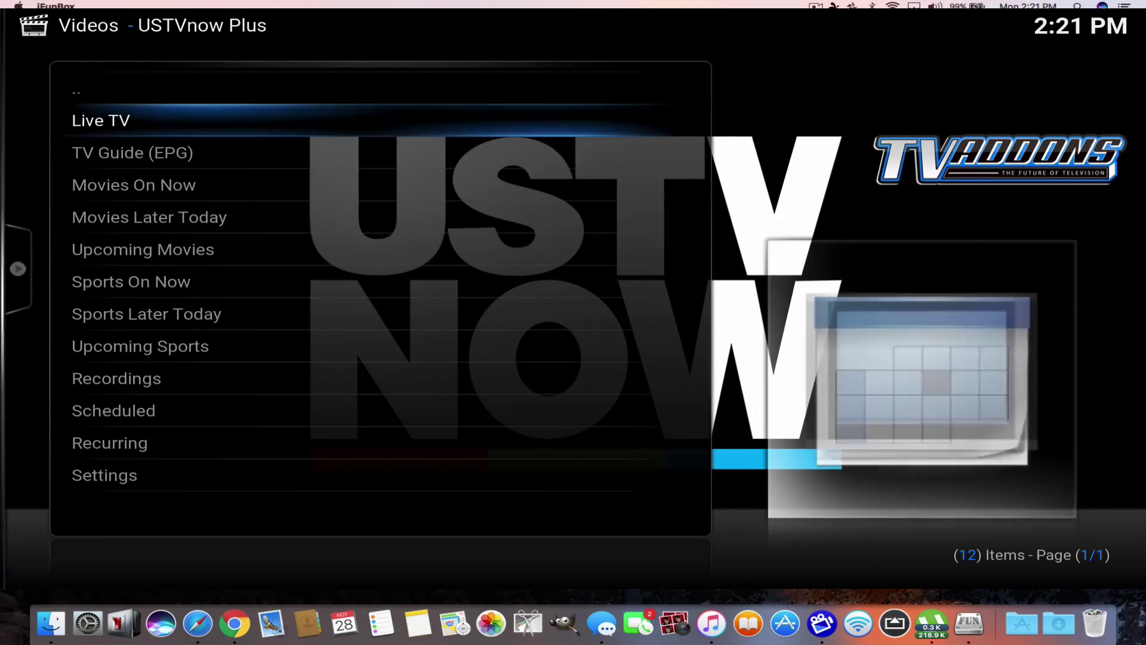
pyautogui.press('Return')
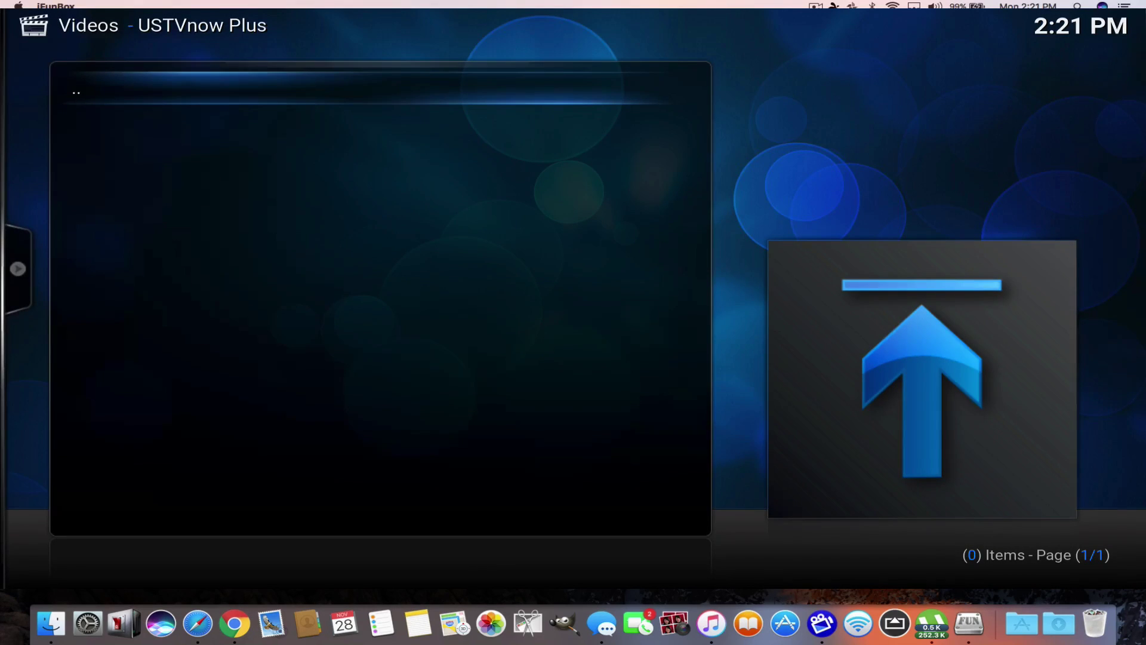
pyautogui.press('BackSpace')
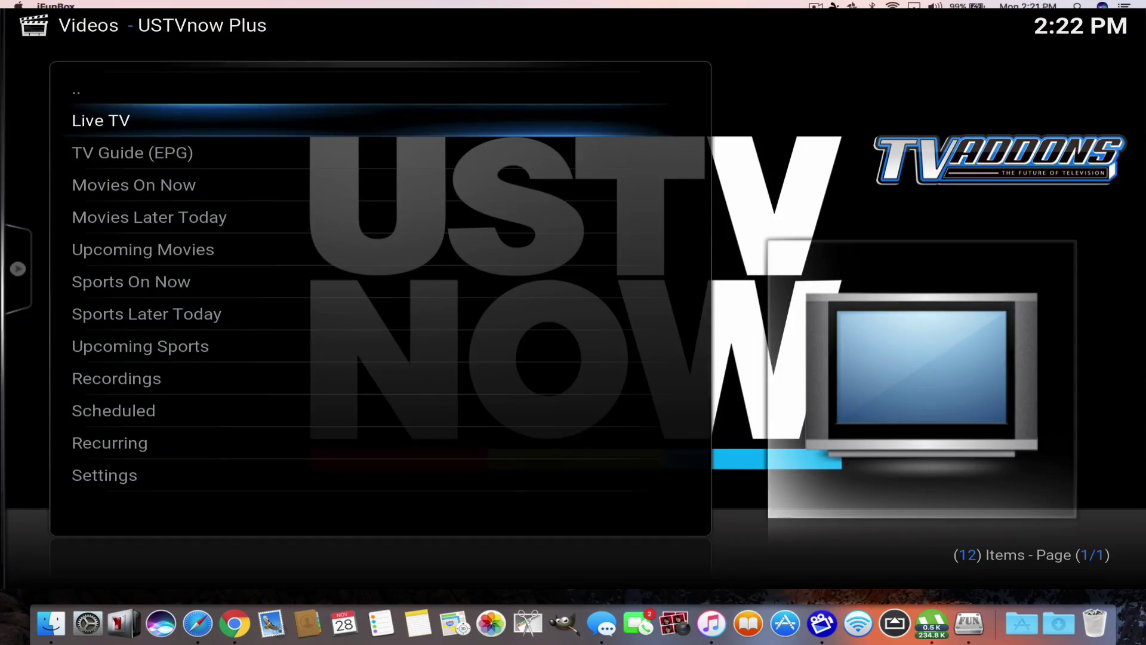
# - Open the Settings of the USTVnow Plus add-on from its category list
pyautogui.press('Down')
pyautogui.press('Down')
pyautogui.press('Down')
pyautogui.press('Down')
pyautogui.press('Down')
pyautogui.press('Down')
pyautogui.press('Down')
pyautogui.press('Down')
pyautogui.press('Down')
pyautogui.press('Down')
pyautogui.press('Down')
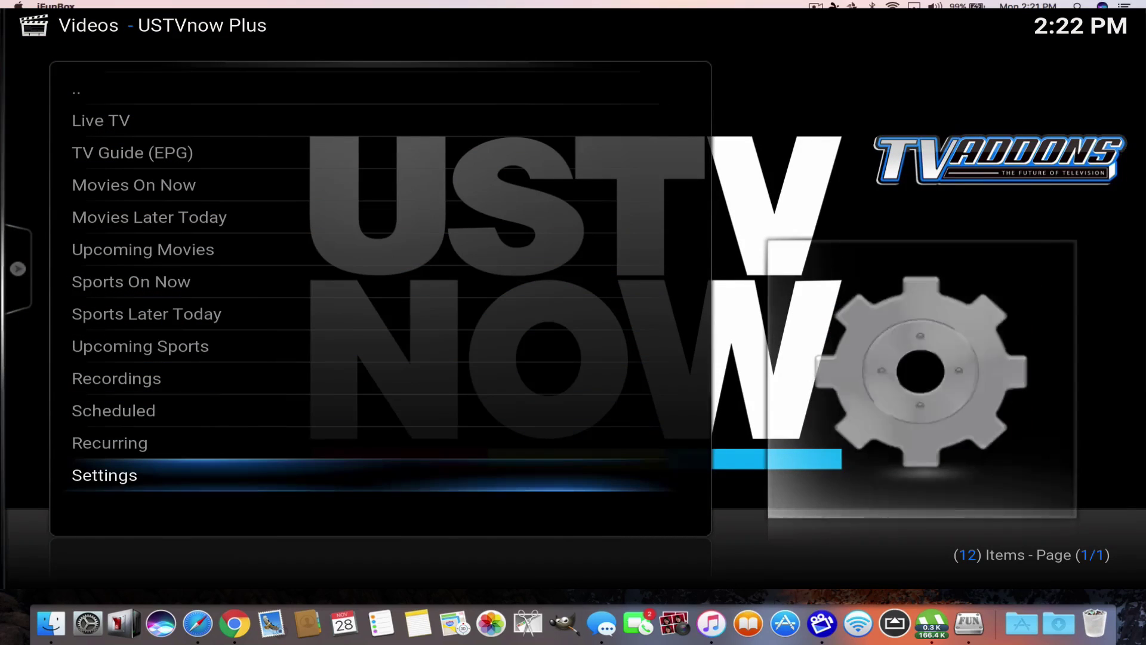
pyautogui.press('Return')
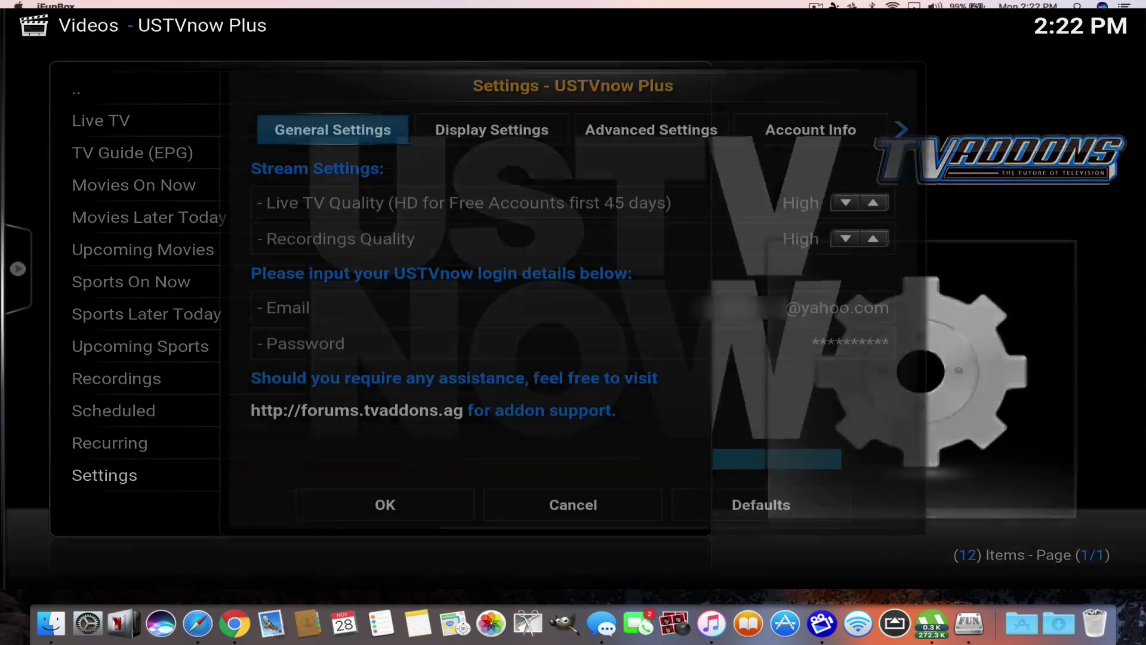
# - View the stream quality and login fields under General Settings, and switch to the Account Info page
pyautogui.press('Down')
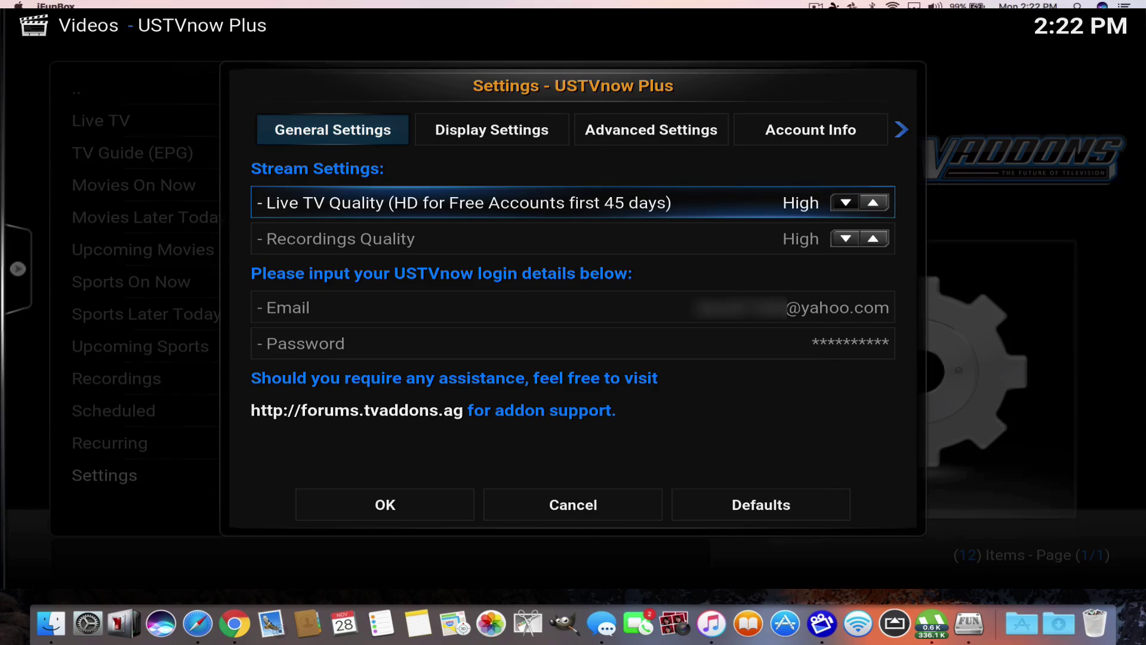
pyautogui.press('Up')
pyautogui.press('Right')
pyautogui.press('Right')
pyautogui.press('Right')
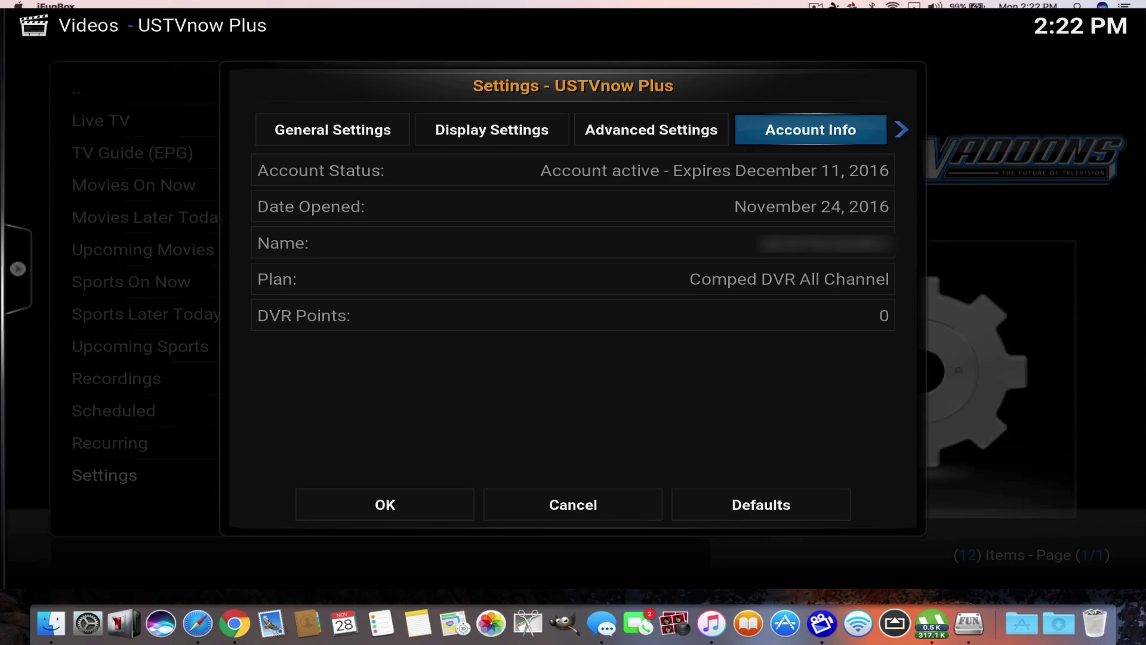
# - Check the Advanced Settings and Version Info pages of USTVnow Plus, and close the settings without changing anything
pyautogui.press('Right')
pyautogui.press('Left')
pyautogui.press('Left')
pyautogui.press('Left')
pyautogui.press('Left')
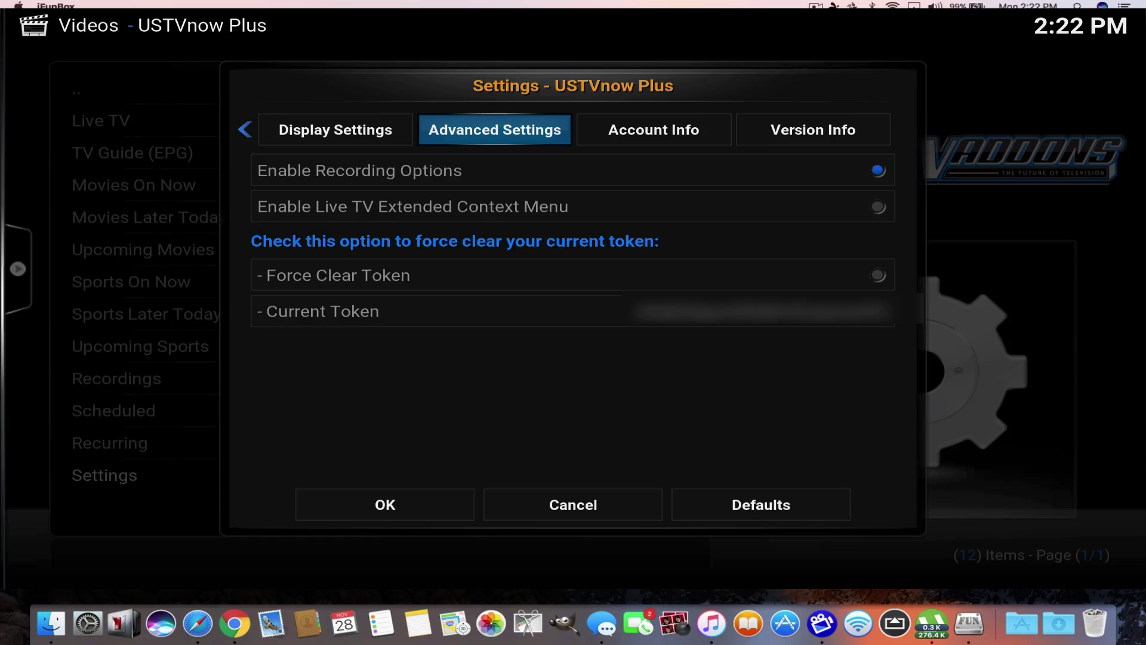
pyautogui.press('Left')
pyautogui.press('Left')
pyautogui.press('Left')
pyautogui.press('Left')
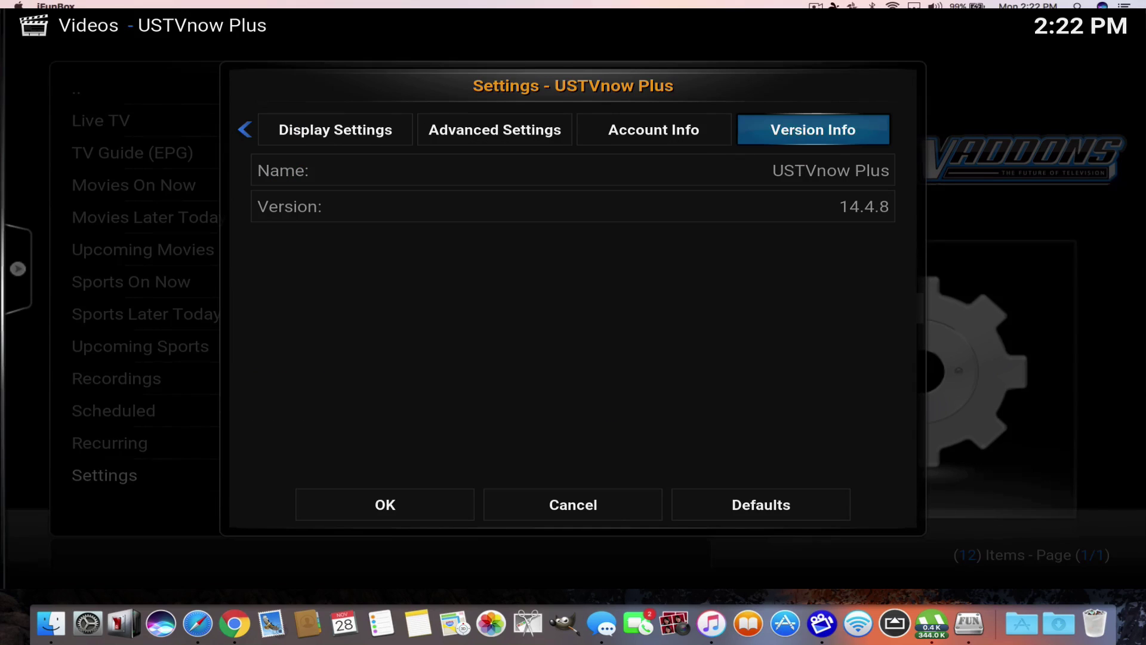
pyautogui.press('Left')
pyautogui.press('Left')
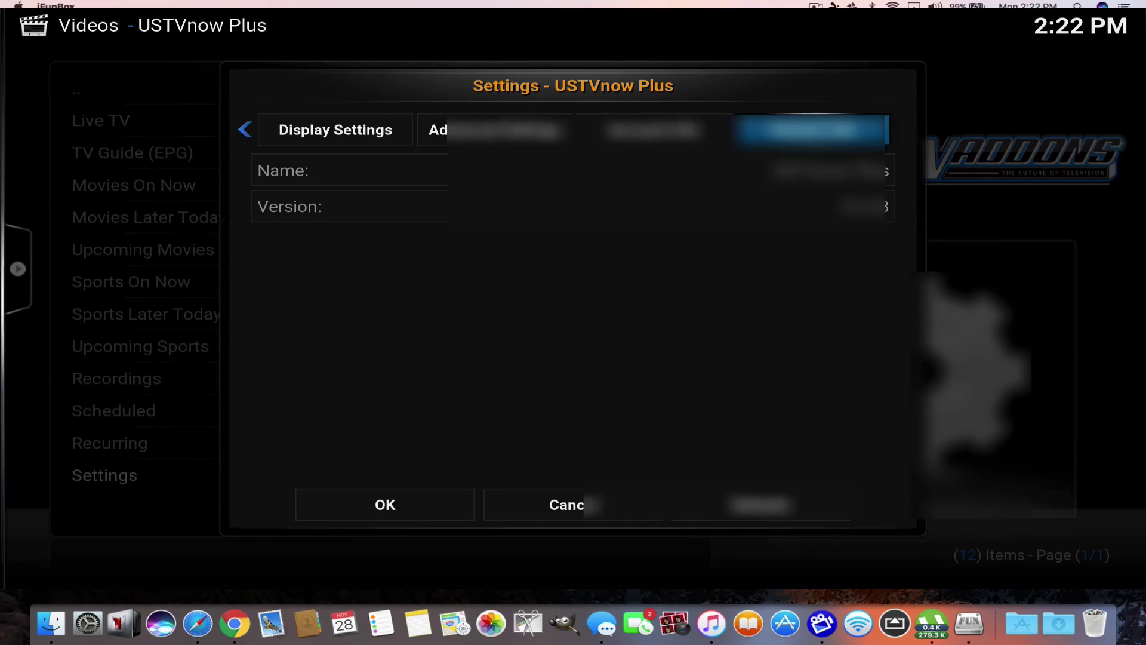
pyautogui.press('Left')
pyautogui.press('Left')
pyautogui.press('Left')
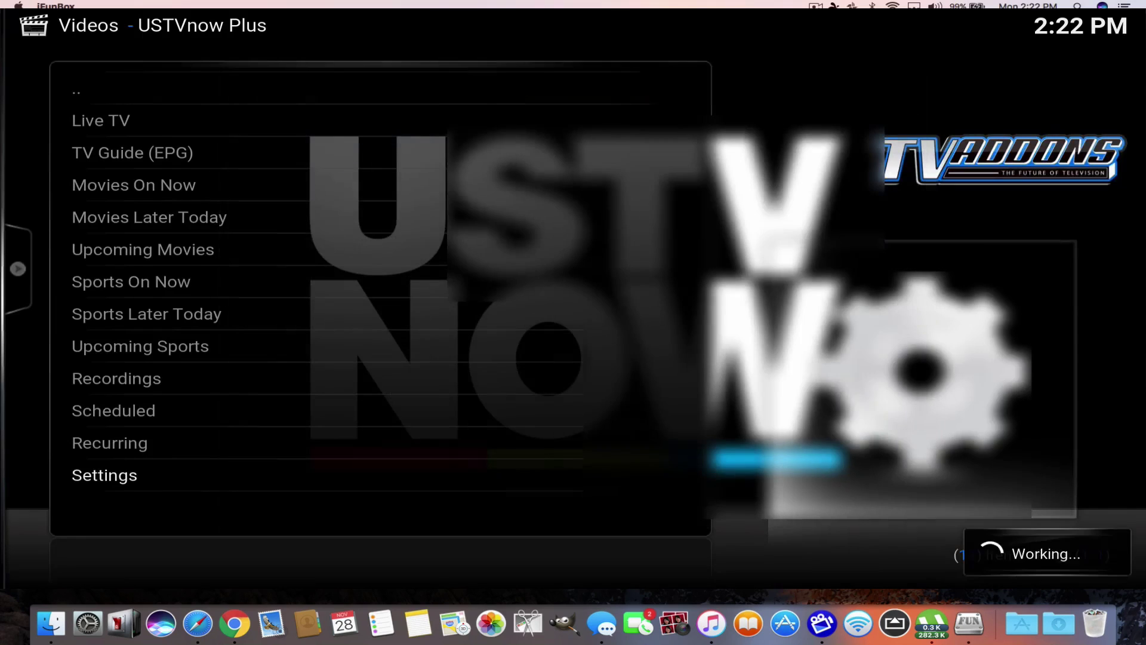
# - Open the Live TV category of USTVnow Plus and move through its channels to FOX - RightThisMinute
pyautogui.press('Up')
pyautogui.press('Up')
pyautogui.press('Up')
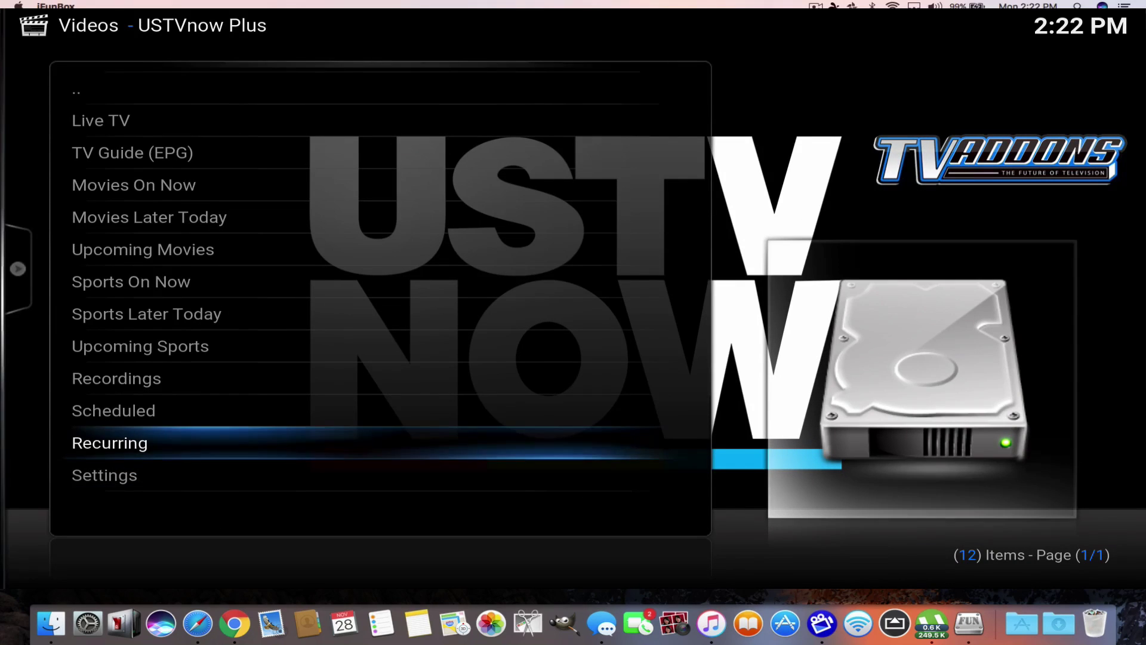
pyautogui.press('Up')
pyautogui.press('Up')
pyautogui.press('Up')
pyautogui.press('Up')
pyautogui.press('Up')
pyautogui.press('Up')
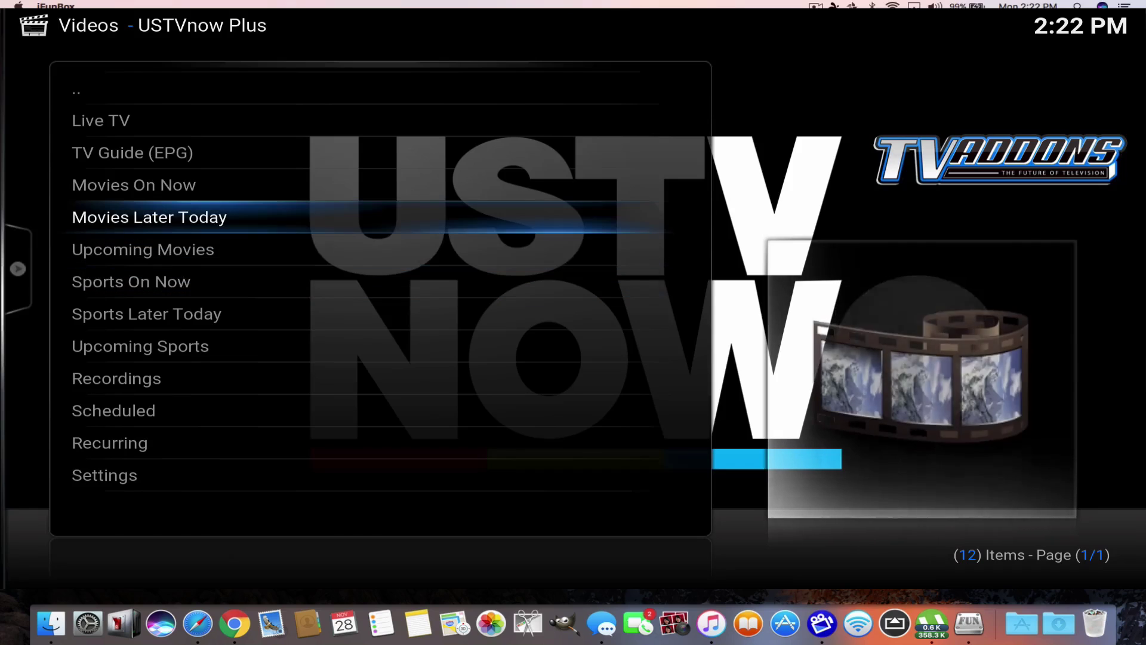
pyautogui.press('Up')
pyautogui.press('Up')
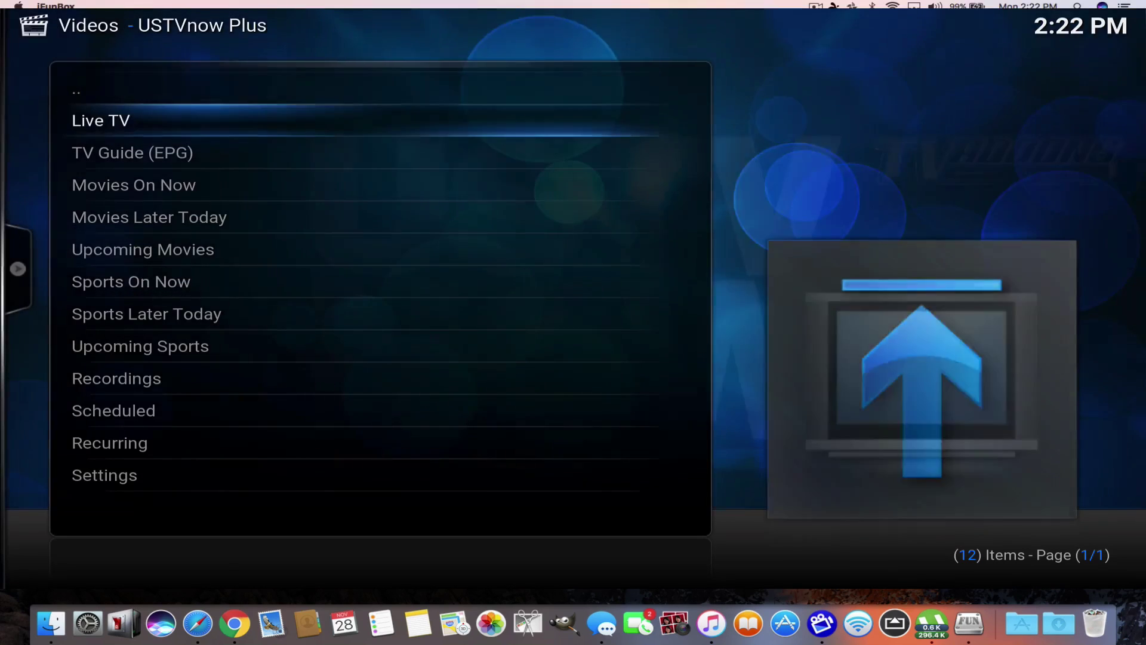
pyautogui.press('Return')
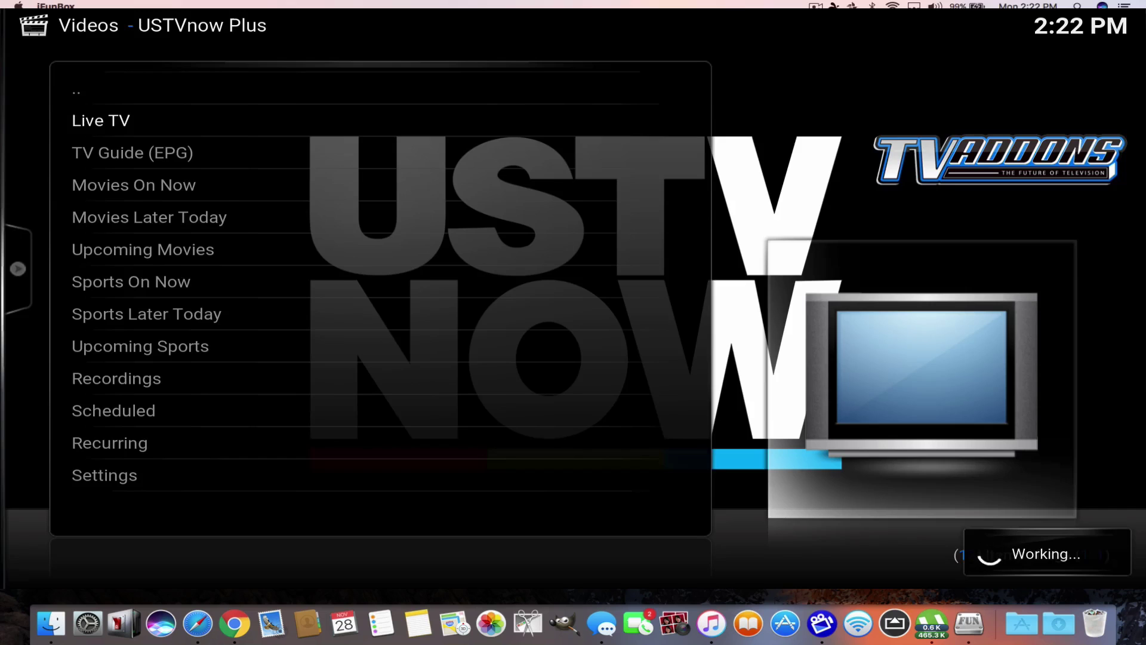
pyautogui.press('Down')
pyautogui.press('Down')
pyautogui.press('Down')
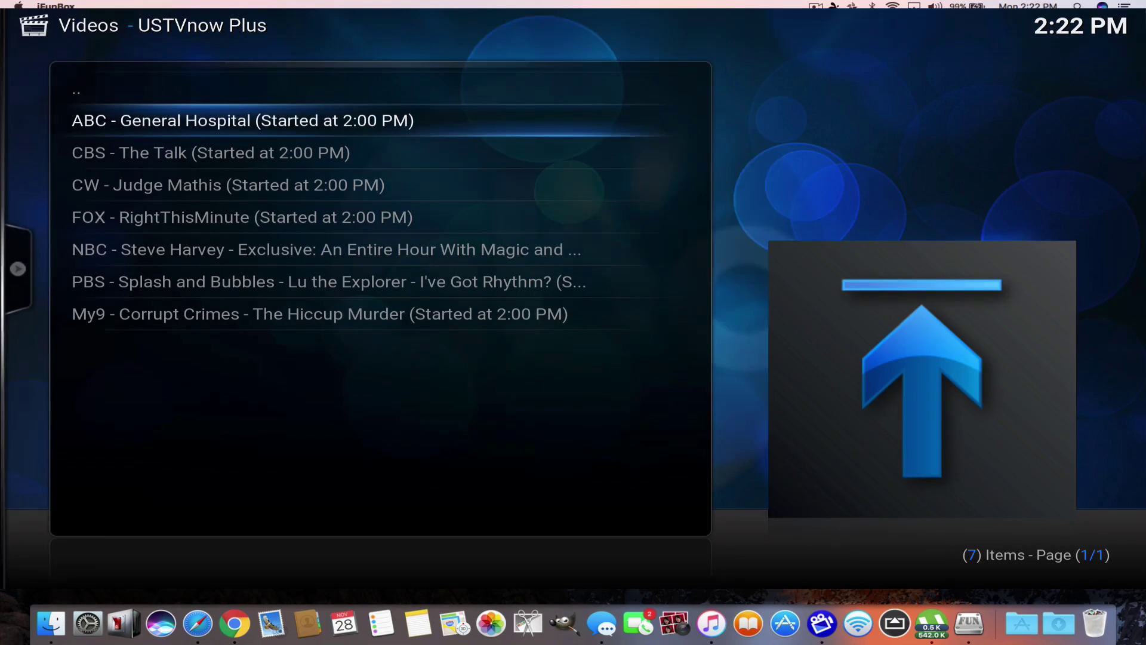
pyautogui.press('Down')
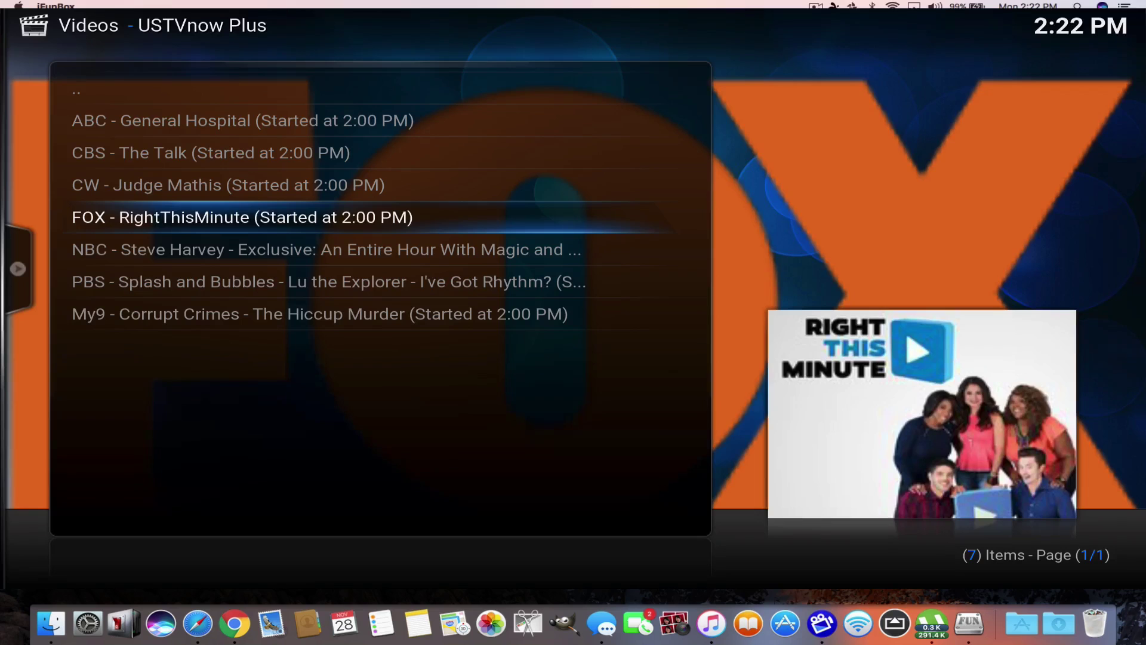
# - Return to the USTVnow Plus category list and open the TV Guide (EPG)
pyautogui.press('BackSpace')
pyautogui.press('Down')
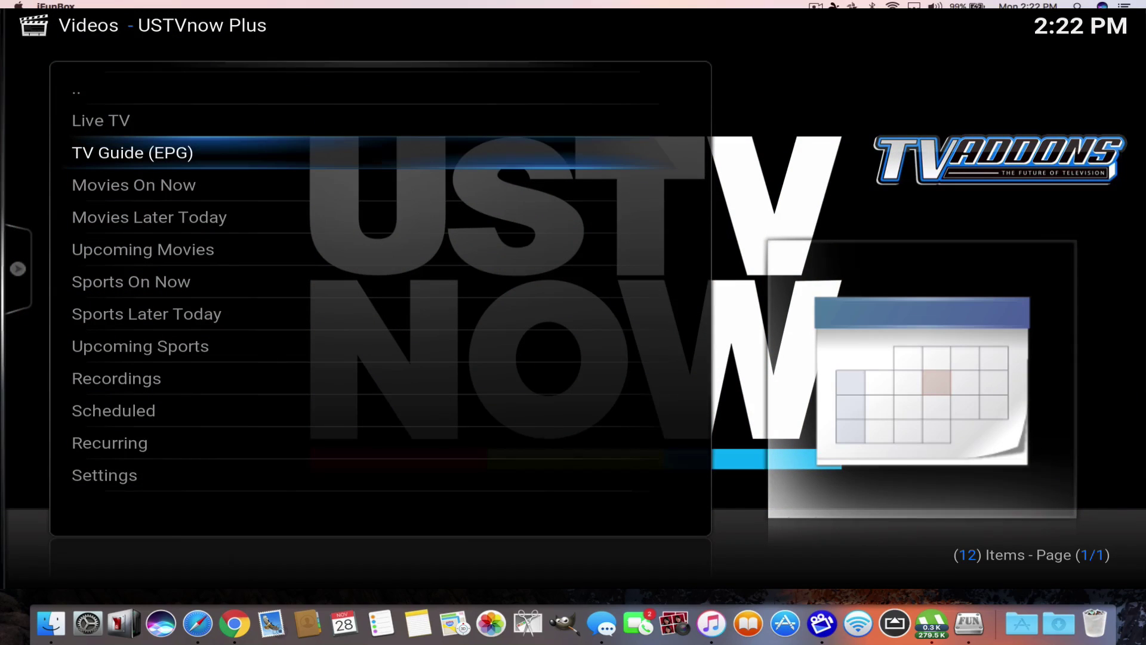
pyautogui.press('Return')
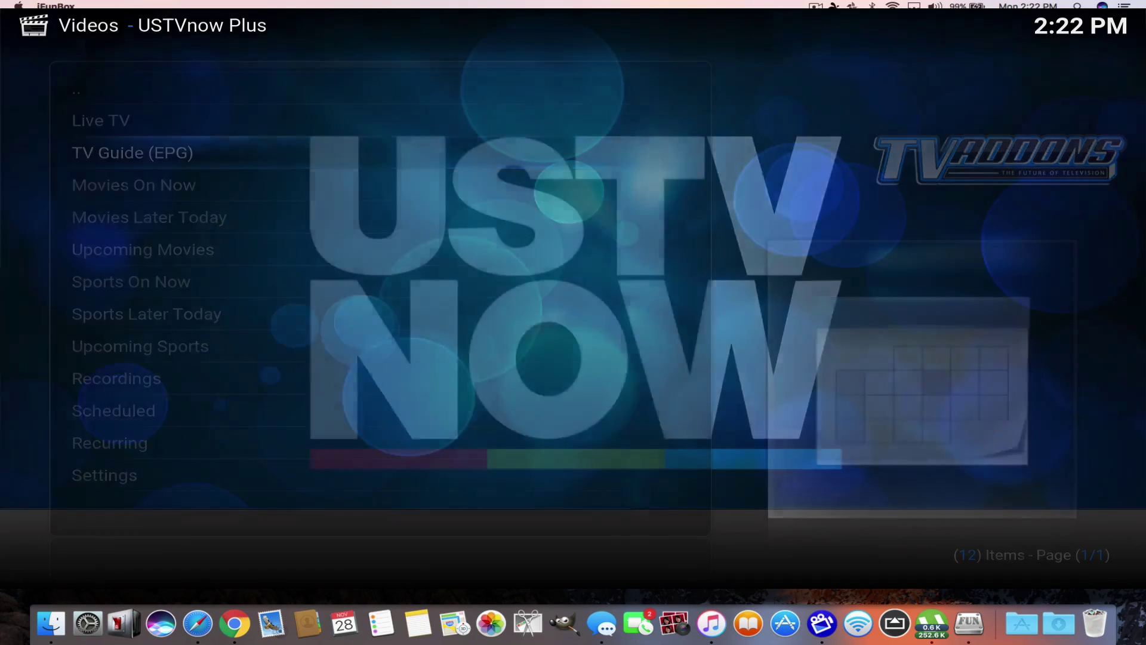
pyautogui.press('Down')
pyautogui.press('Down')
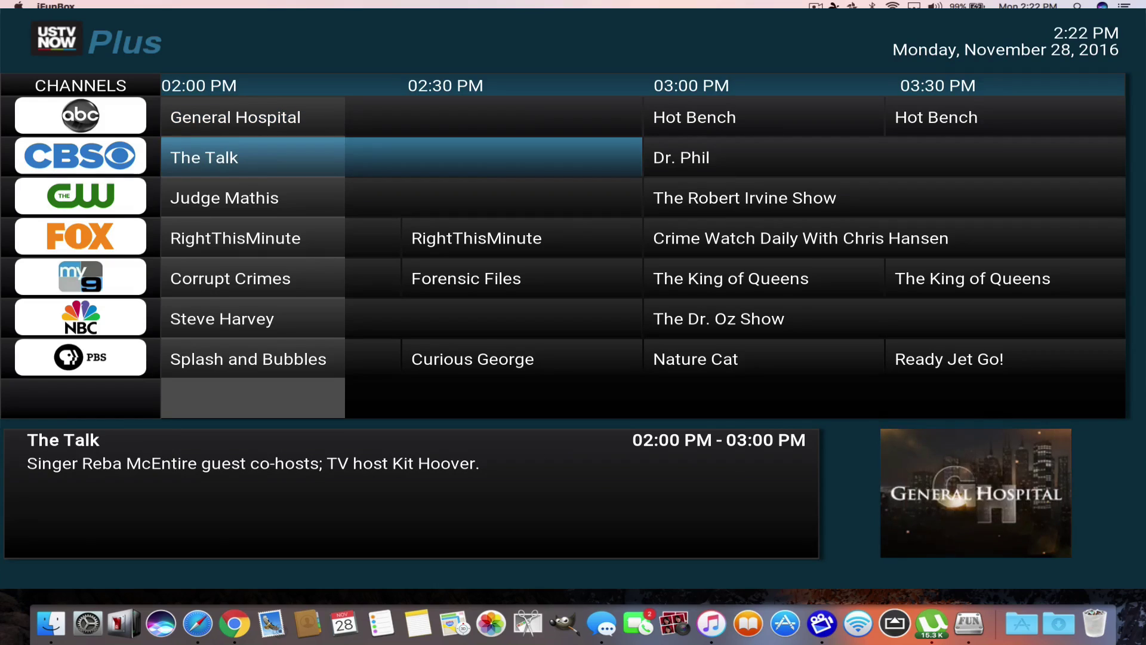
# - Browse the TV guide's channels and time slots up to 05:30 PM, and select Crime Watch Daily With Chris Hansen on FOX
pyautogui.press('Right')
pyautogui.press('Right')
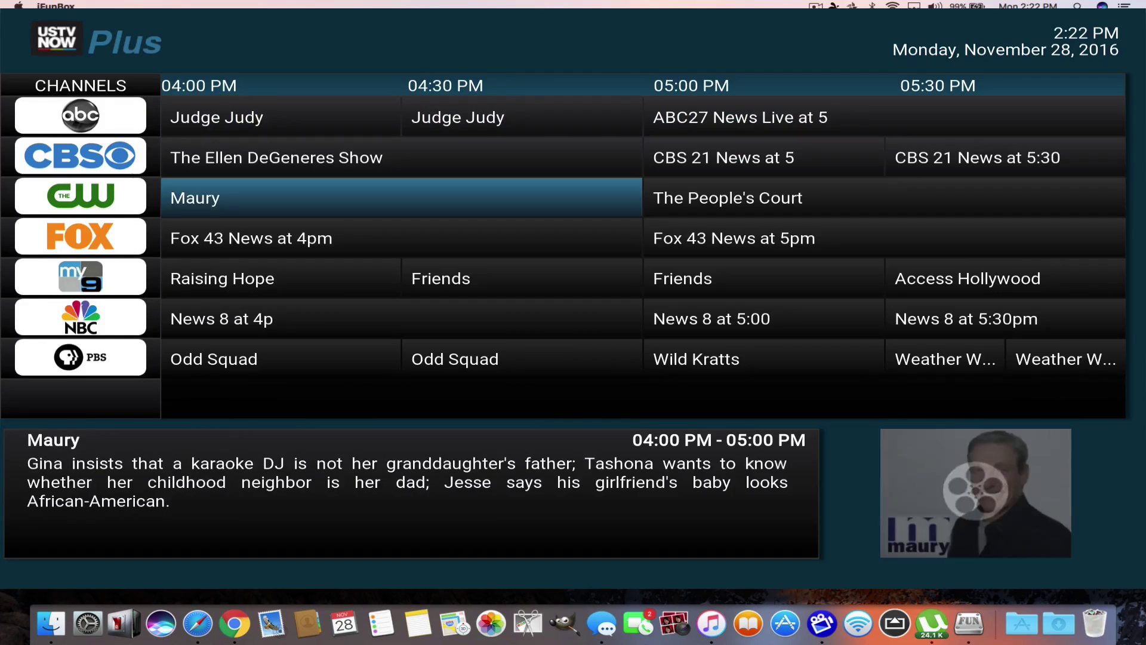
pyautogui.press('Down')
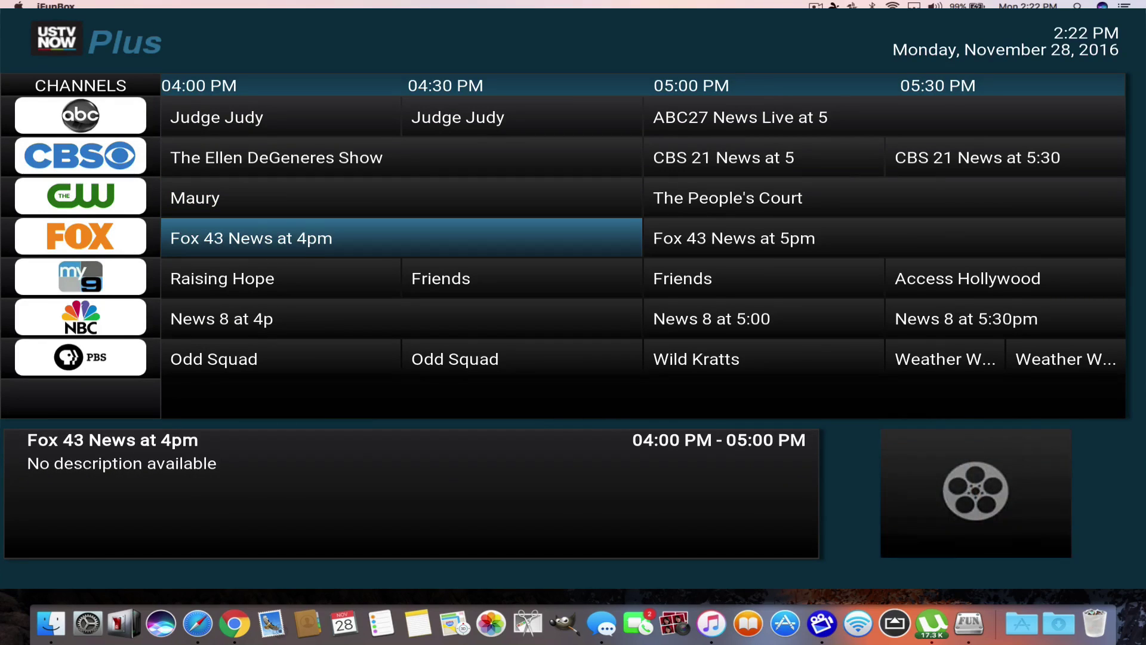
pyautogui.press('Down')
pyautogui.press('Down')
pyautogui.press('Down')
pyautogui.press('Up')
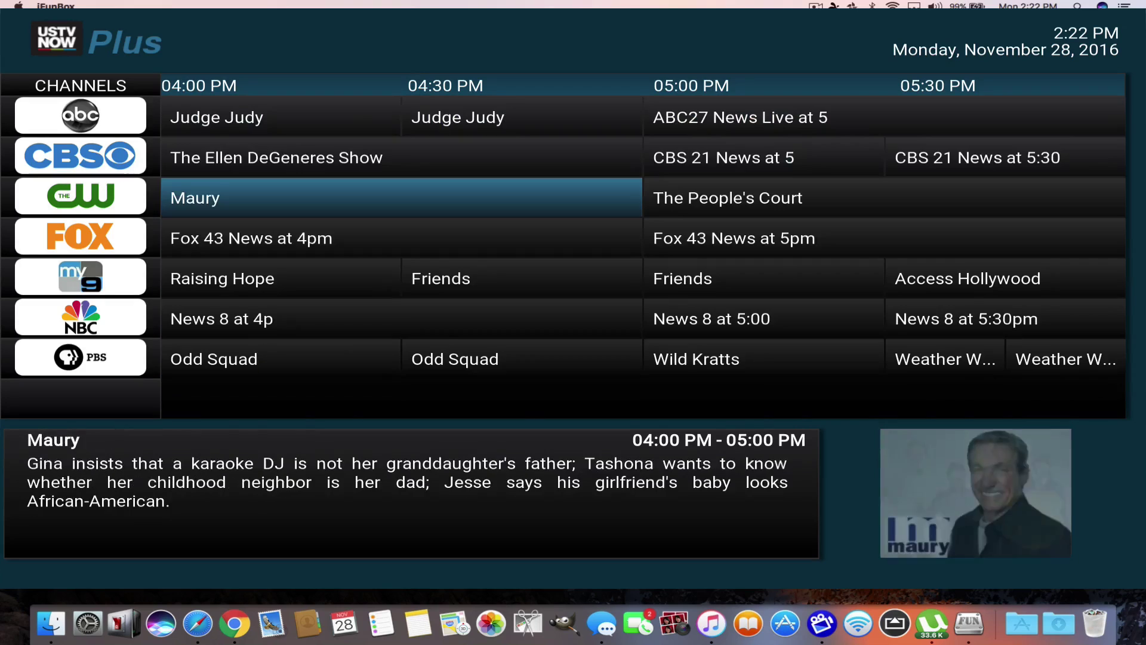
pyautogui.press('Left')
pyautogui.press('Left')
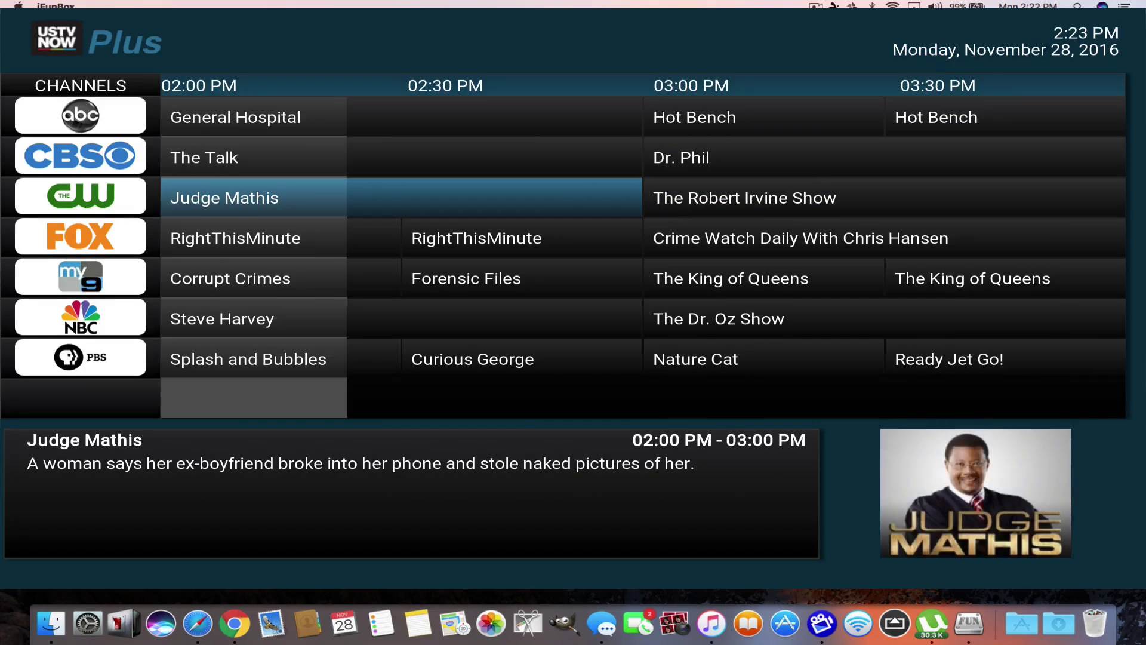
pyautogui.press('Right')
pyautogui.press('Down')
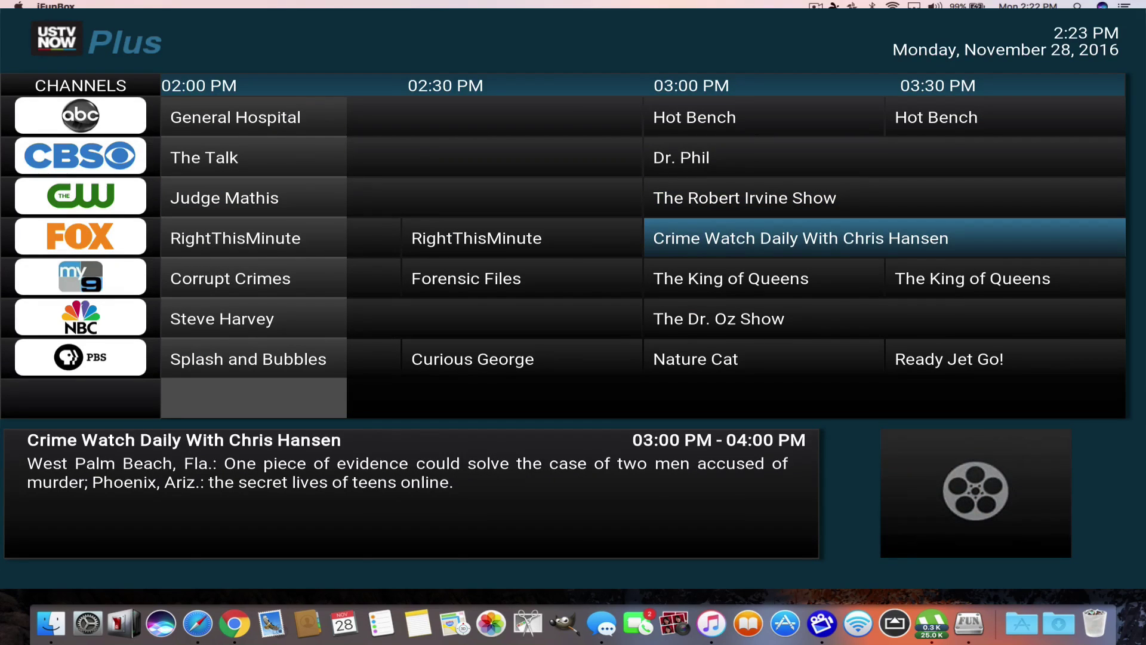
pyautogui.press('Return')
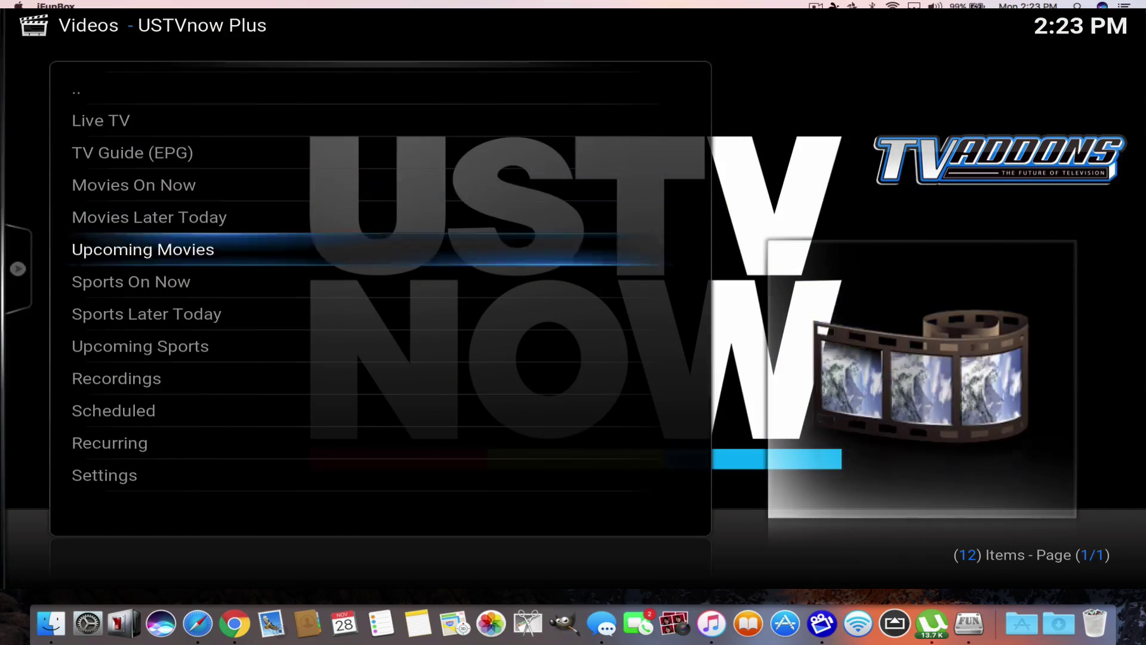
# - Open the Recordings category of USTVnow Plus and select the Gangs of New York recording
pyautogui.press('Down')
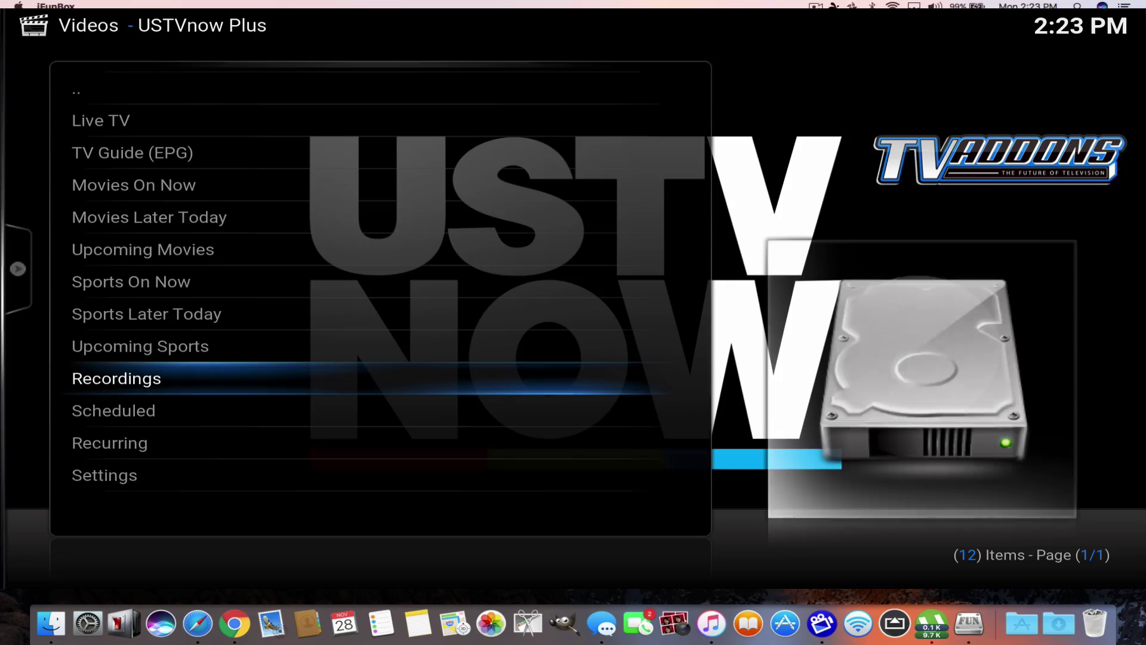
pyautogui.press('Return')
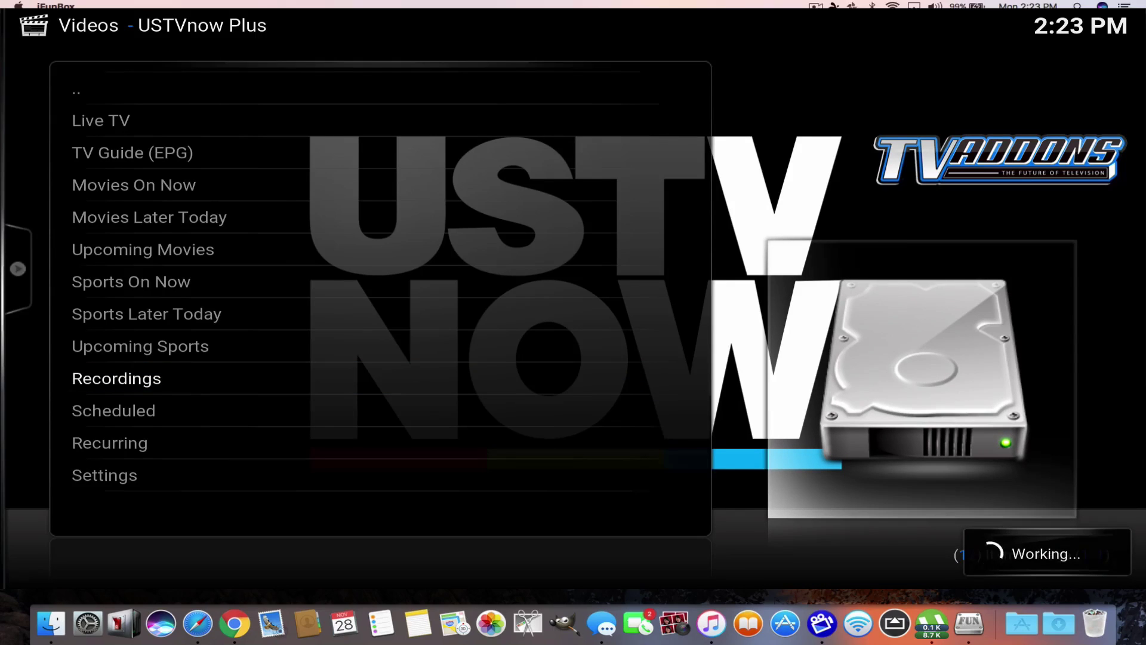
pyautogui.press('Down')
pyautogui.press('Down')
pyautogui.press('Down')
pyautogui.press('Down')
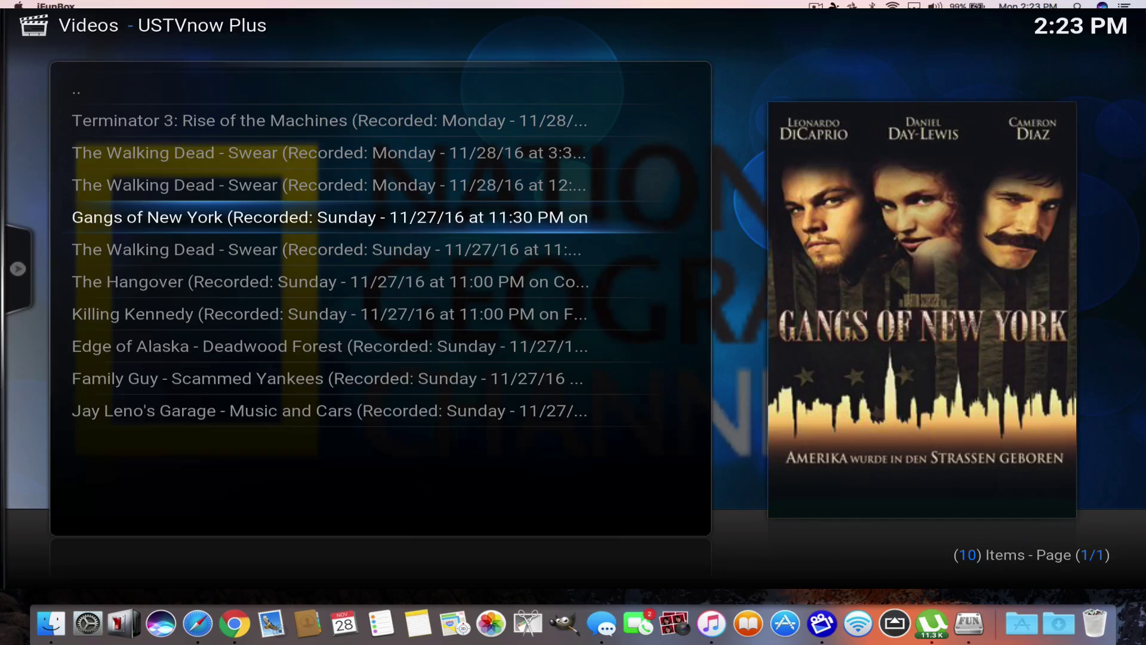
pyautogui.press('Return')
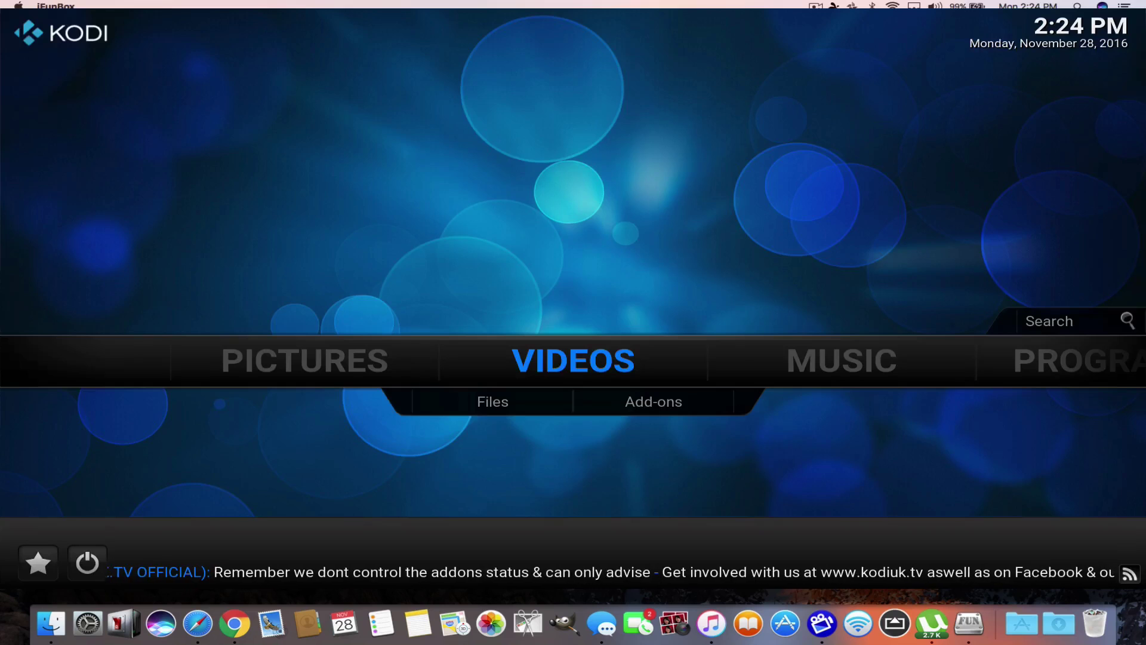
# - Exit Kodi to the Apple TV's ipwnstoreA folder and highlight the Surge TVOS app
pyautogui.press('Escape')
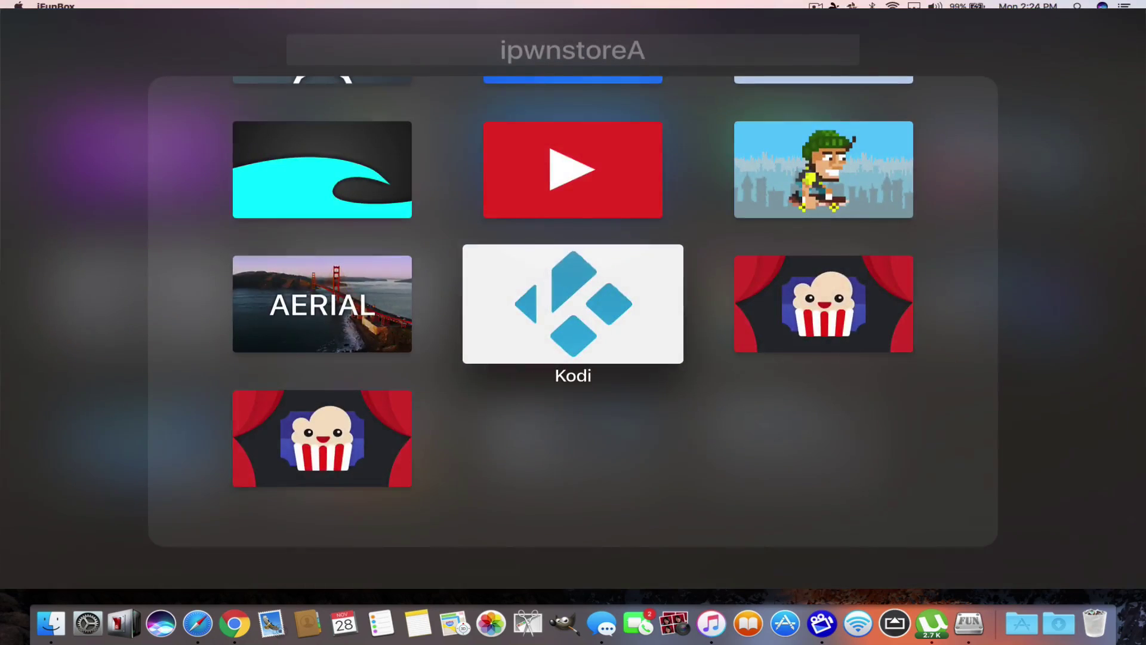
pyautogui.press('Down')
pyautogui.press('Up')
pyautogui.press('Up')
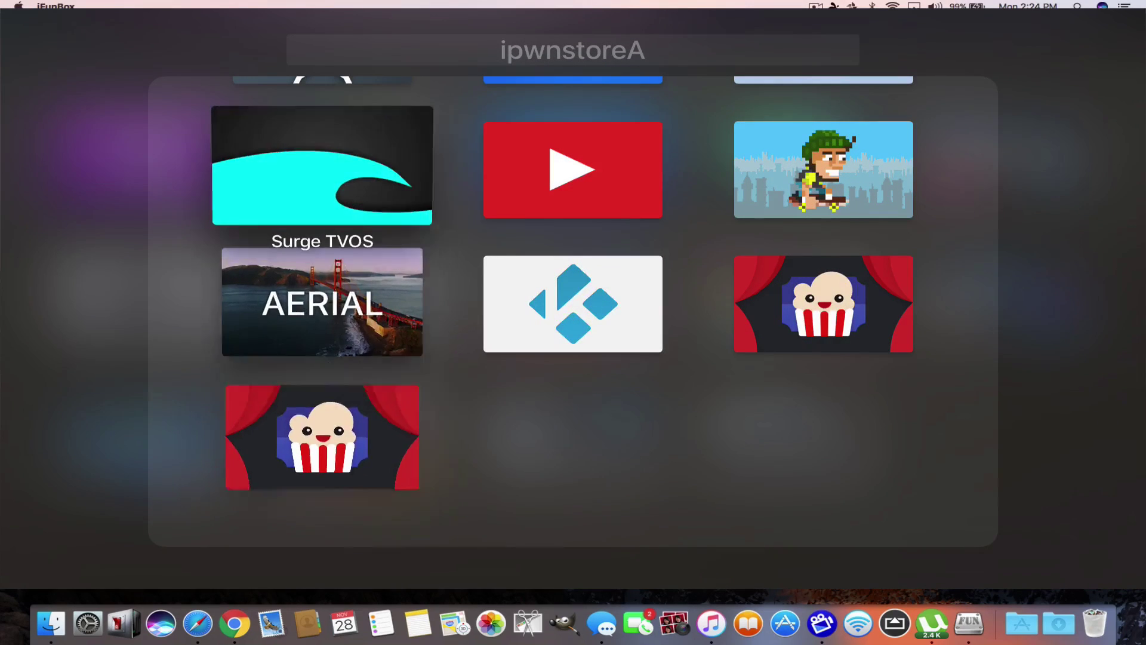